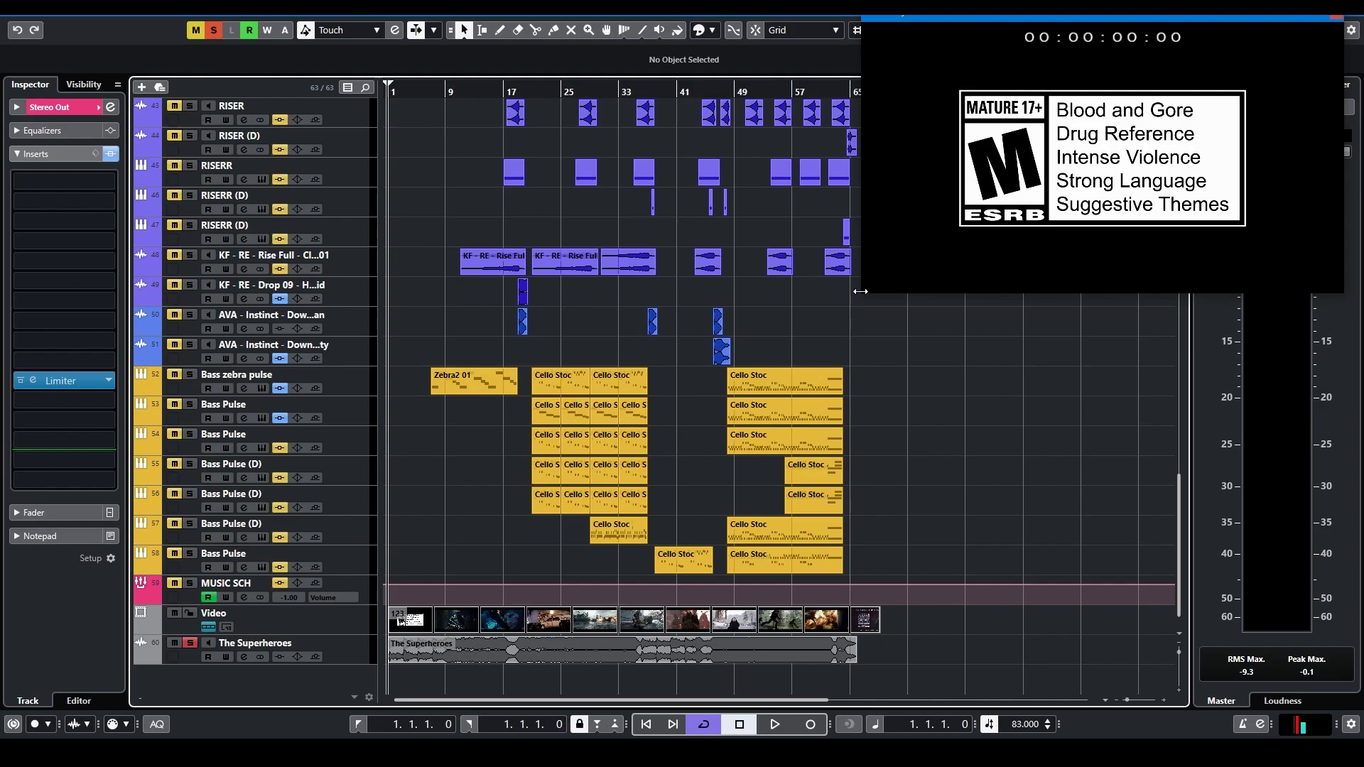
Enlarge the video window and play the whole cue against the trailer from bar 1, stopping once it ends
drag(861, 291, 552, 285)
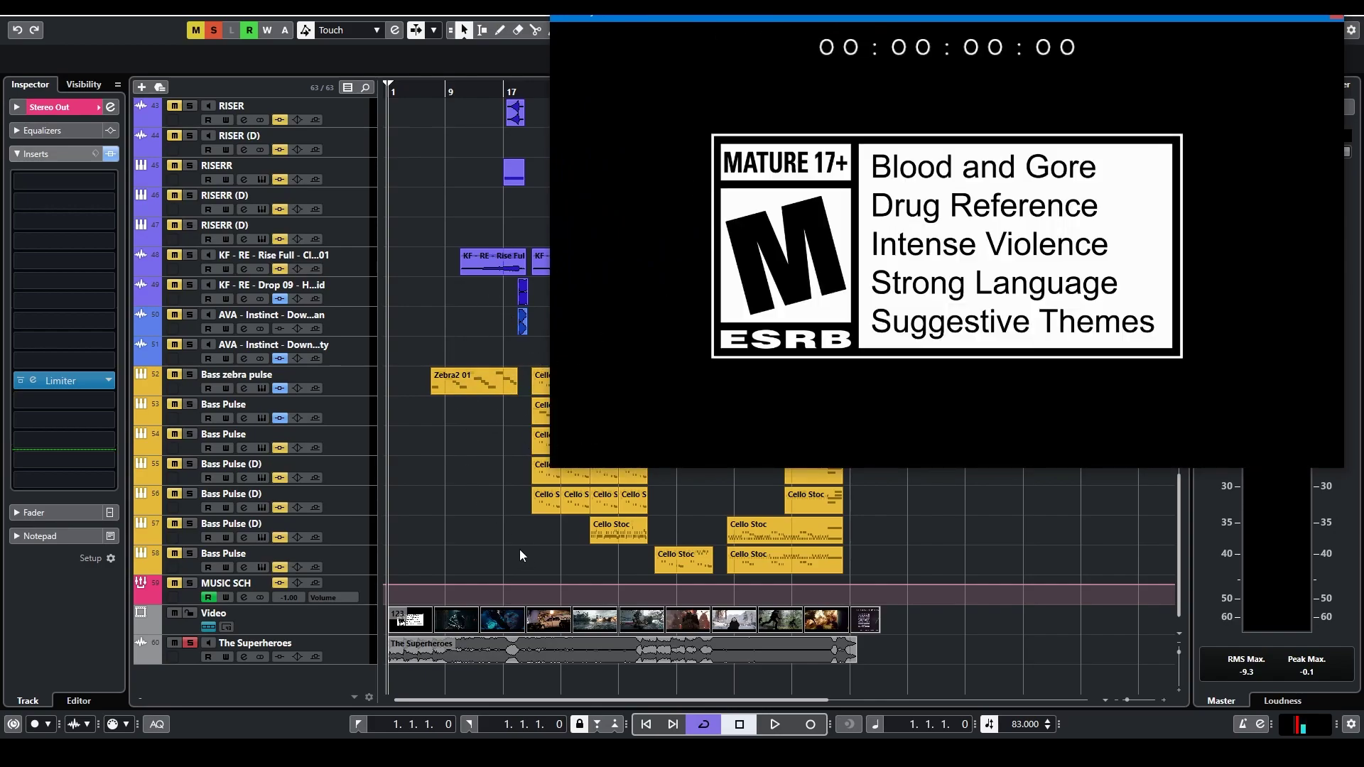
scroll(428, 245, up, 5)
scroll(425, 257, down, 5)
key(space)
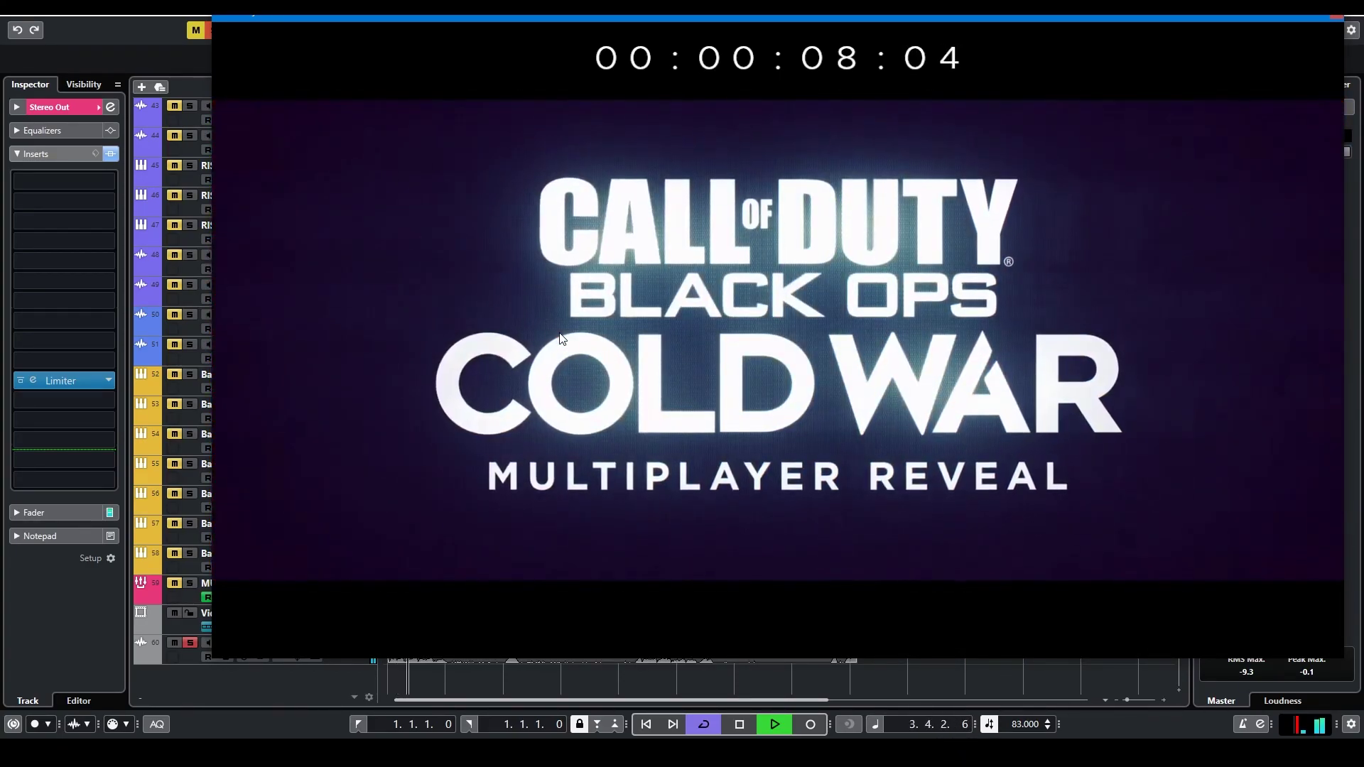
drag(667, 19, 533, 39)
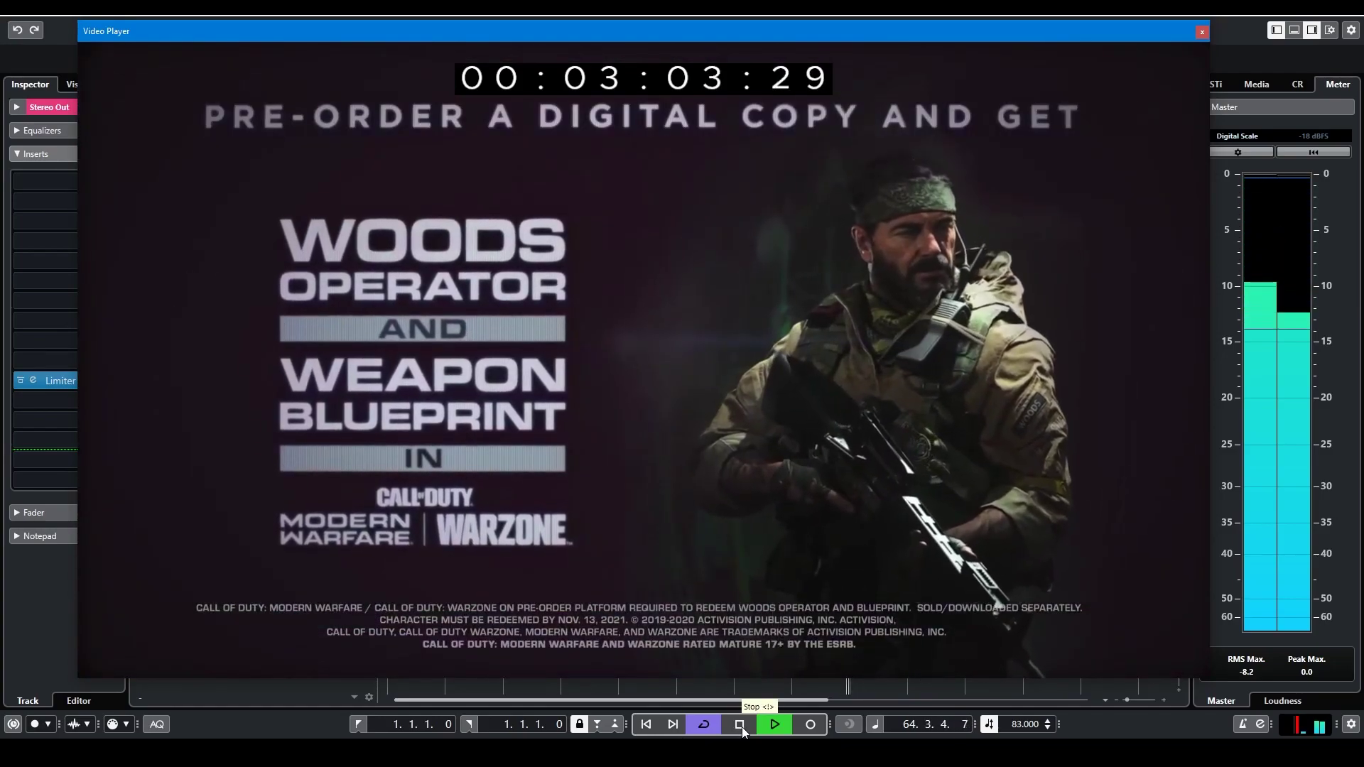
click(741, 725)
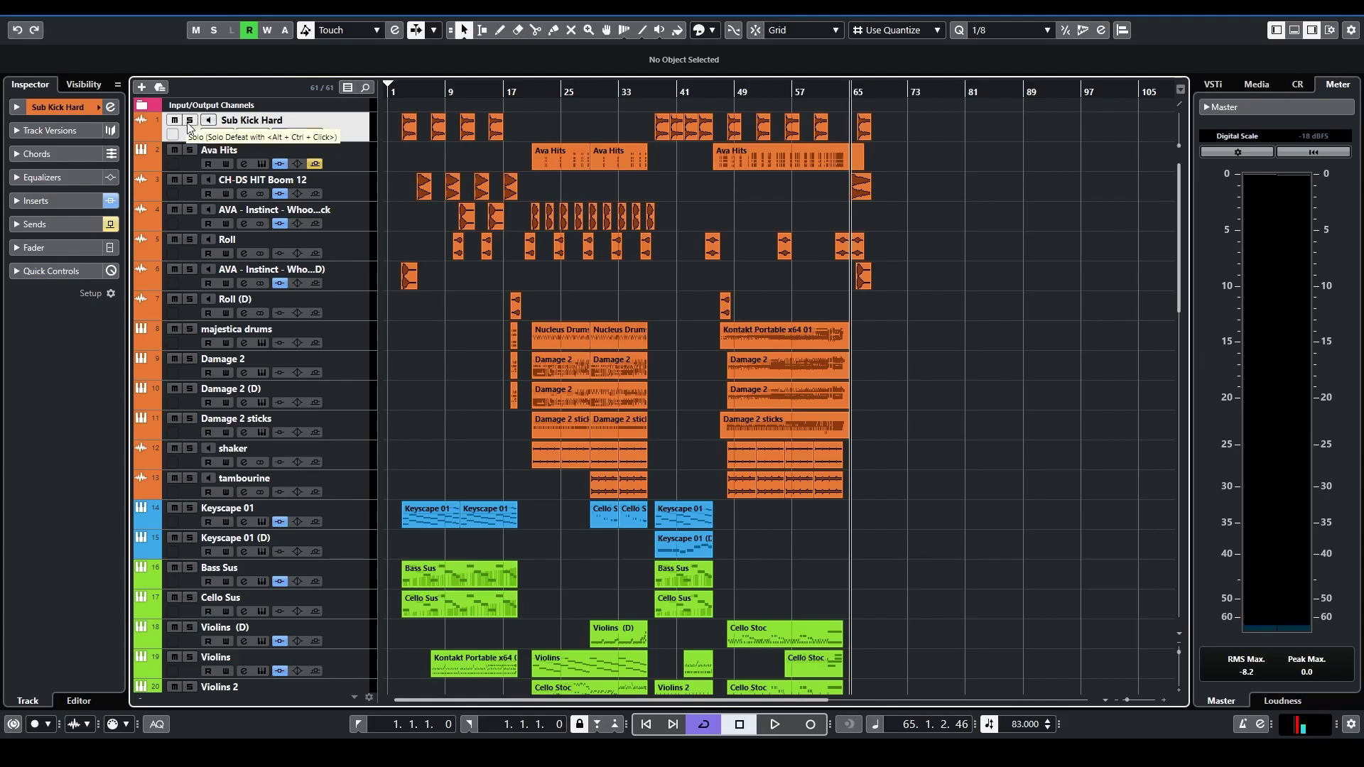
Move the Ava Hits track down the track list to sit between Roll (D) and majestica drums
drag(360, 156, 363, 309)
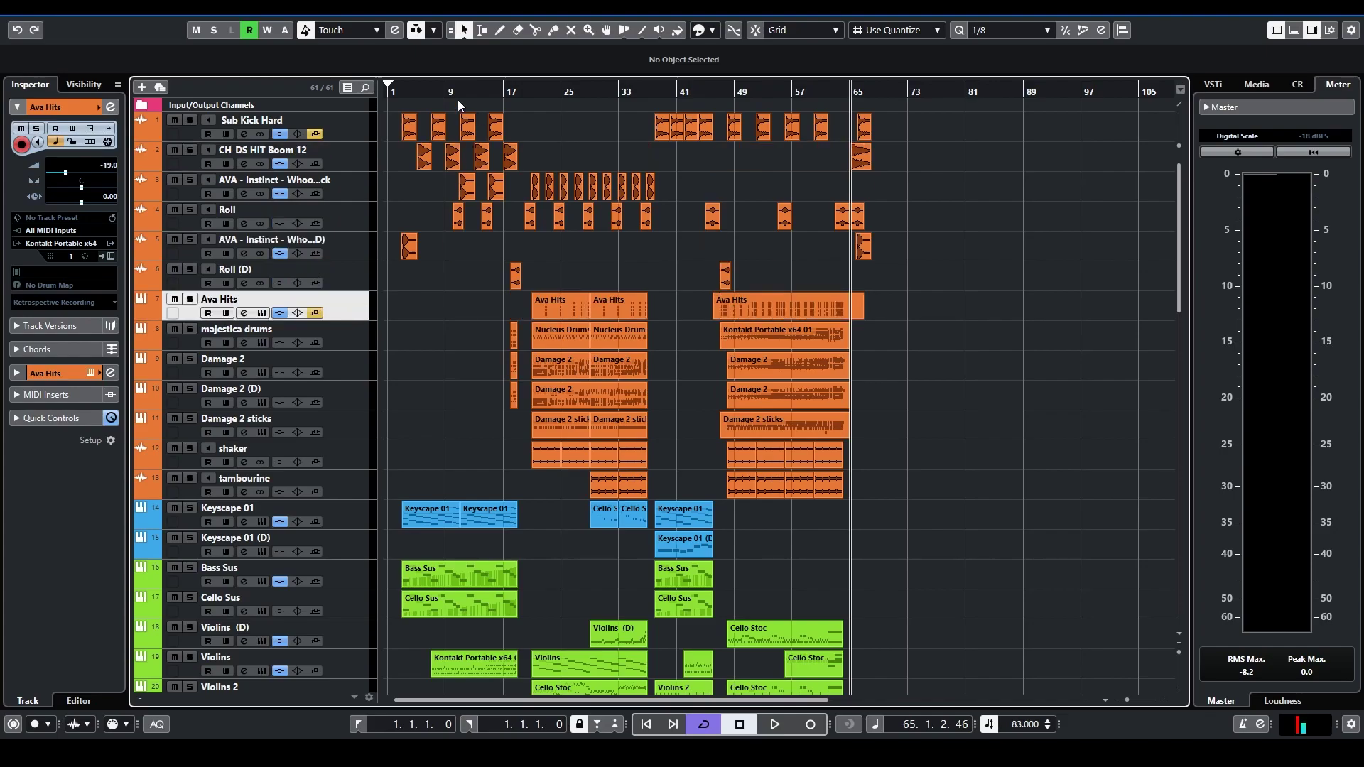
Solo the Sub Kick Hard track and play its first hit around bar 3
click(190, 120)
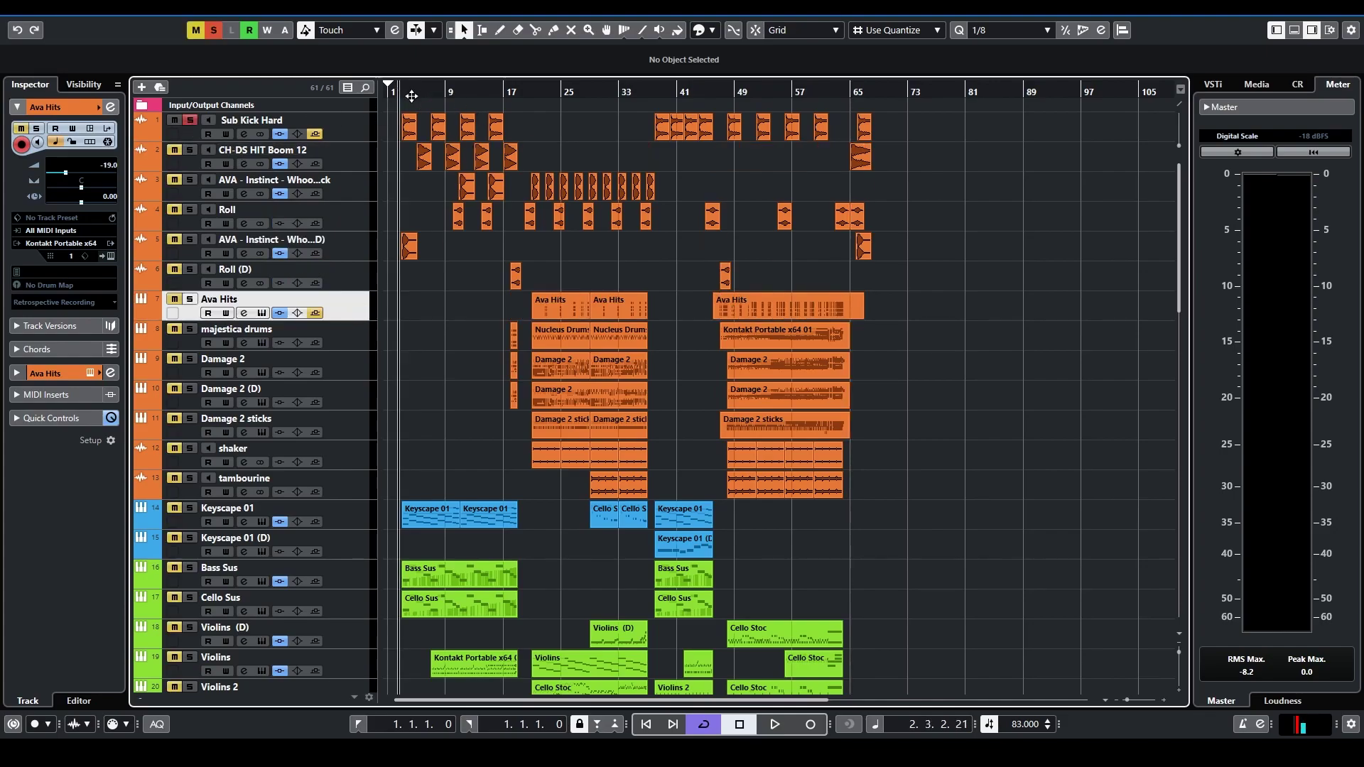
drag(403, 92, 403, 104)
click(352, 135)
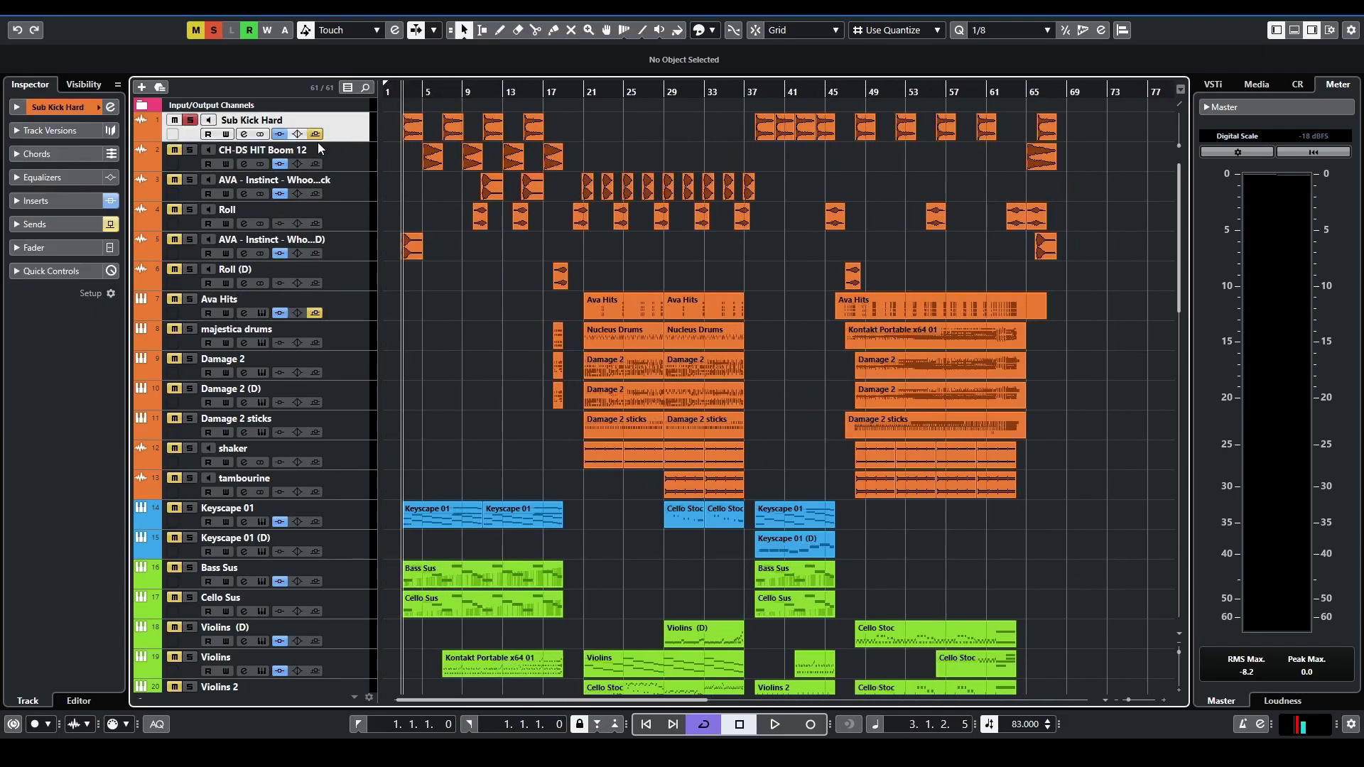
key(space)
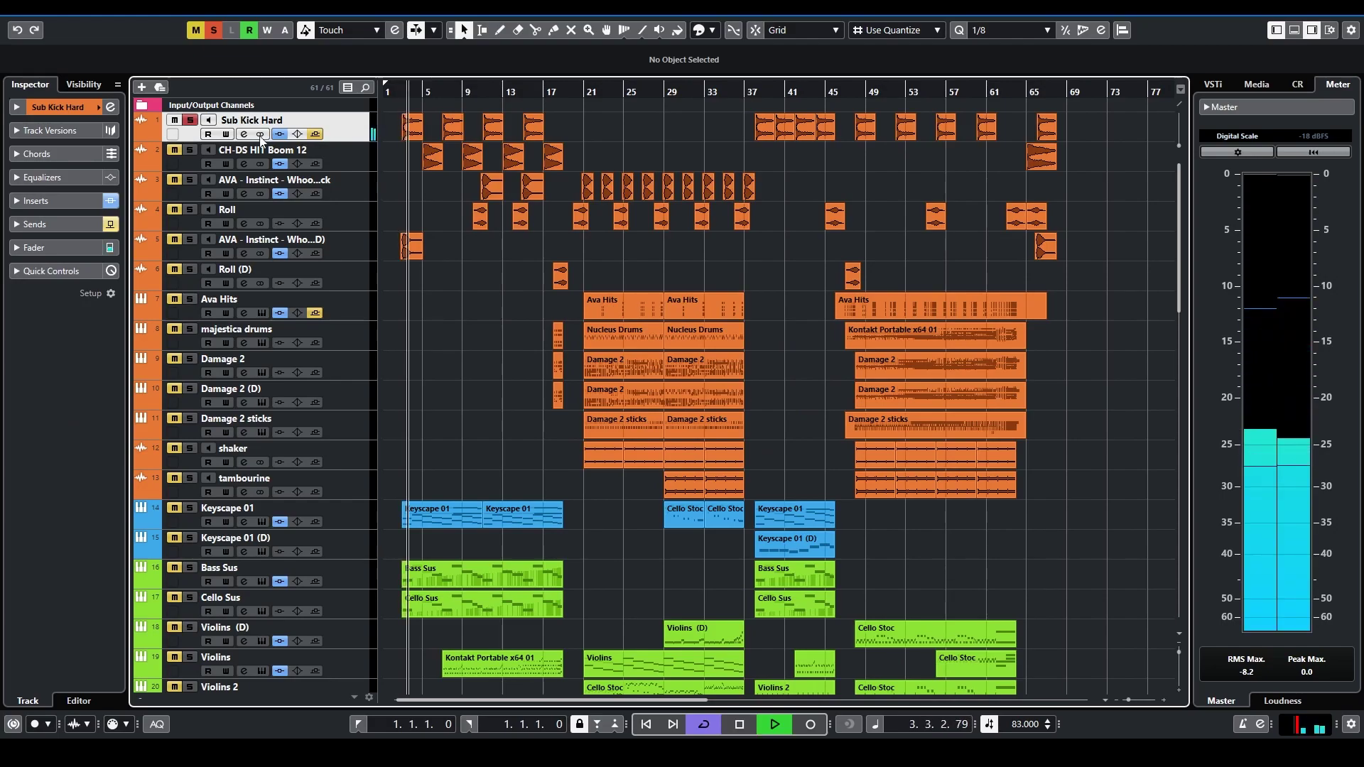
Switch the solo from Sub Kick Hard to the AVA - Instinct duplicate track, play its hit from just before bar 3, and unsolo it
click(190, 240)
key(space)
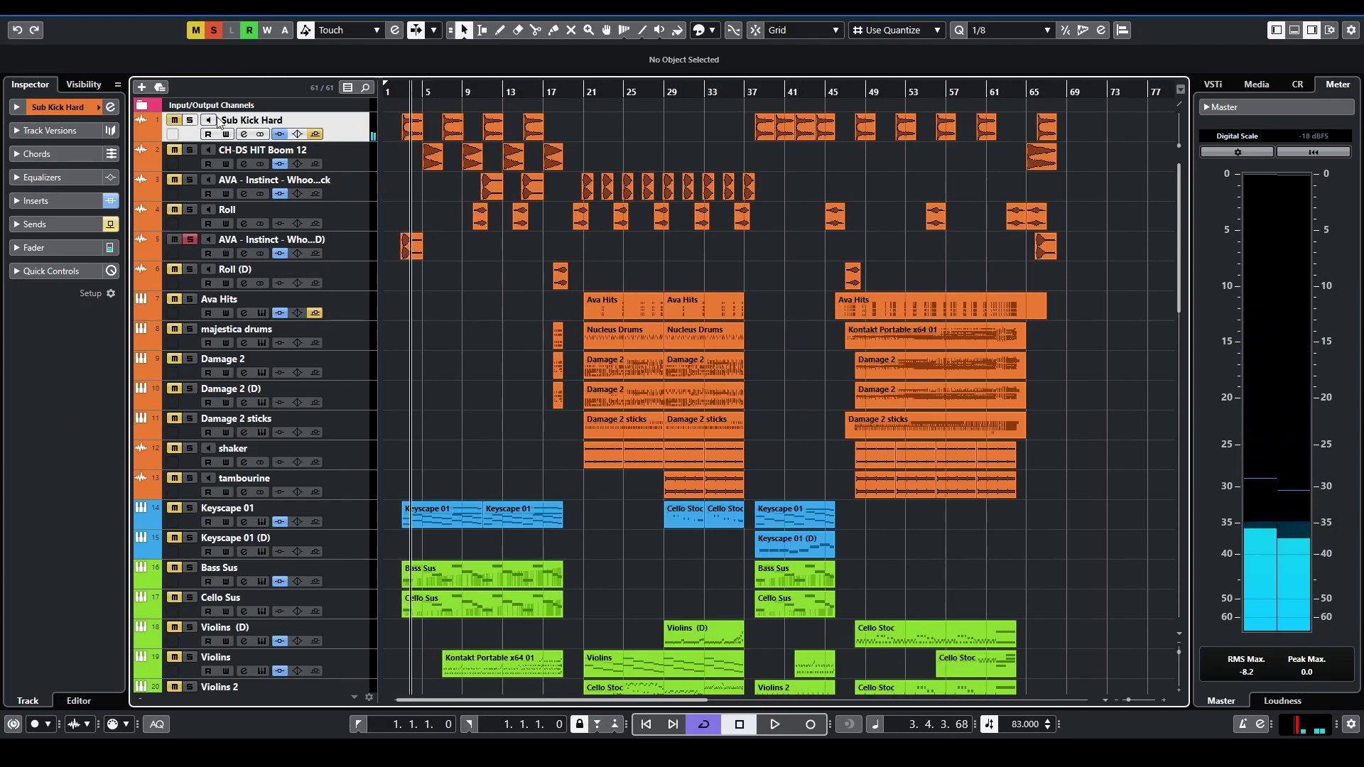
drag(402, 93, 389, 104)
key(space)
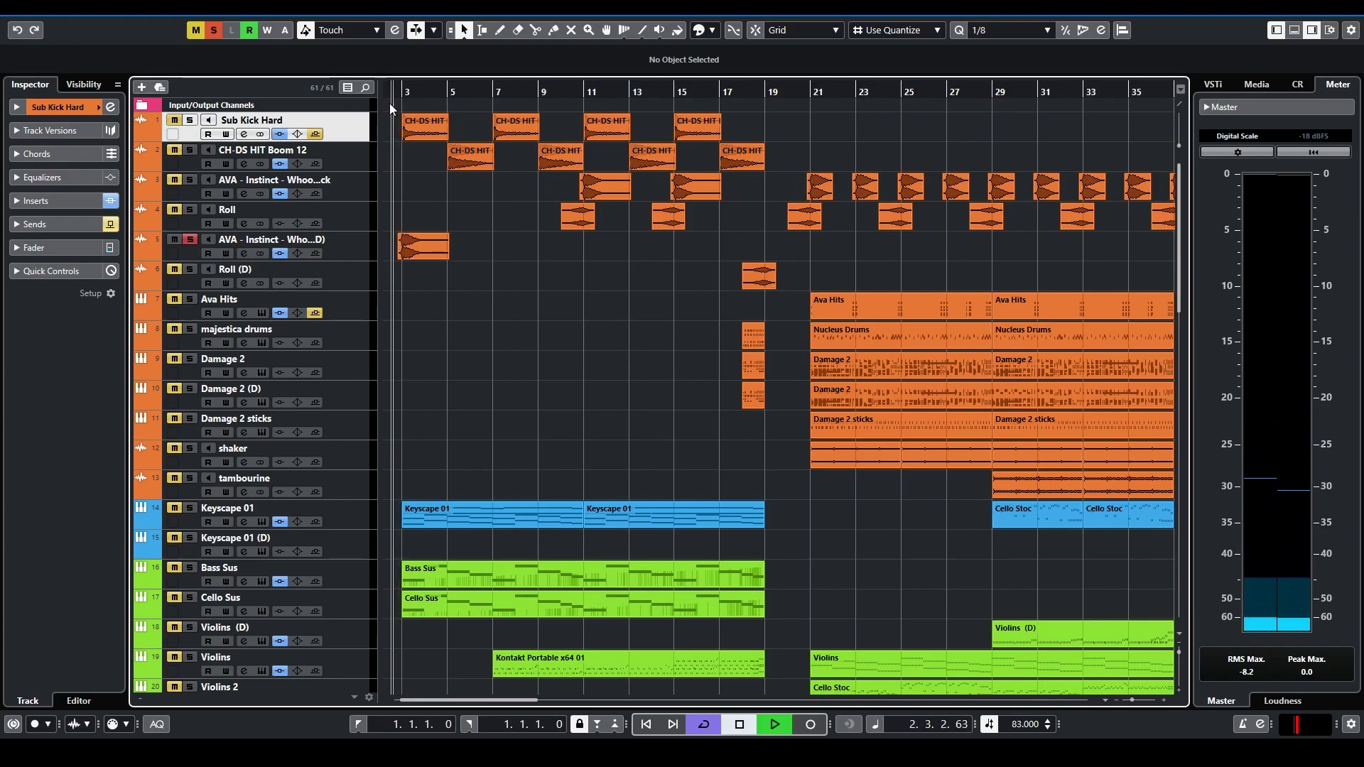
click(349, 257)
key(space)
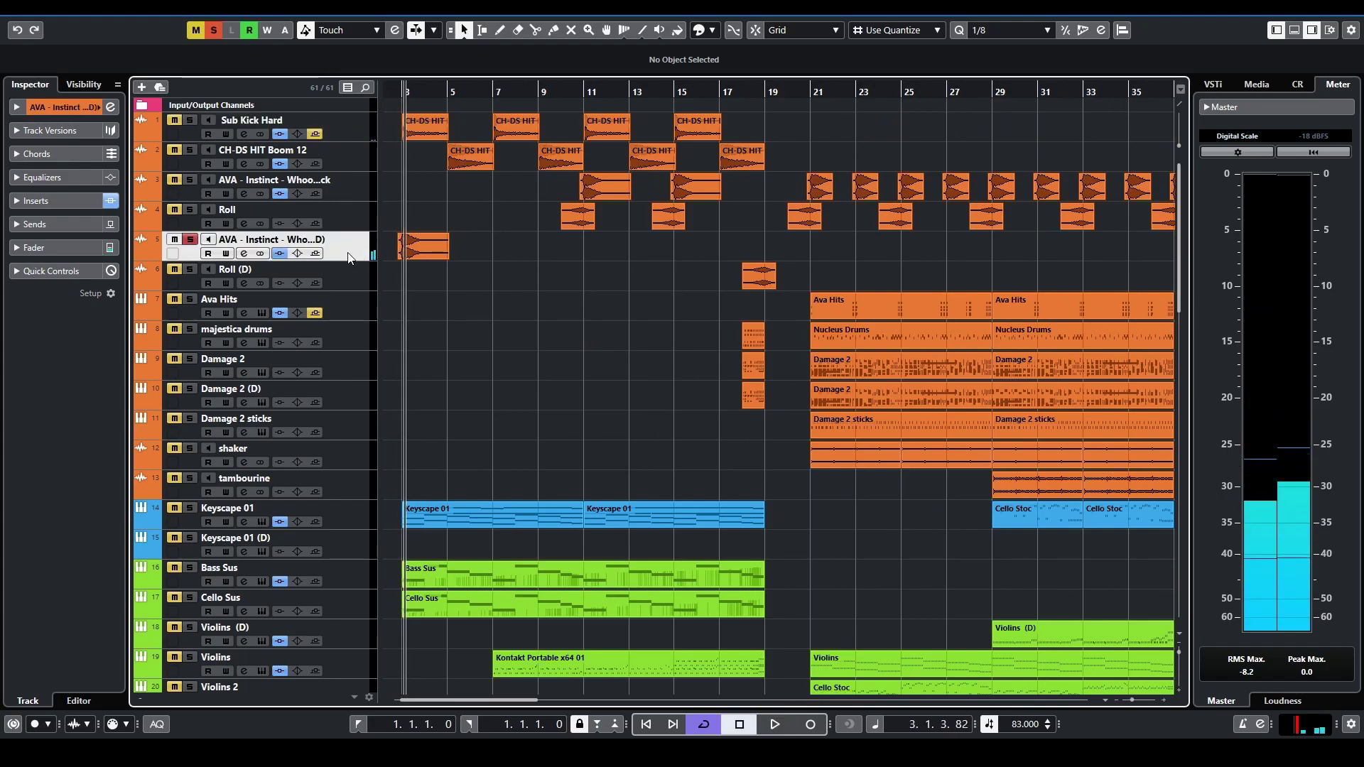
click(191, 240)
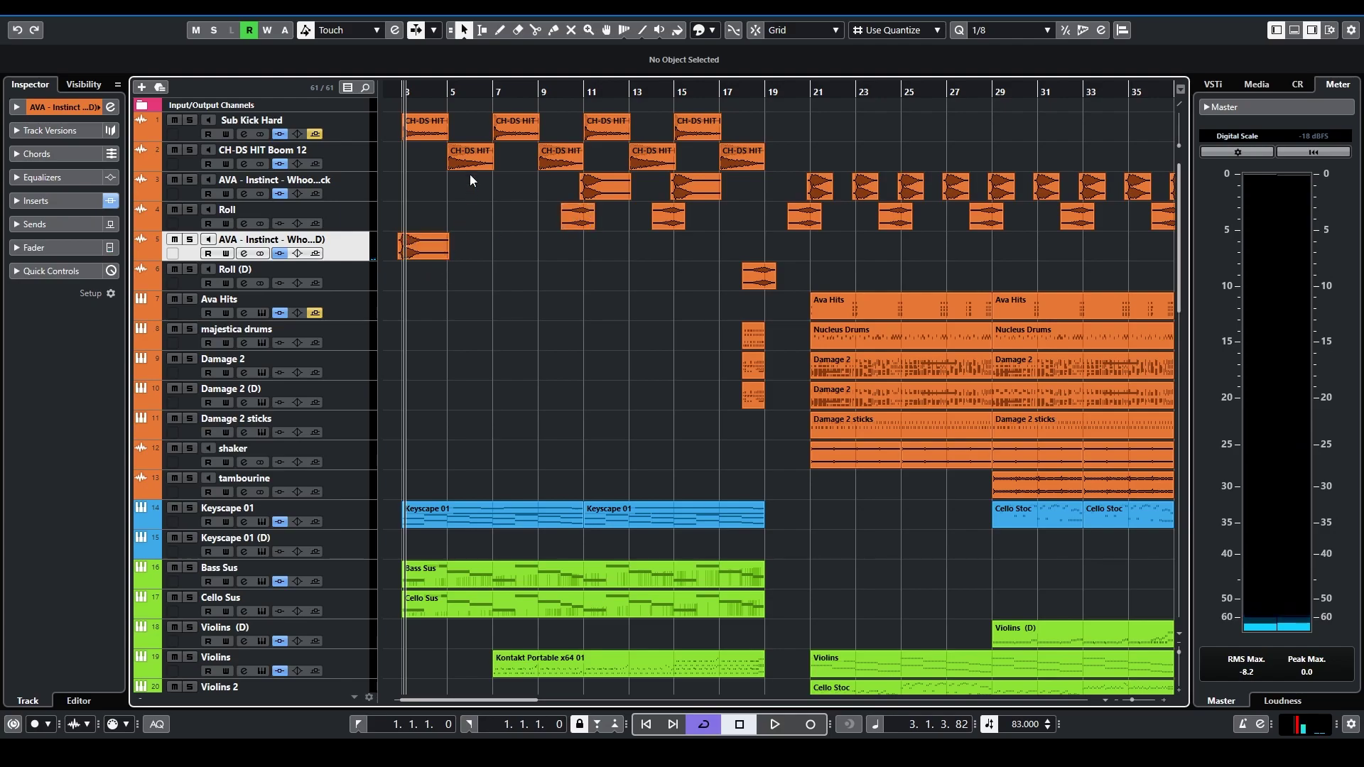
Audition the CH-DS HIT Boom 12 track in solo from just before bar 5, and unsolo it
click(366, 164)
click(189, 149)
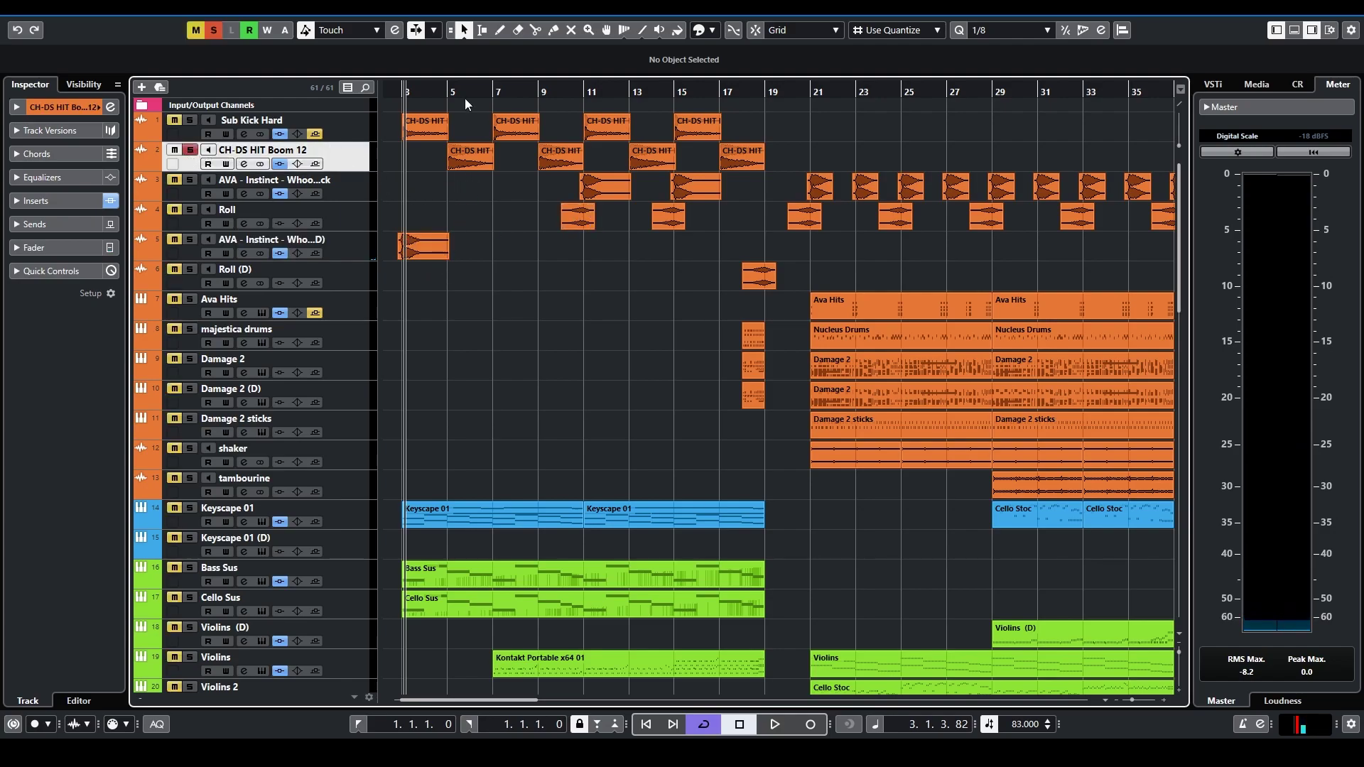
click(441, 91)
key(space)
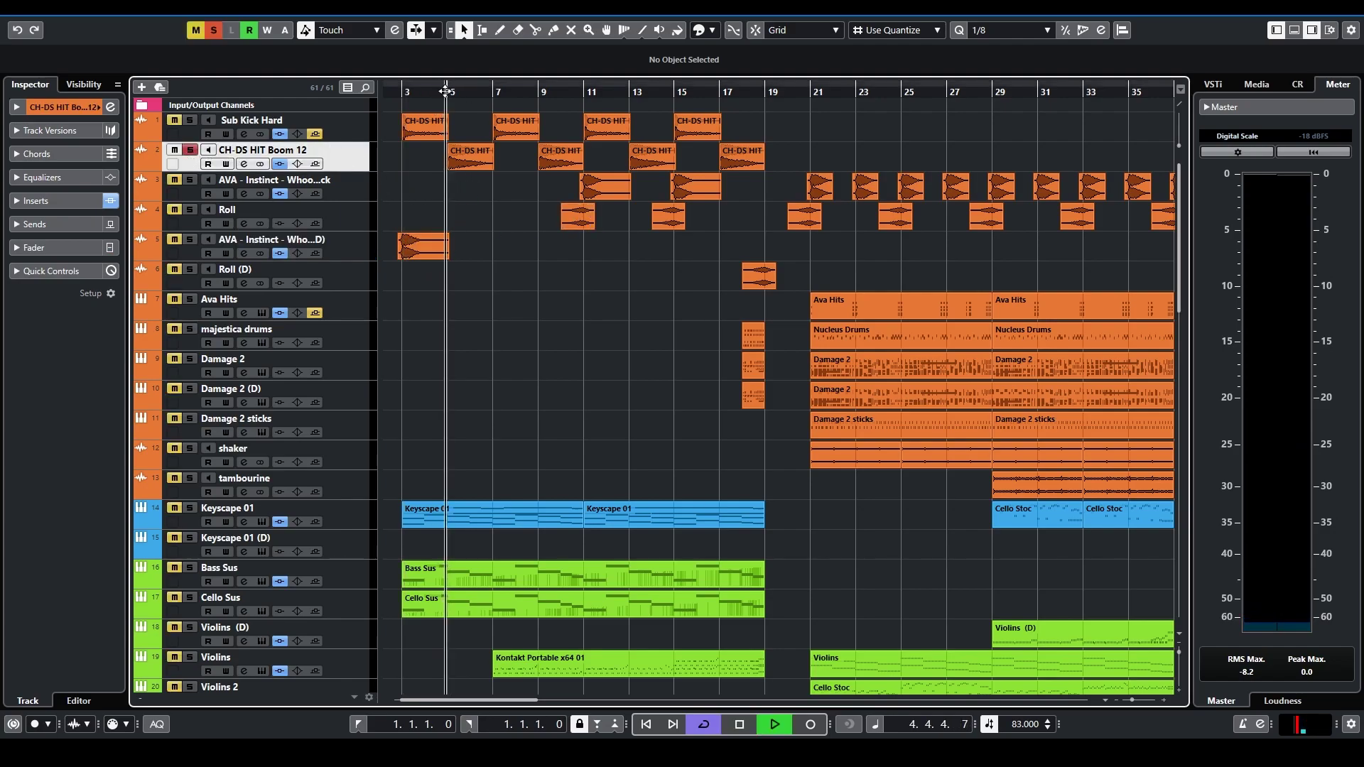
click(190, 150)
key(space)
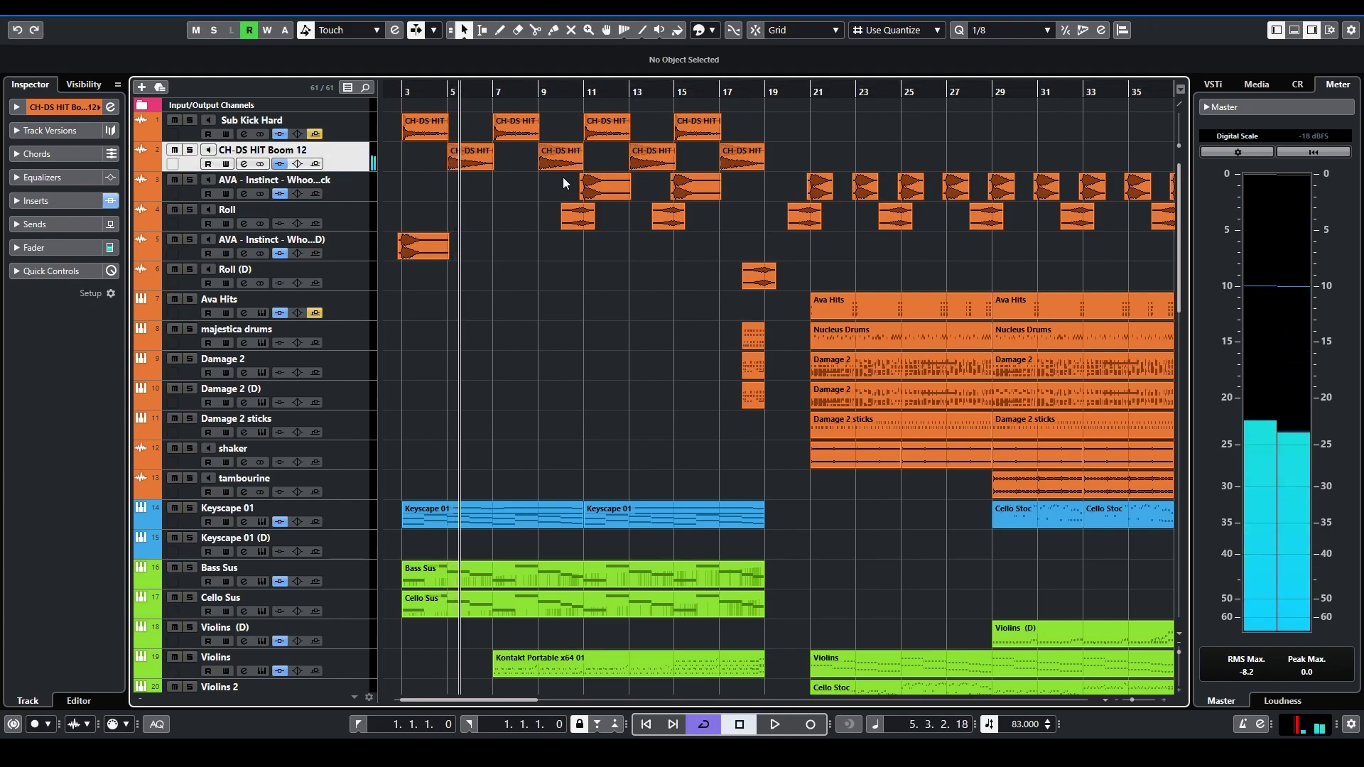
Audition the Roll track in solo around bar 10, and unsolo it
click(365, 212)
click(190, 210)
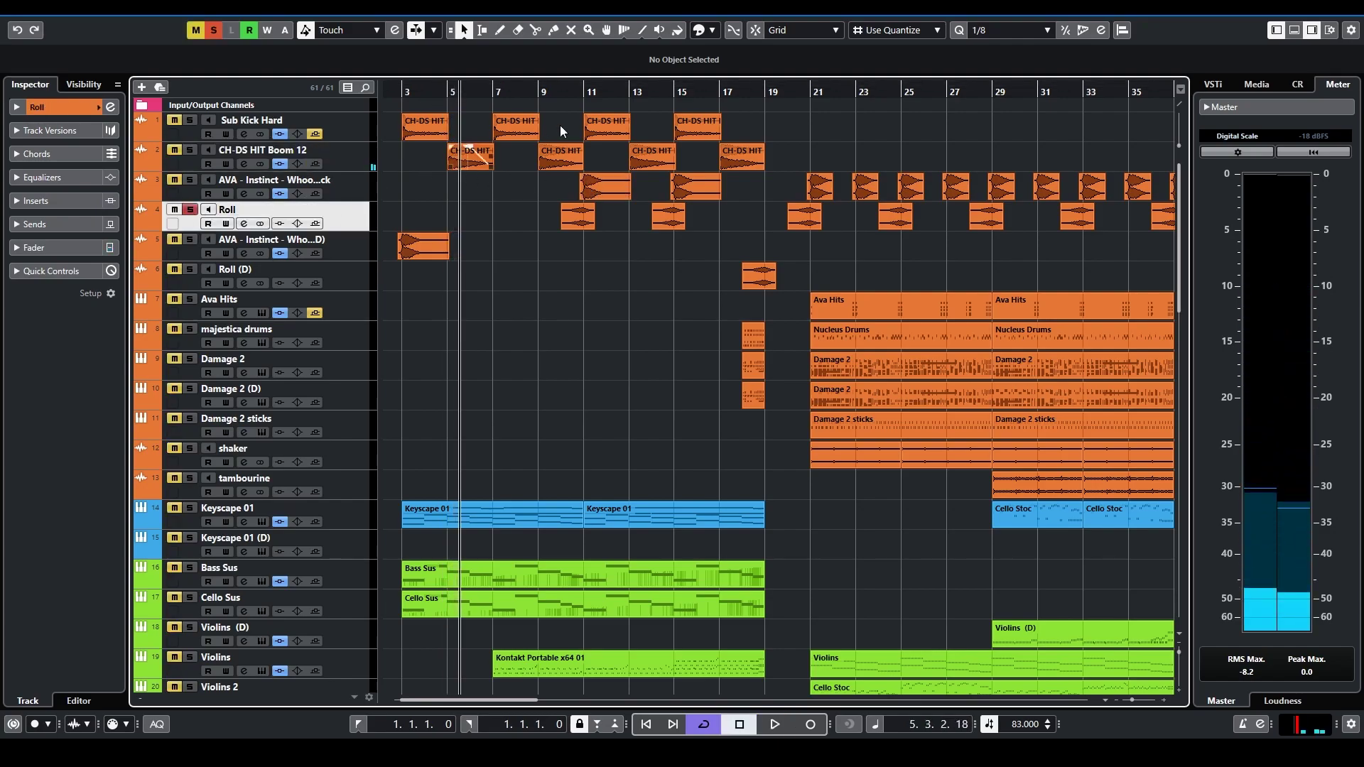
click(552, 133)
key(h)
key(space)
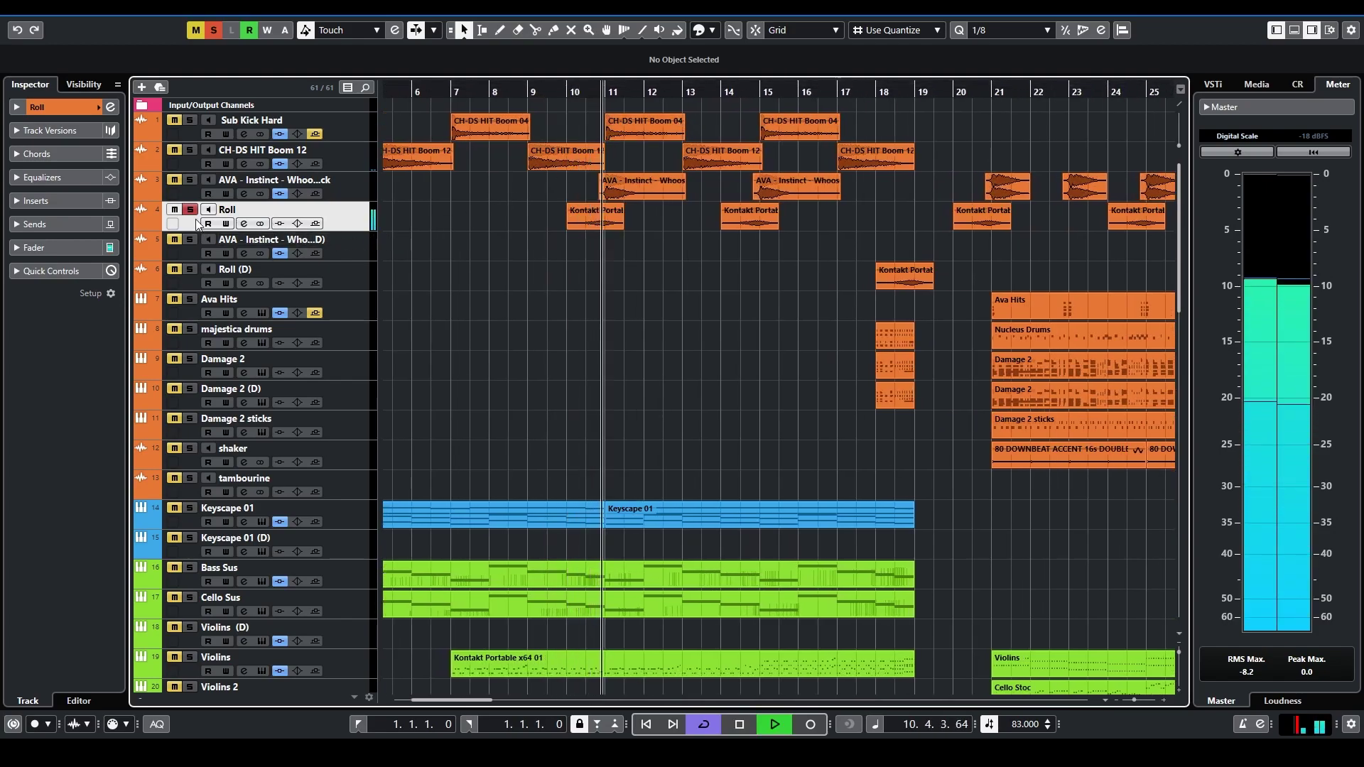
key(space)
key(s)
Audition the Roll (D) track in solo around bar 18, and unsolo it
drag(425, 91, 410, 50)
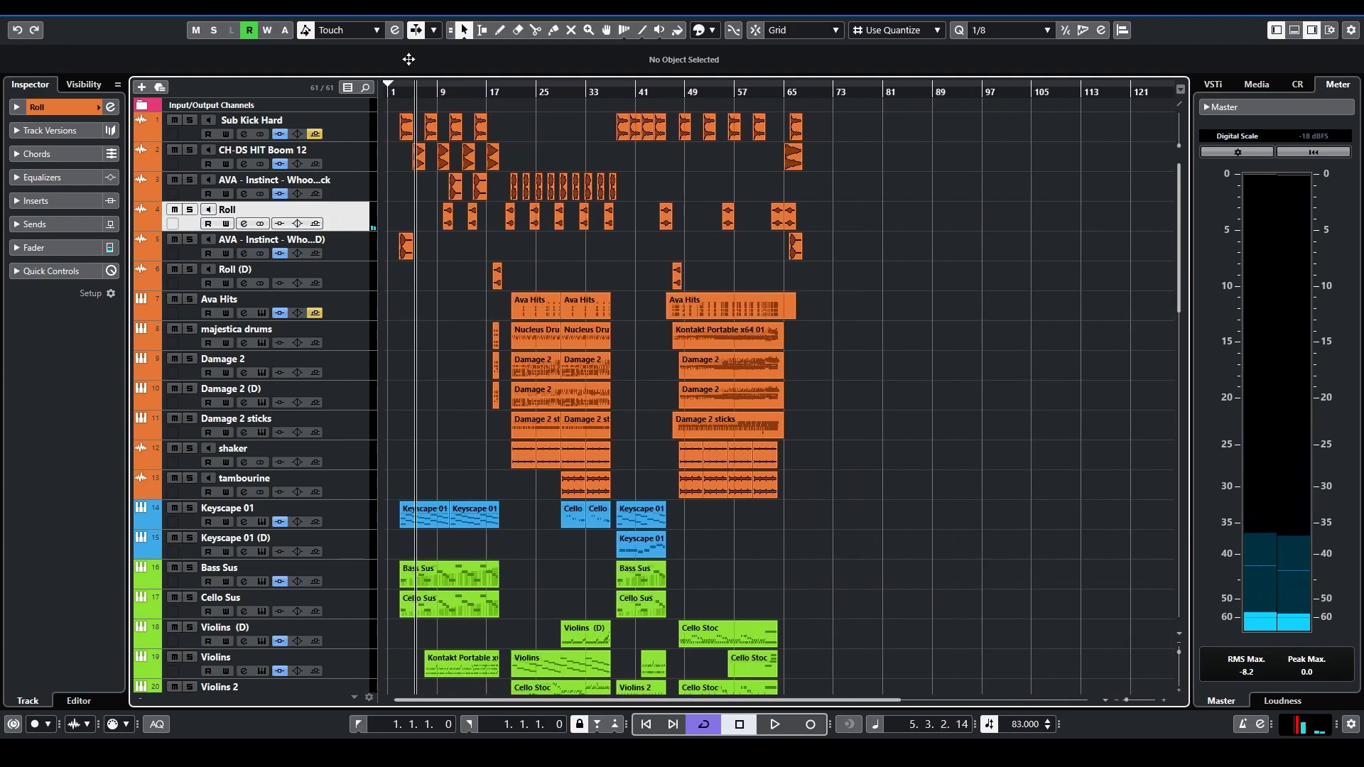
click(356, 285)
key(s)
drag(496, 81, 513, 113)
key(space)
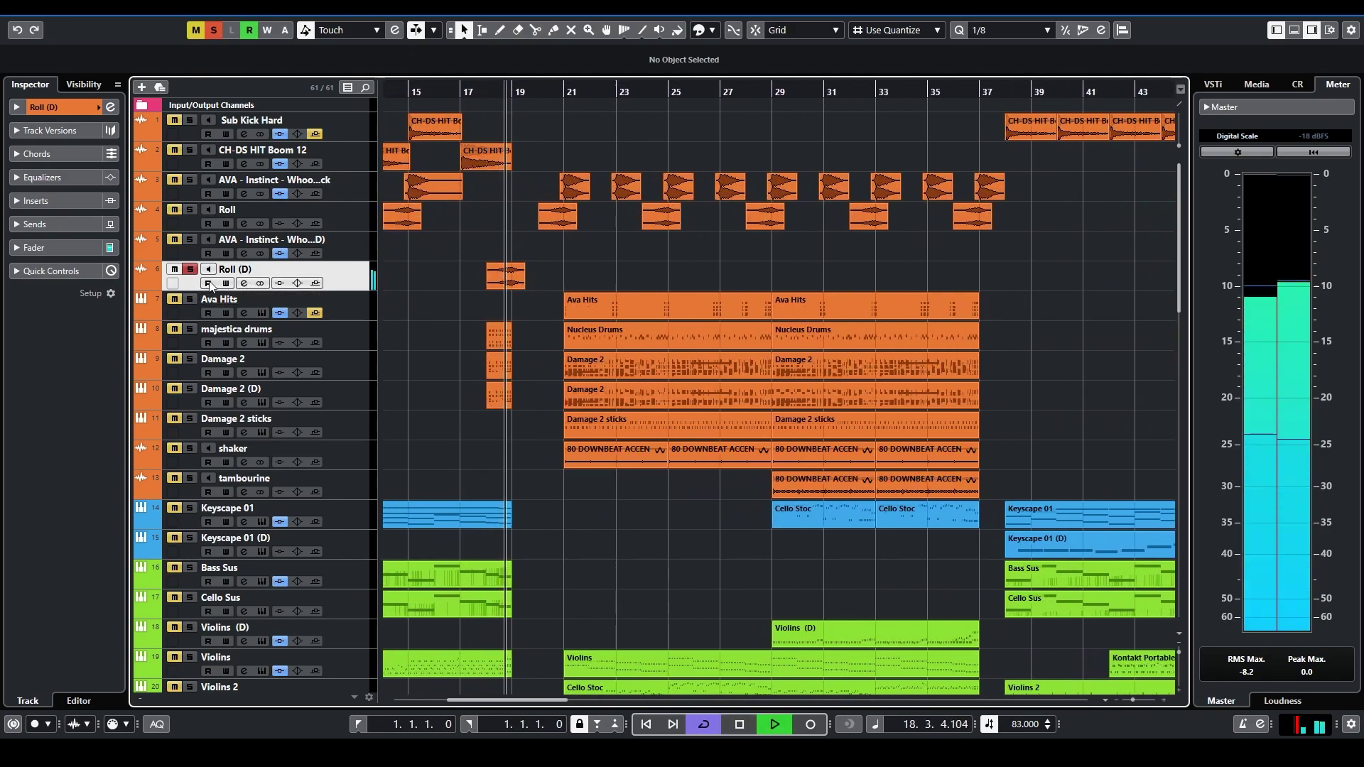
key(space)
key(s)
Solo the Ava Hits track and listen to its part around bar 47
key(Down)
click(190, 299)
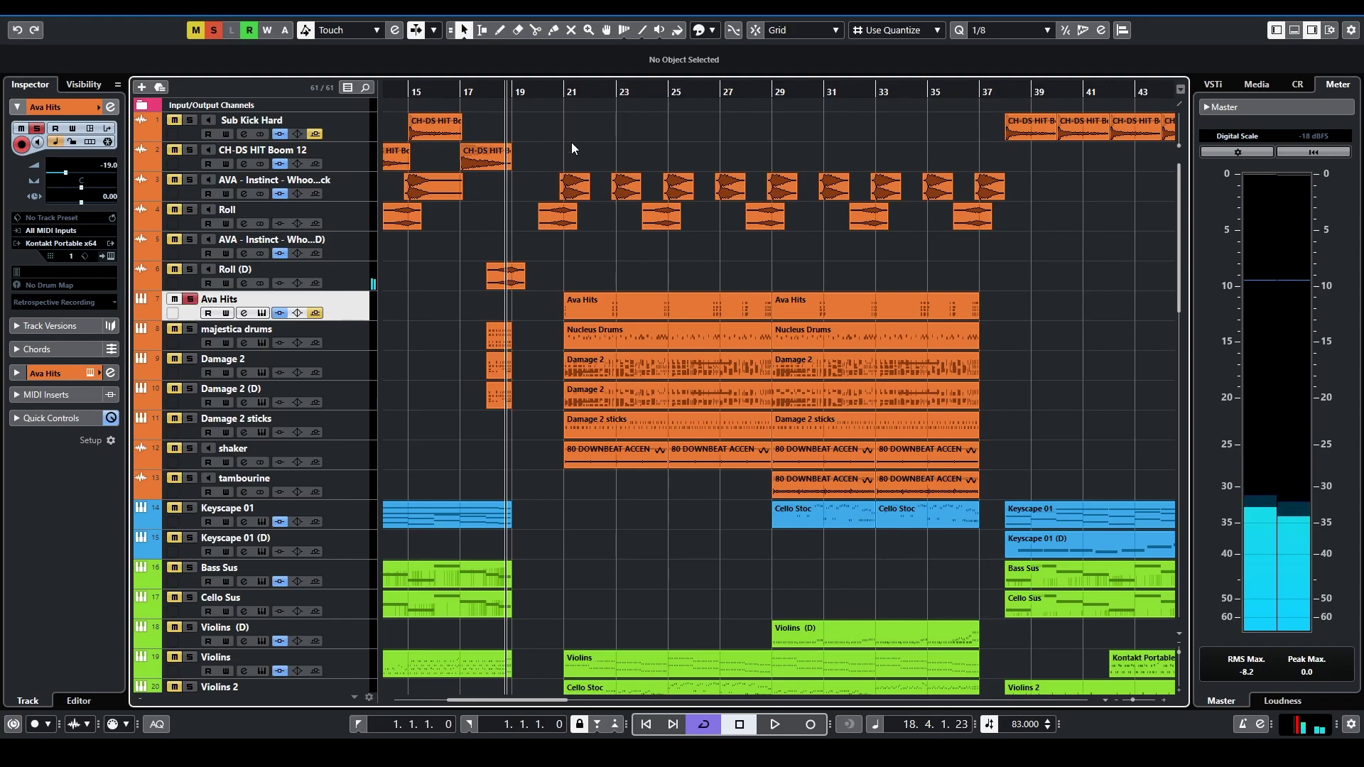
click(562, 146)
key(g)
key(g)
key(space)
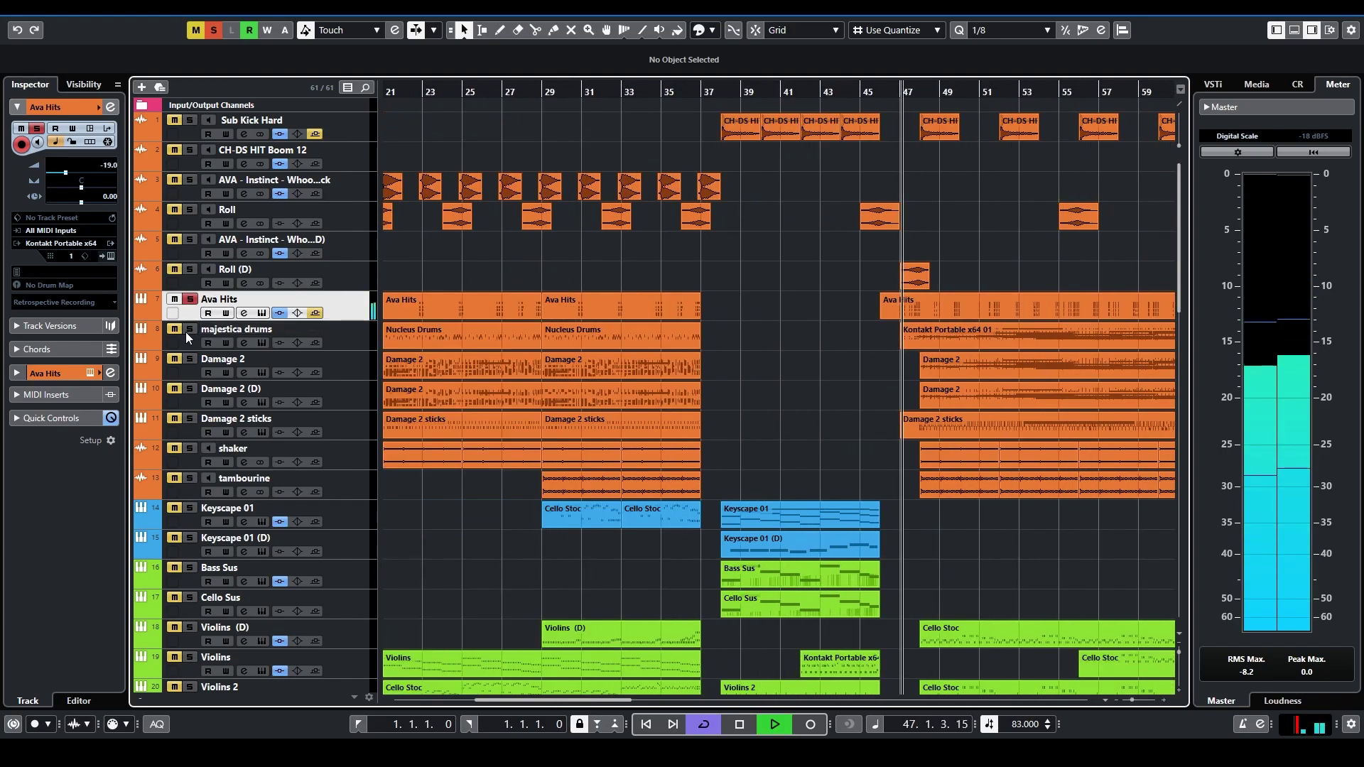
key(space)
Solo majestica drums, view its Kontakt instrument, and play the part from about bar 21
ctrl+click(190, 329)
click(373, 334)
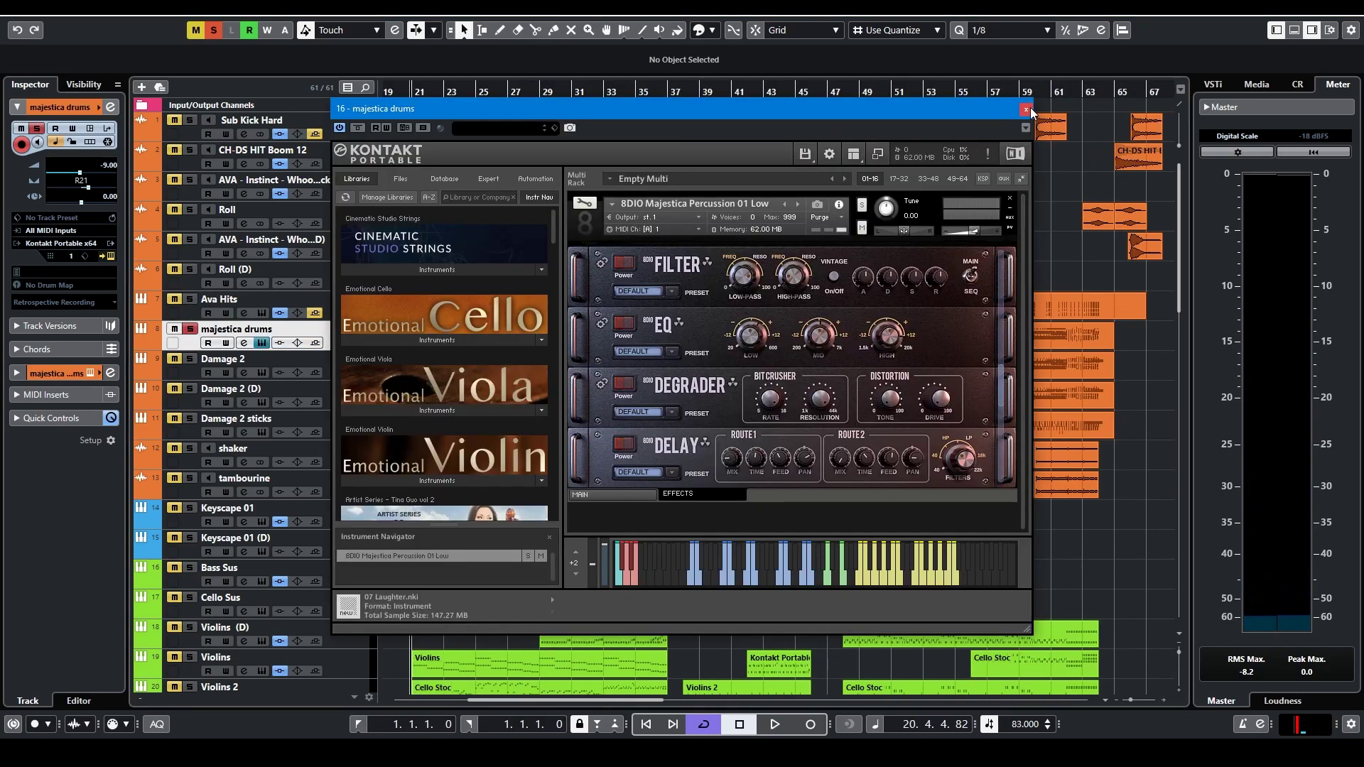
click(1027, 110)
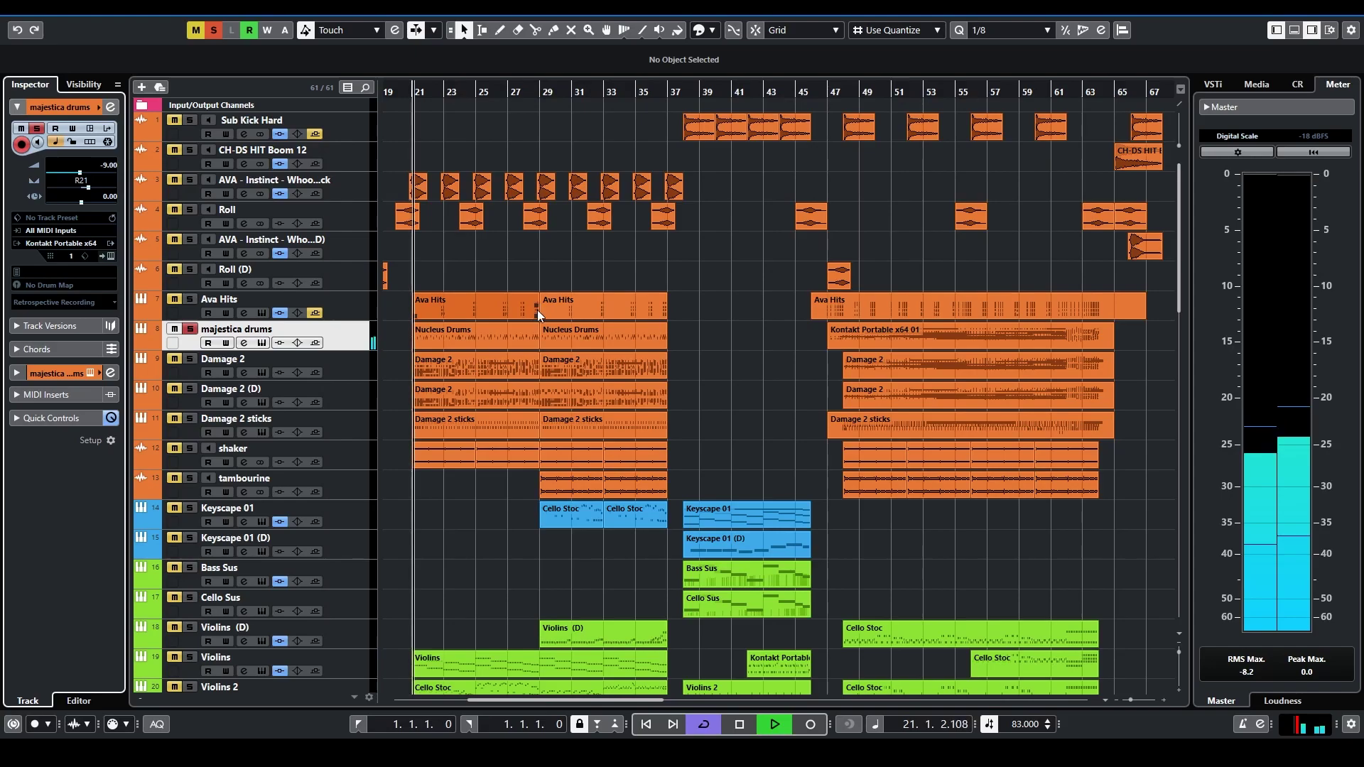
Switch the solo from majestica drums to Damage 2, view its Kontakt ensemble instrument, and play the part
click(190, 334)
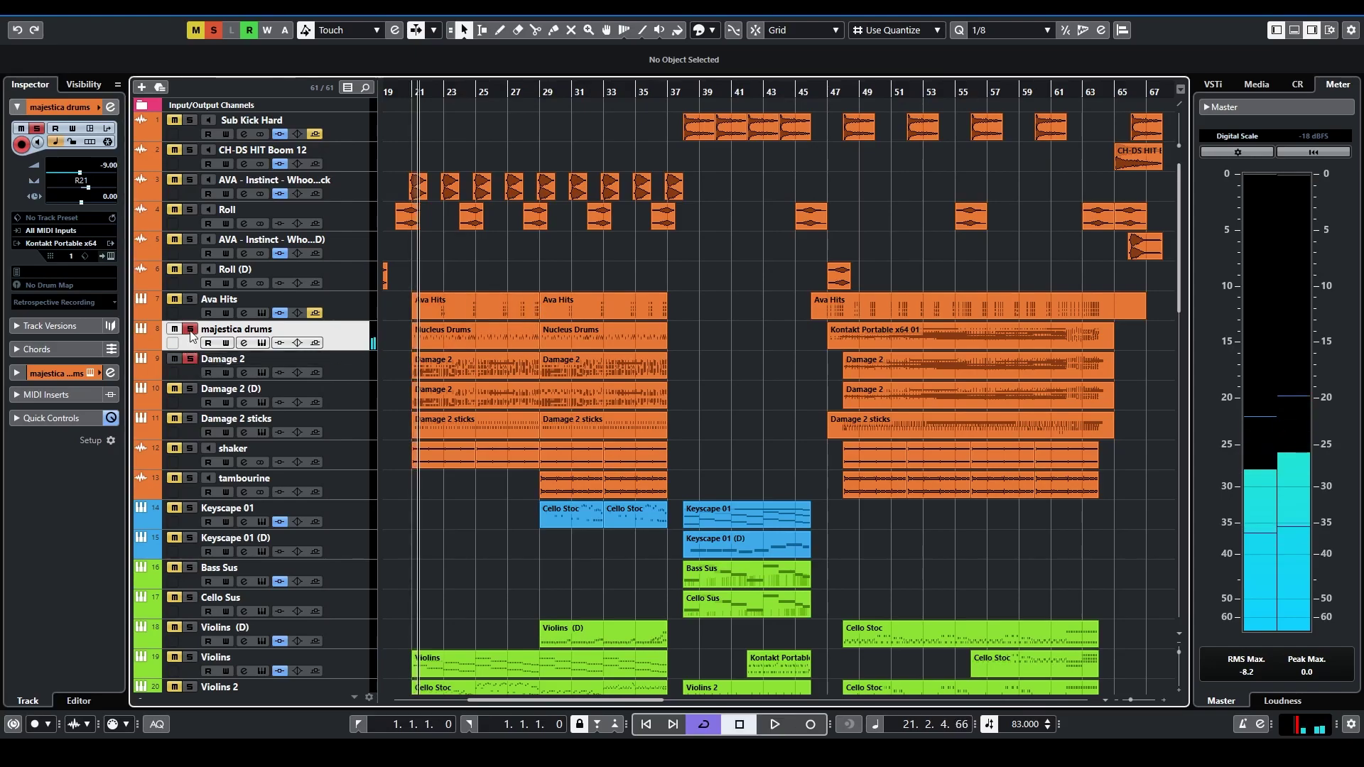
click(342, 360)
click(111, 256)
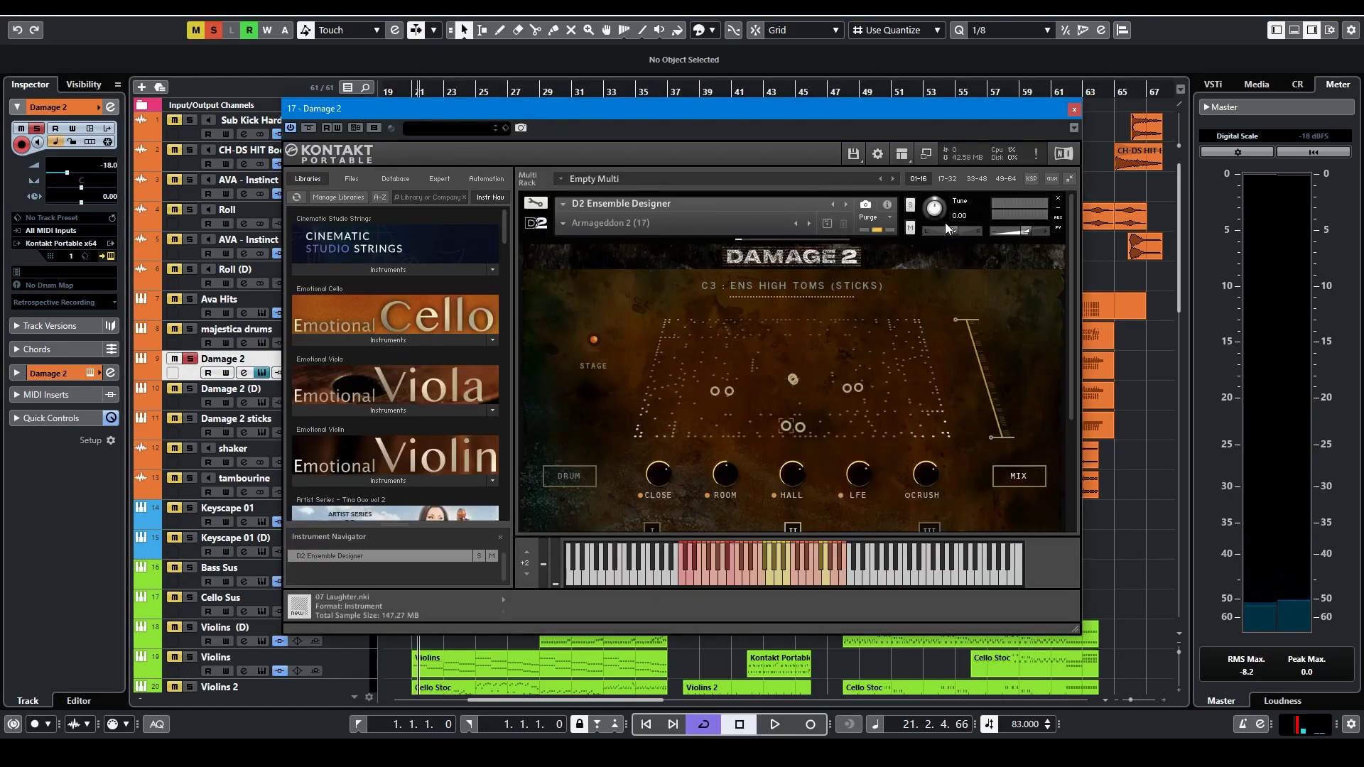
key(space)
click(1075, 111)
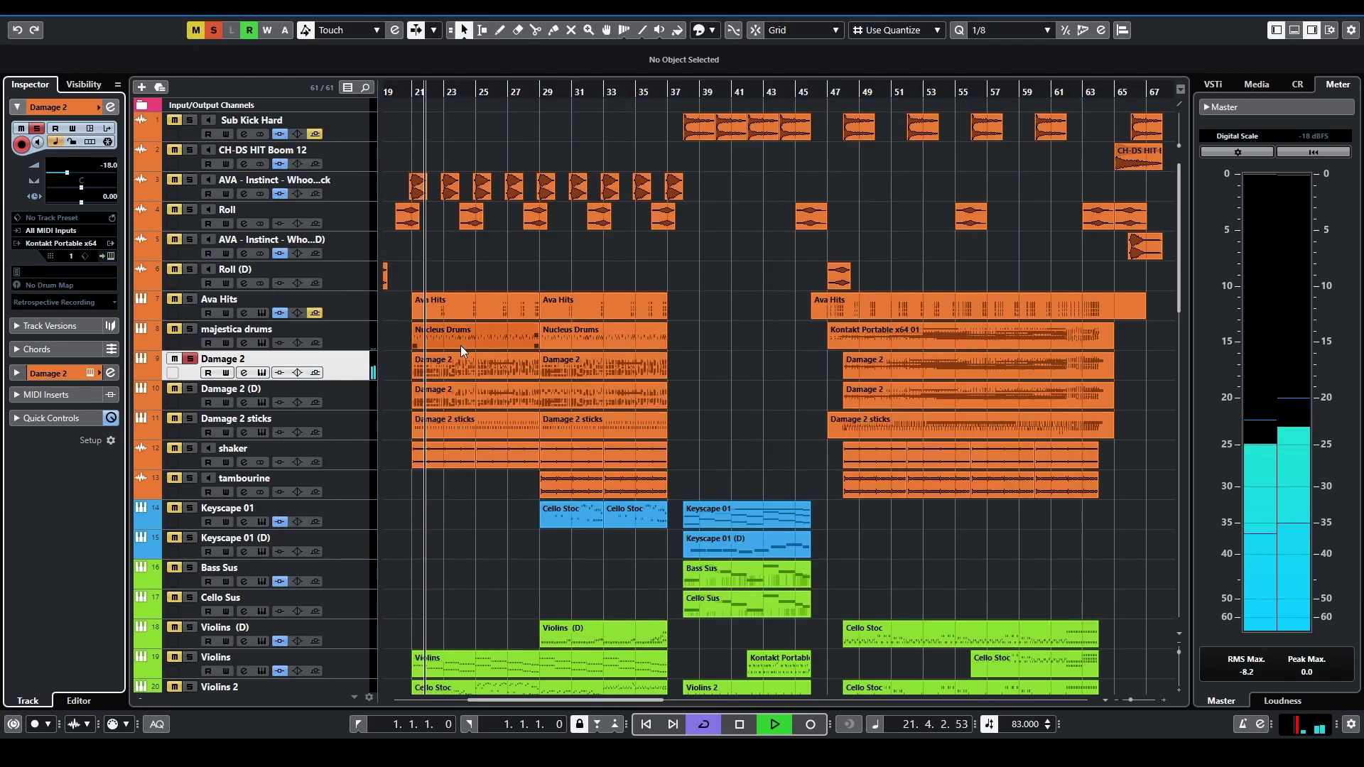
Switch the solo to Damage 2 (D), view its Strikeforce instrument in Kontakt, and play the part
click(190, 390)
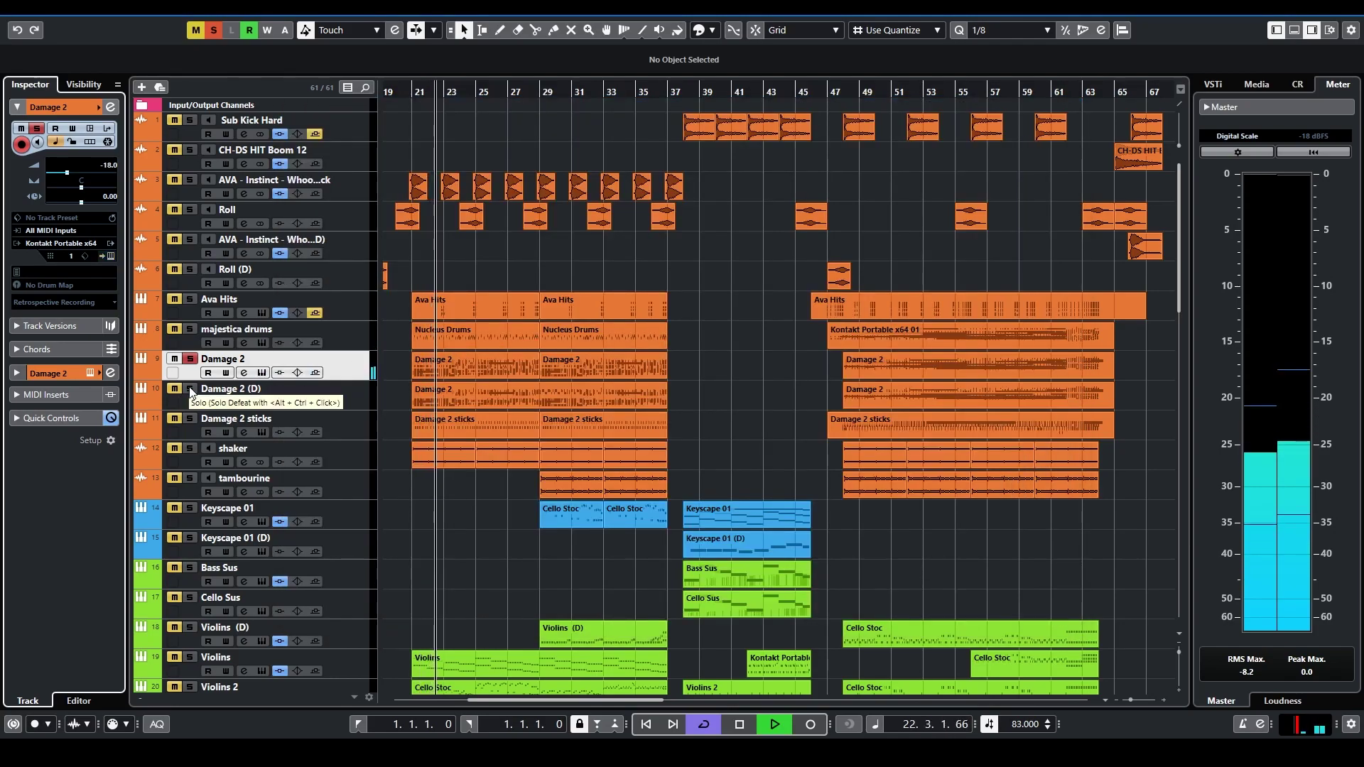
key(space)
click(351, 391)
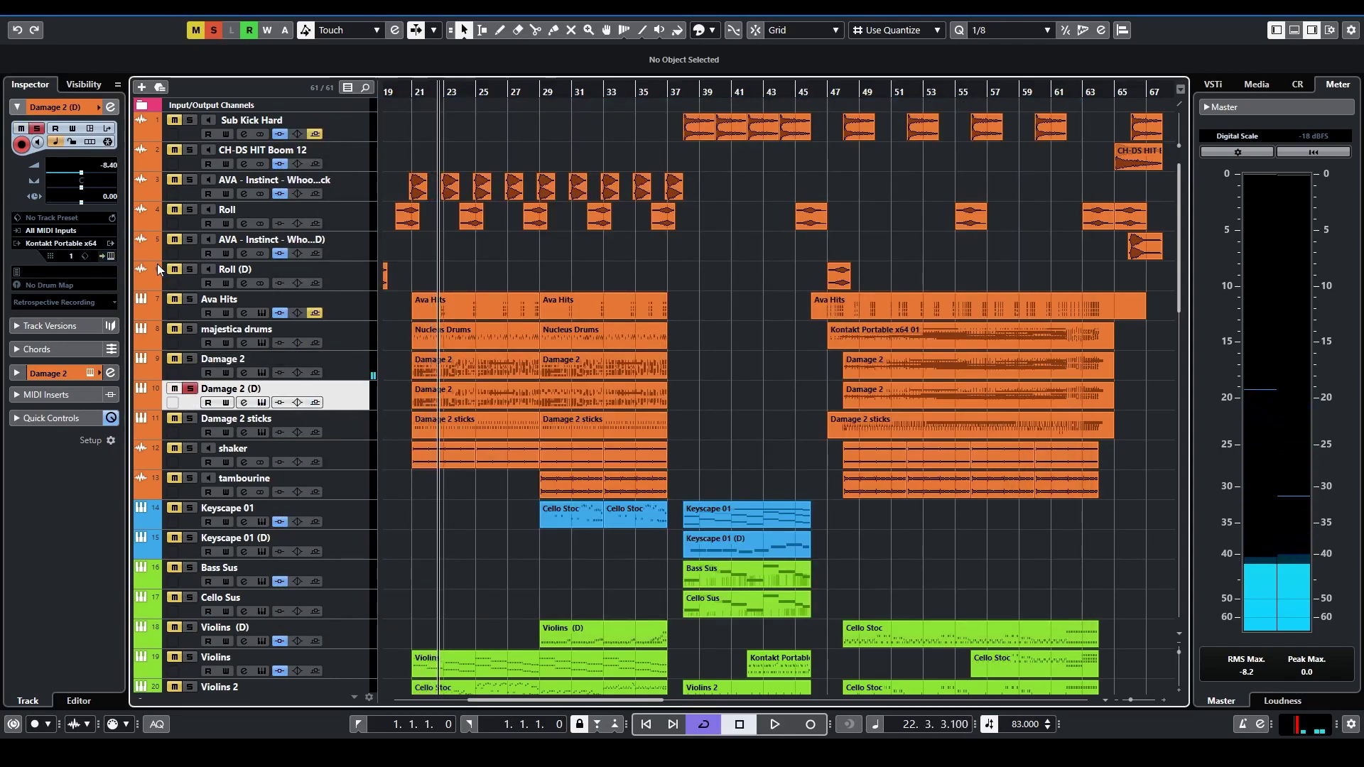
click(107, 257)
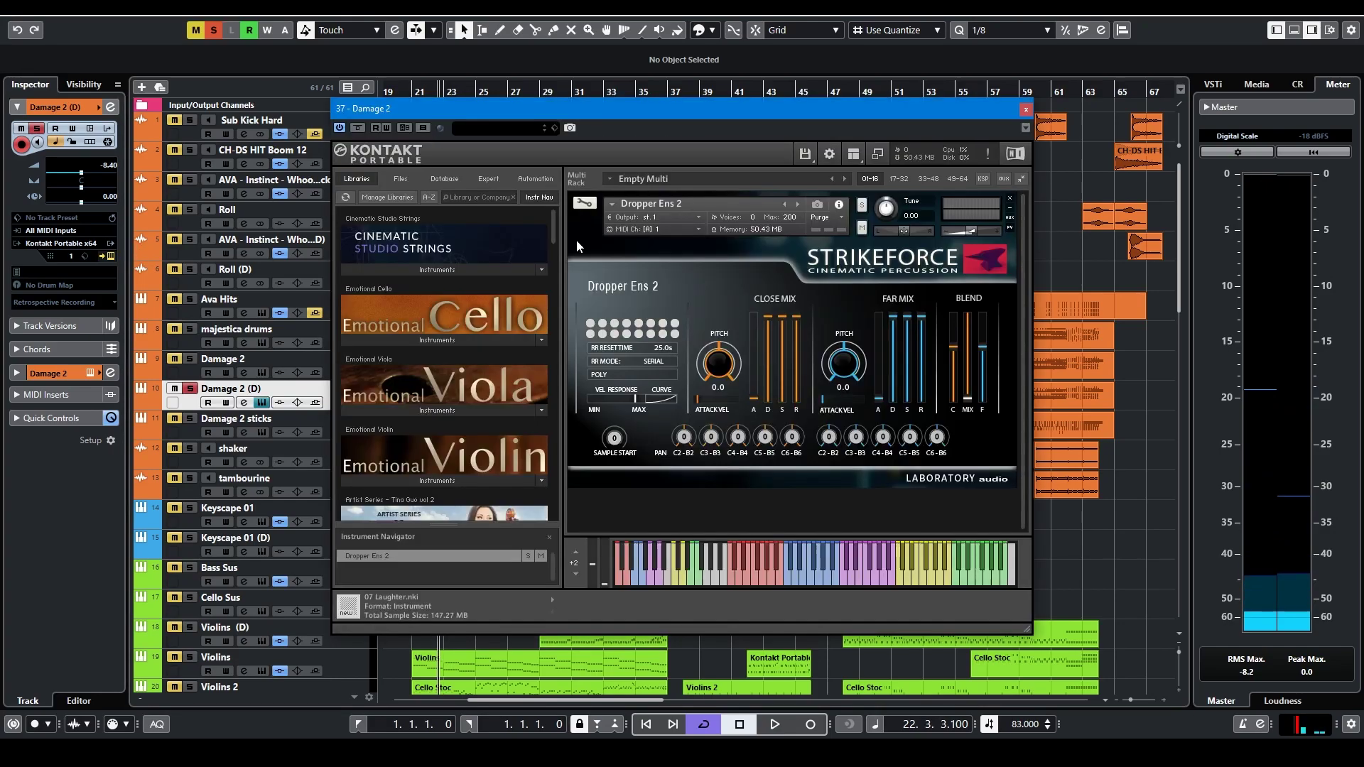
click(1025, 108)
key(space)
scroll(540, 298, down, 4)
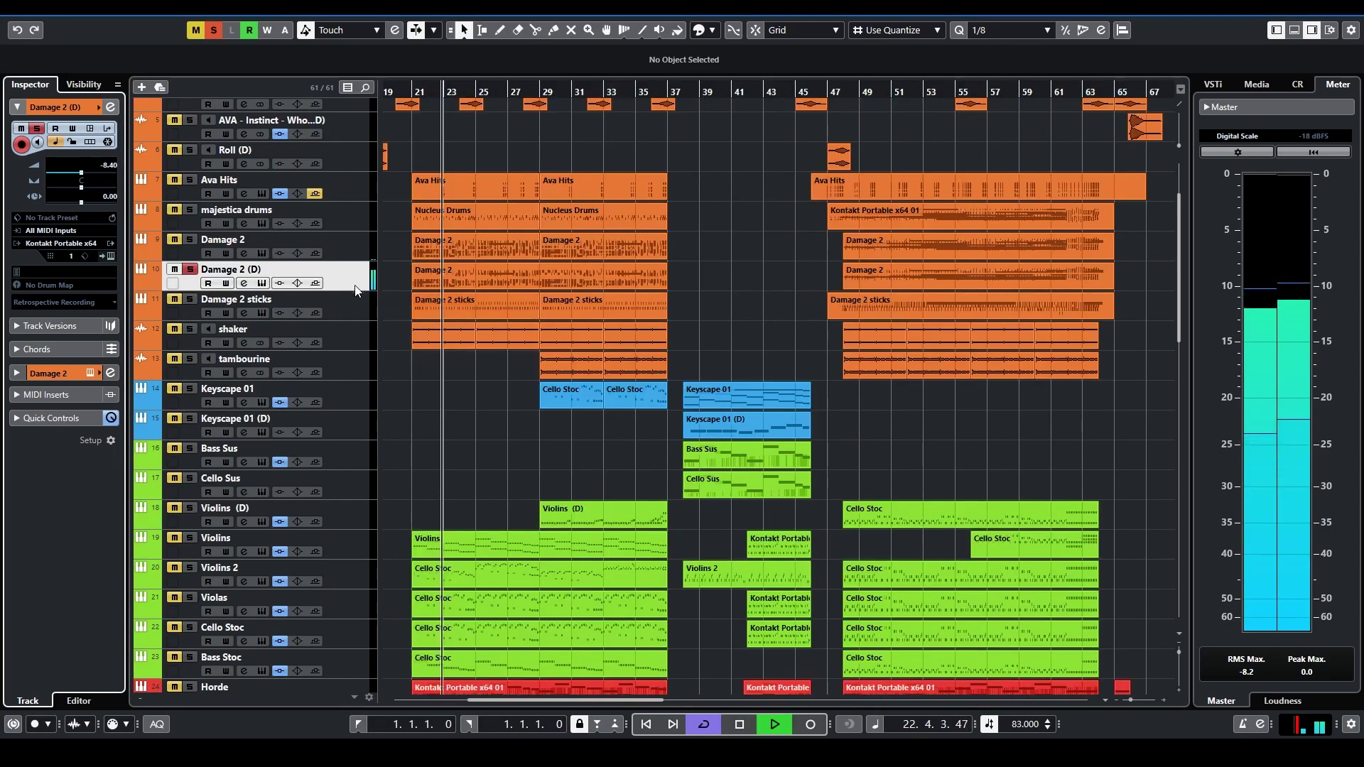
Switch the solo to Damage 2 sticks, play it from bar 21 while viewing its Kontakt instrument, and stop playback
click(336, 305)
key(space)
key(s)
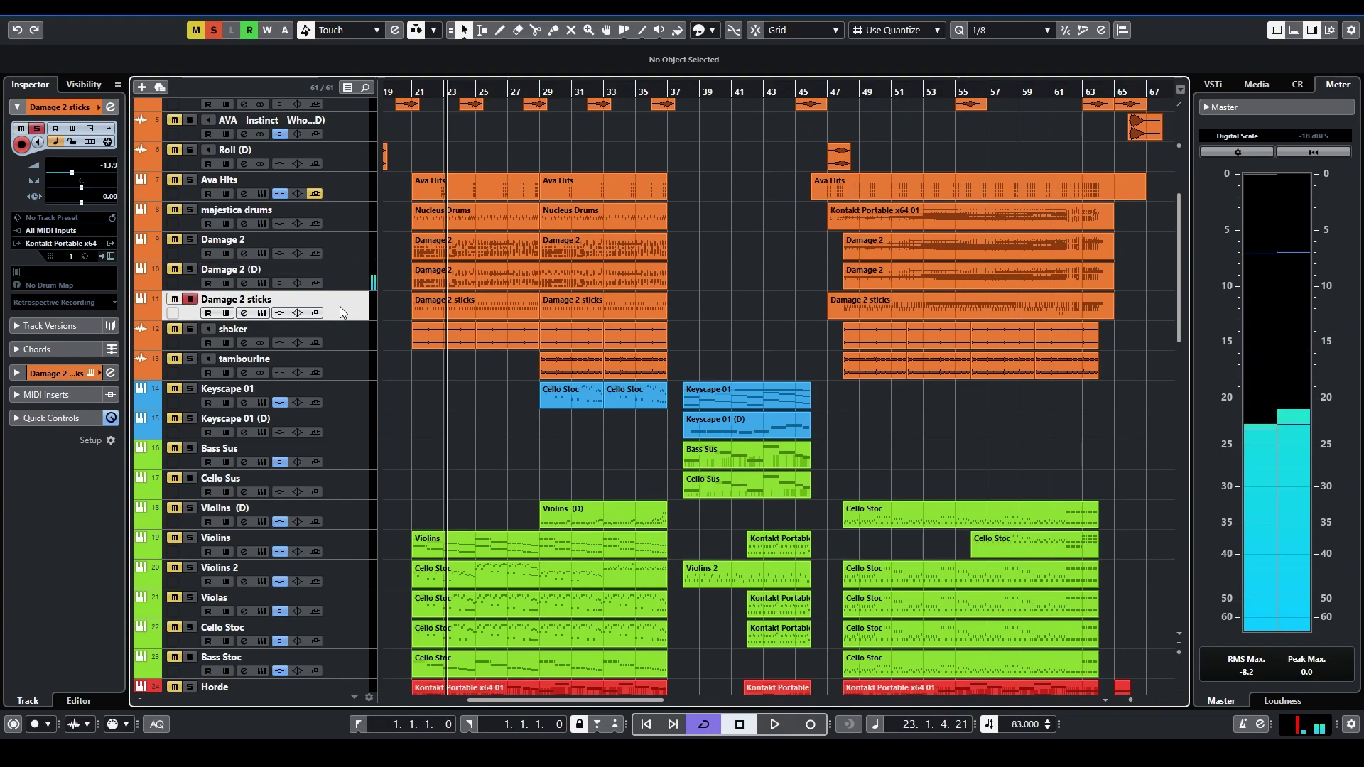
click(415, 100)
key(space)
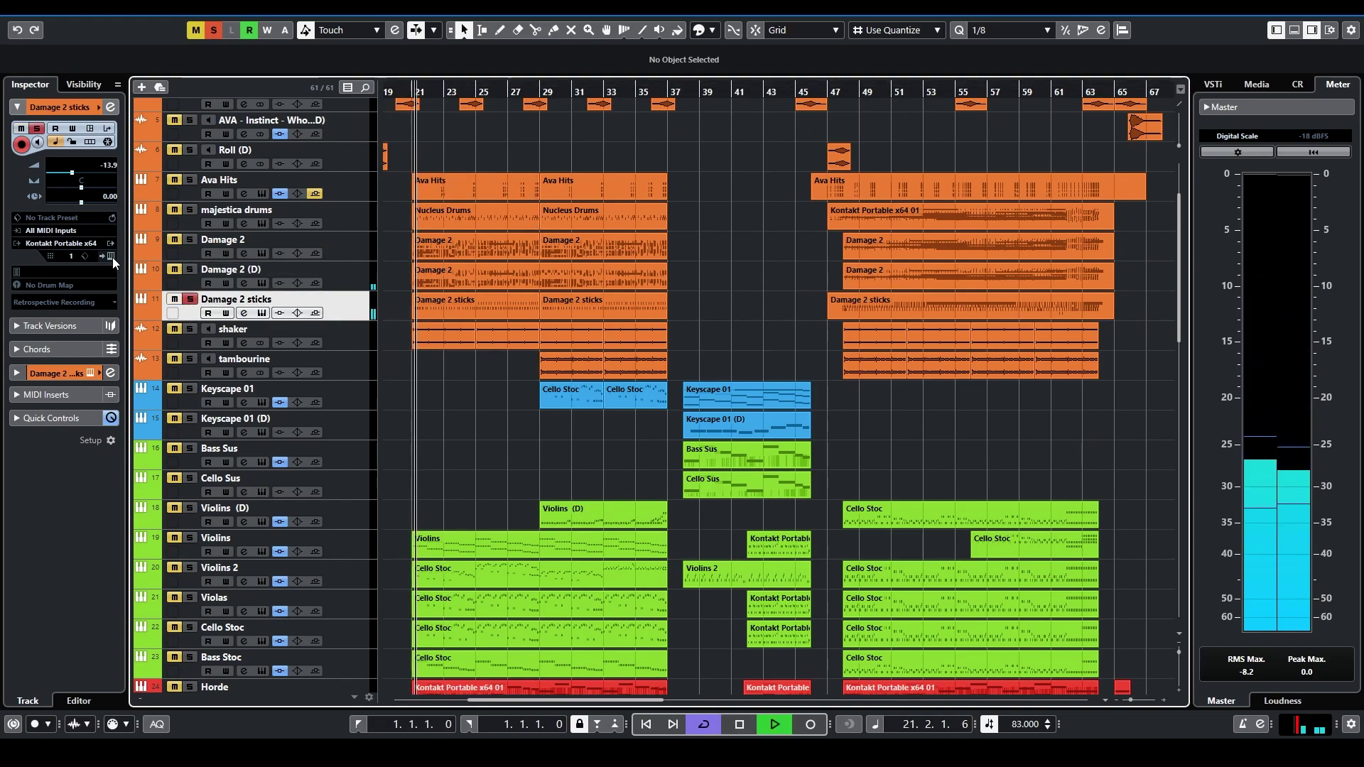
key(ctrl+e)
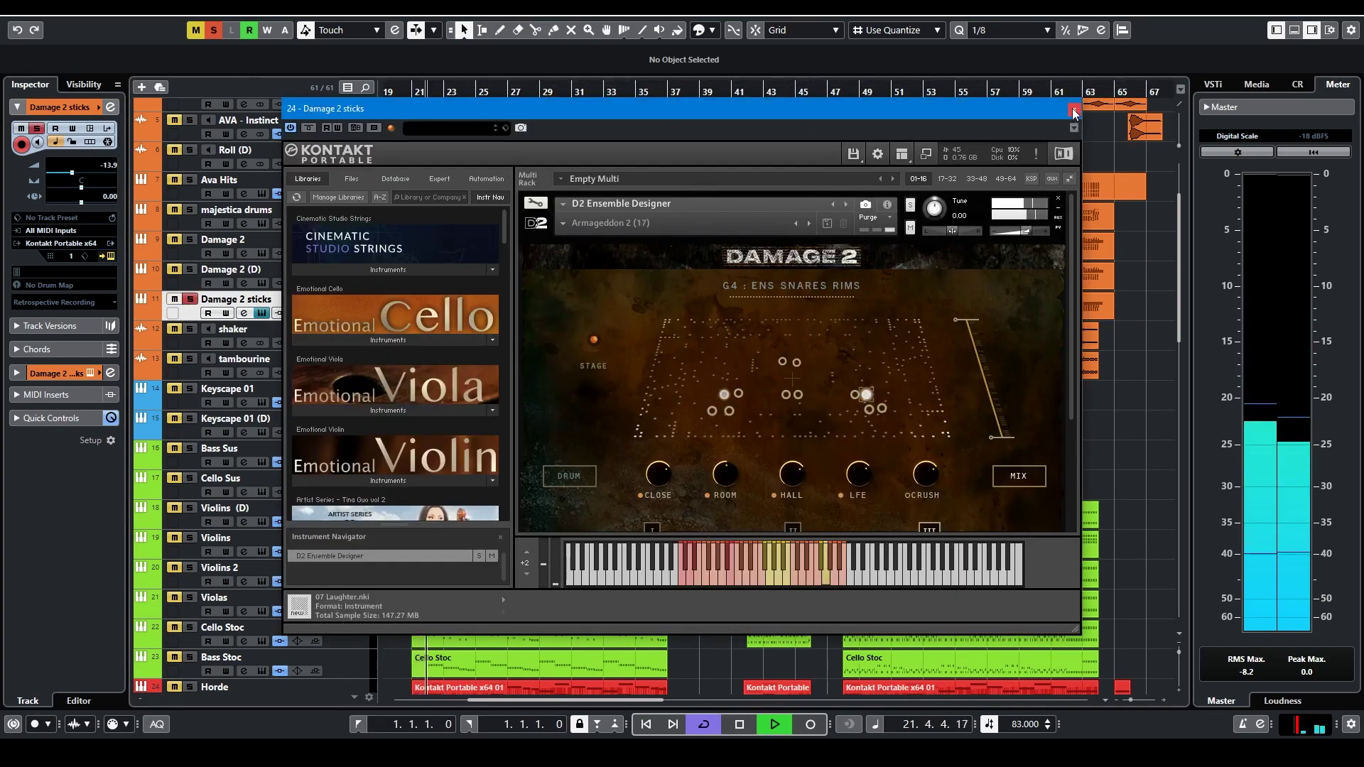
click(1073, 113)
key(space)
Switch the solo from Damage 2 sticks to the shaker track and play its loop
click(190, 329)
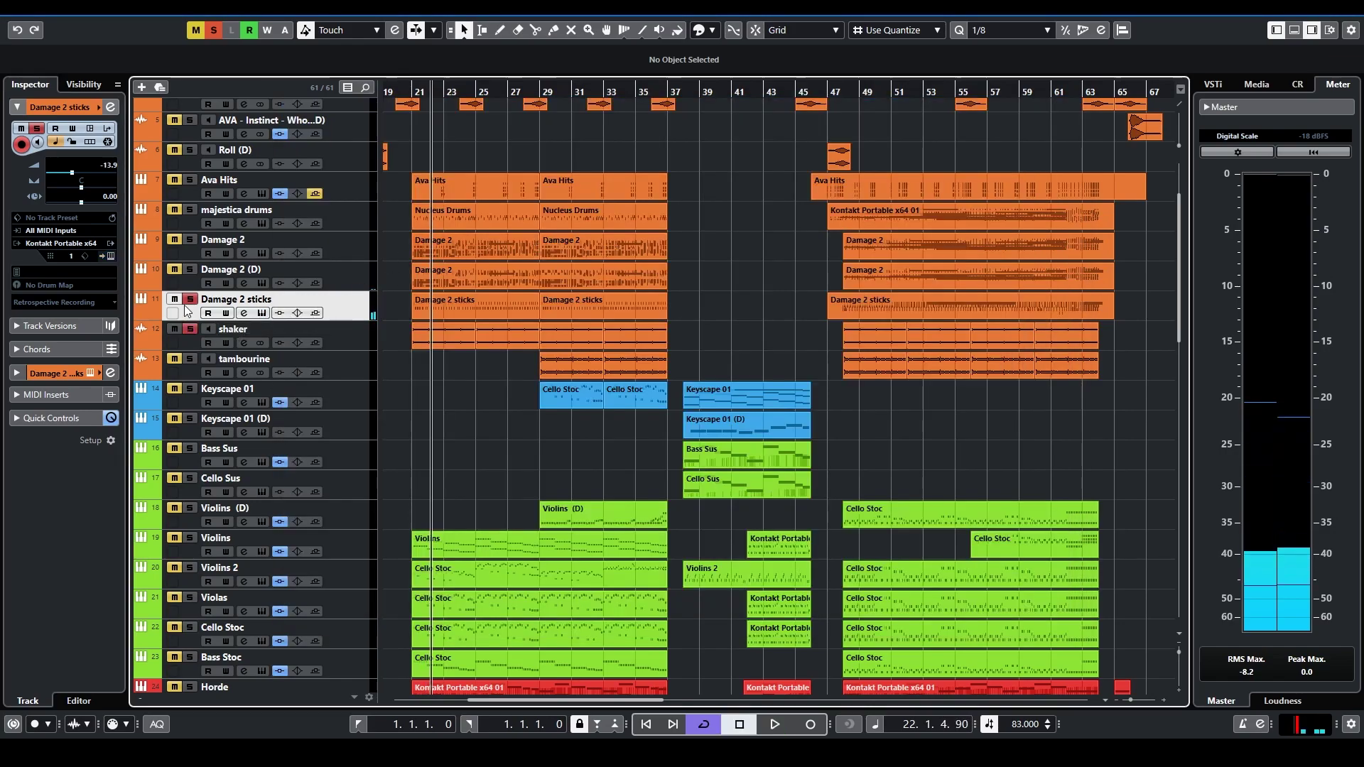
click(190, 300)
click(360, 344)
key(space)
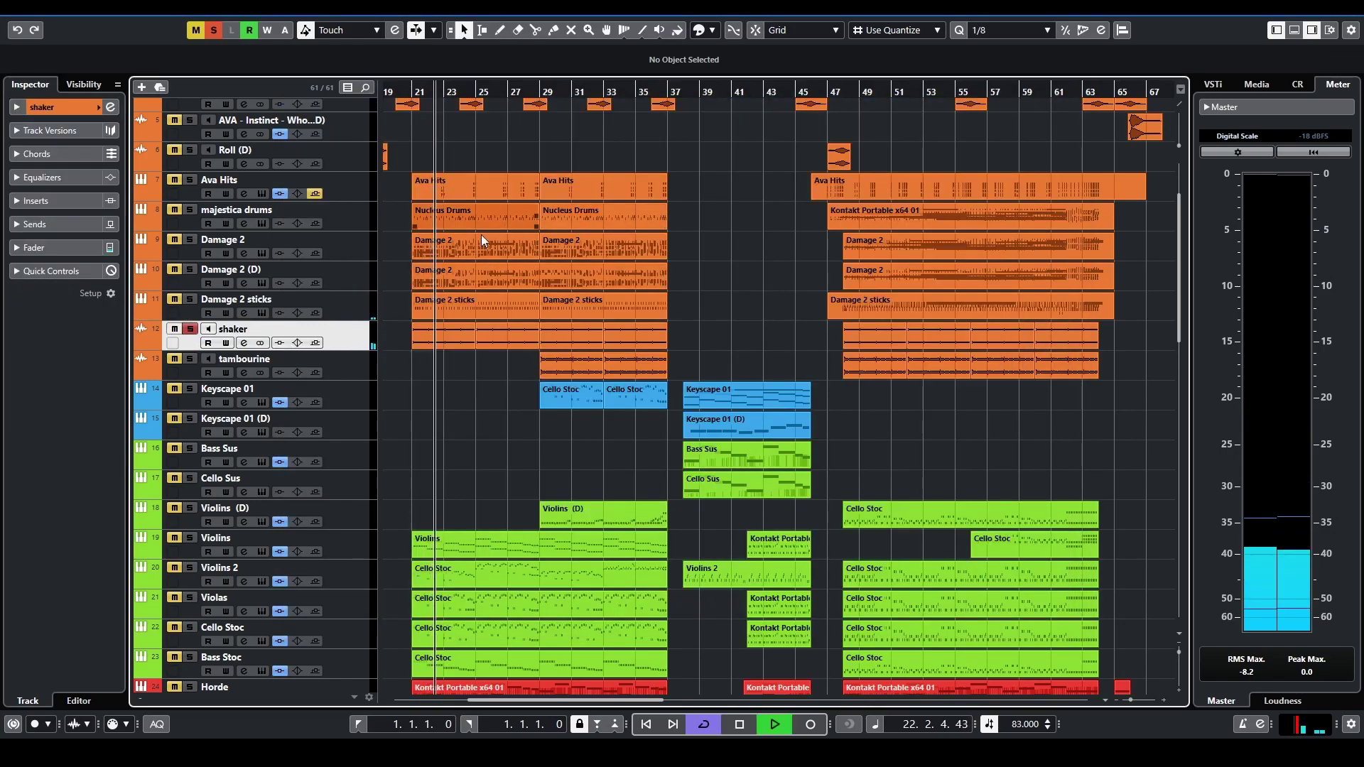
Switch the solo from shaker to tambourine, play its loop from bar 29, stop playback, and clear the solo
click(189, 358)
key(space)
click(190, 329)
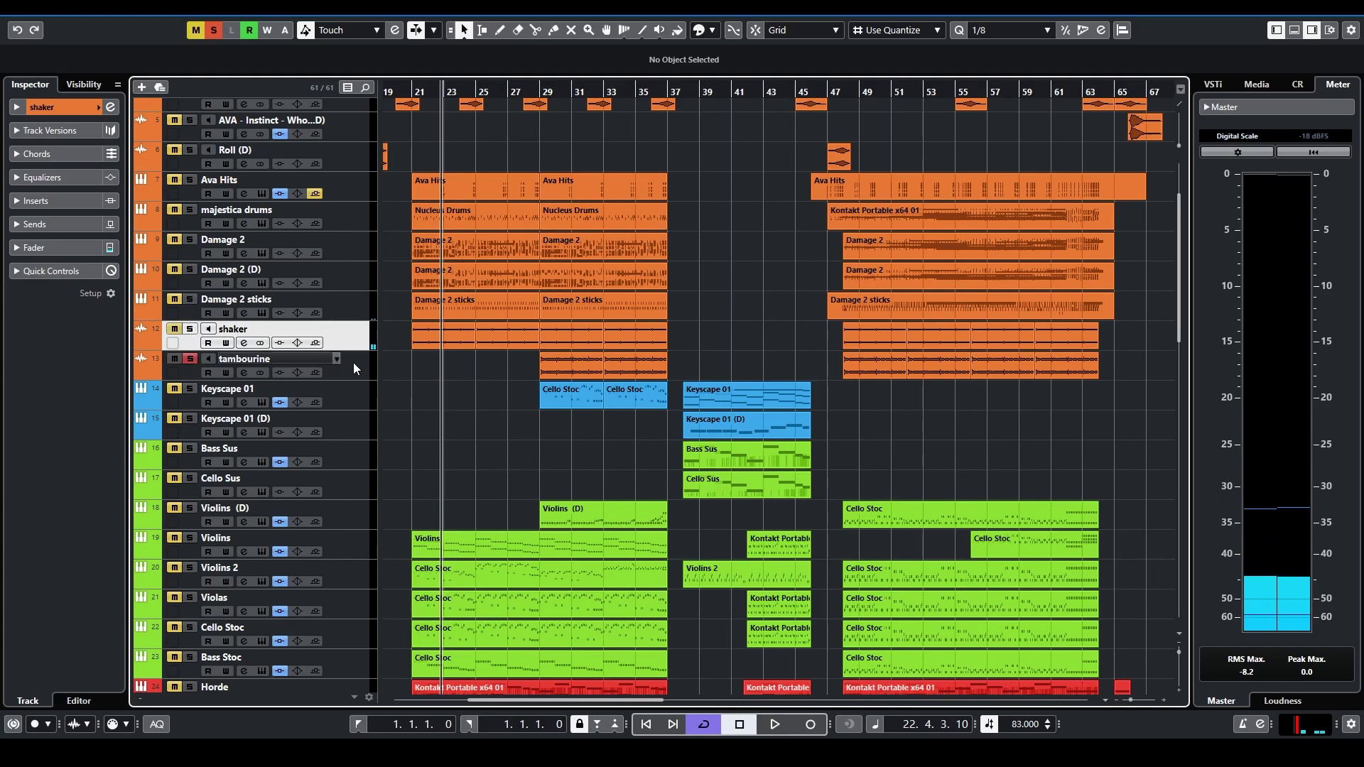
click(343, 362)
click(540, 91)
key(space)
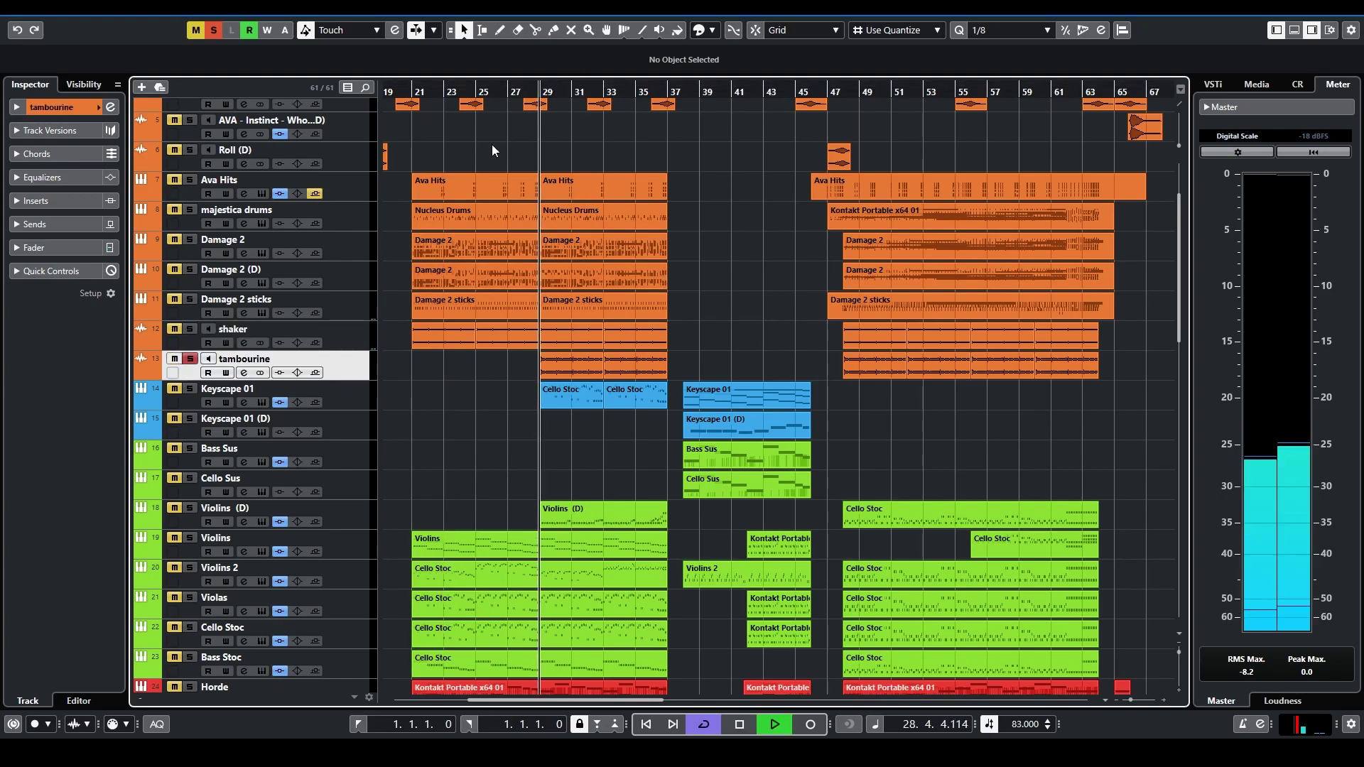
key(space)
click(189, 359)
Solo the Keyscape 01 track and play its piano part from bar 3
drag(459, 91, 701, 80)
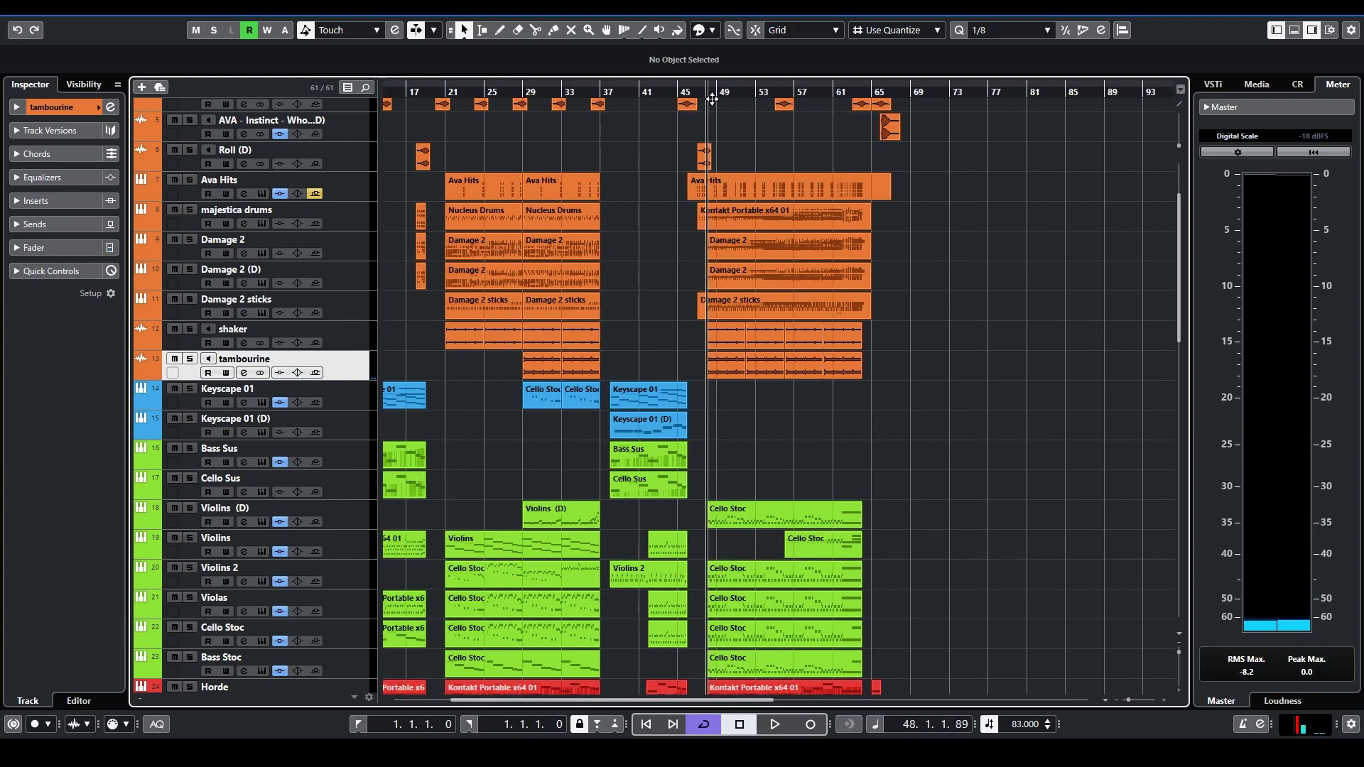
scroll(455, 221, up, 4)
scroll(723, 219, down, 5)
scroll(719, 221, down, 3)
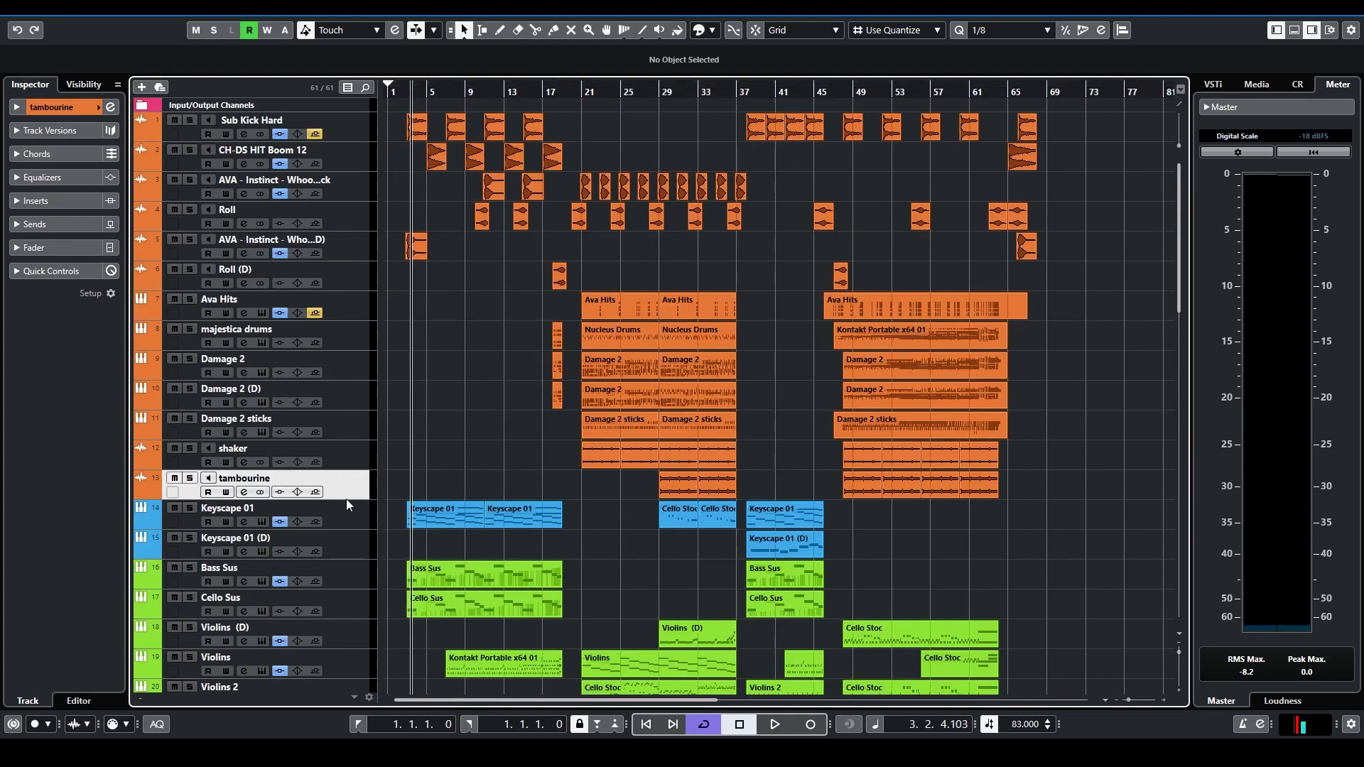
click(341, 523)
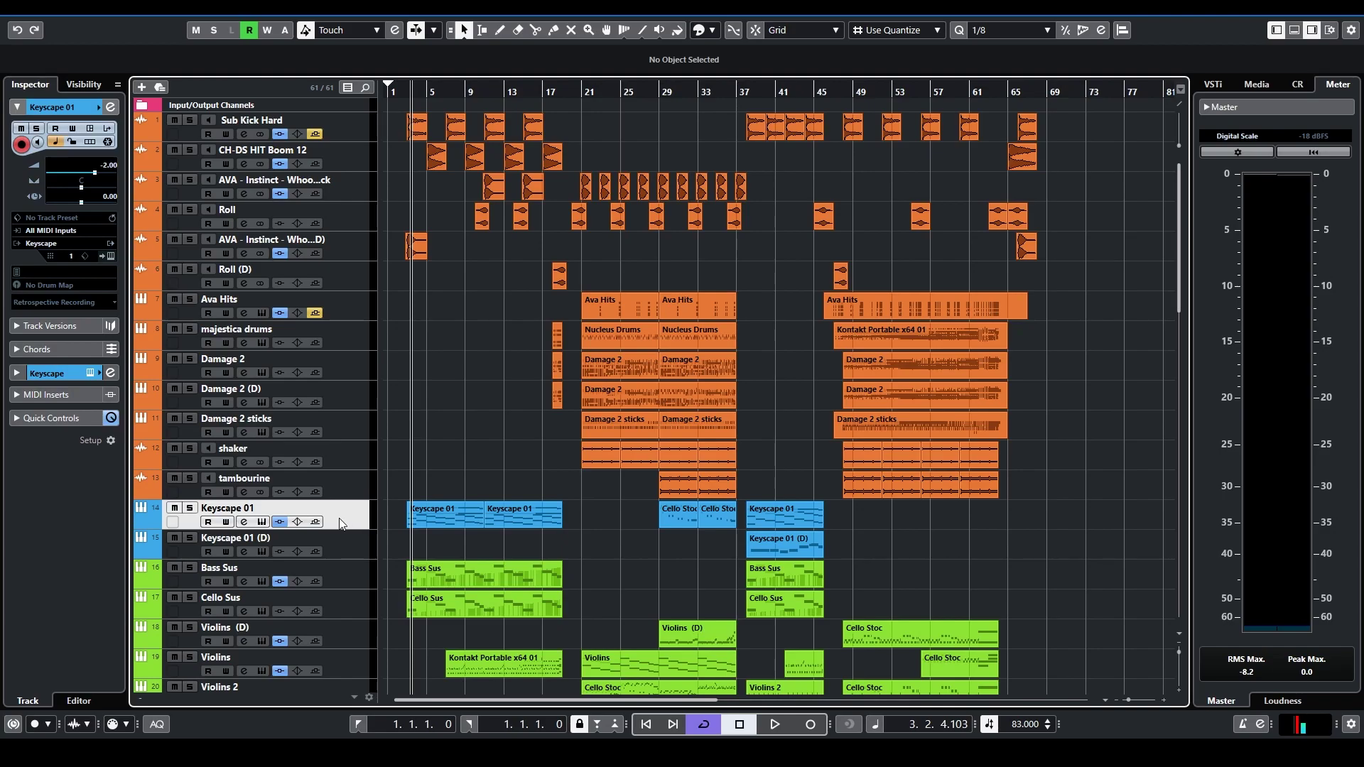
click(190, 509)
scroll(419, 427, down, 3)
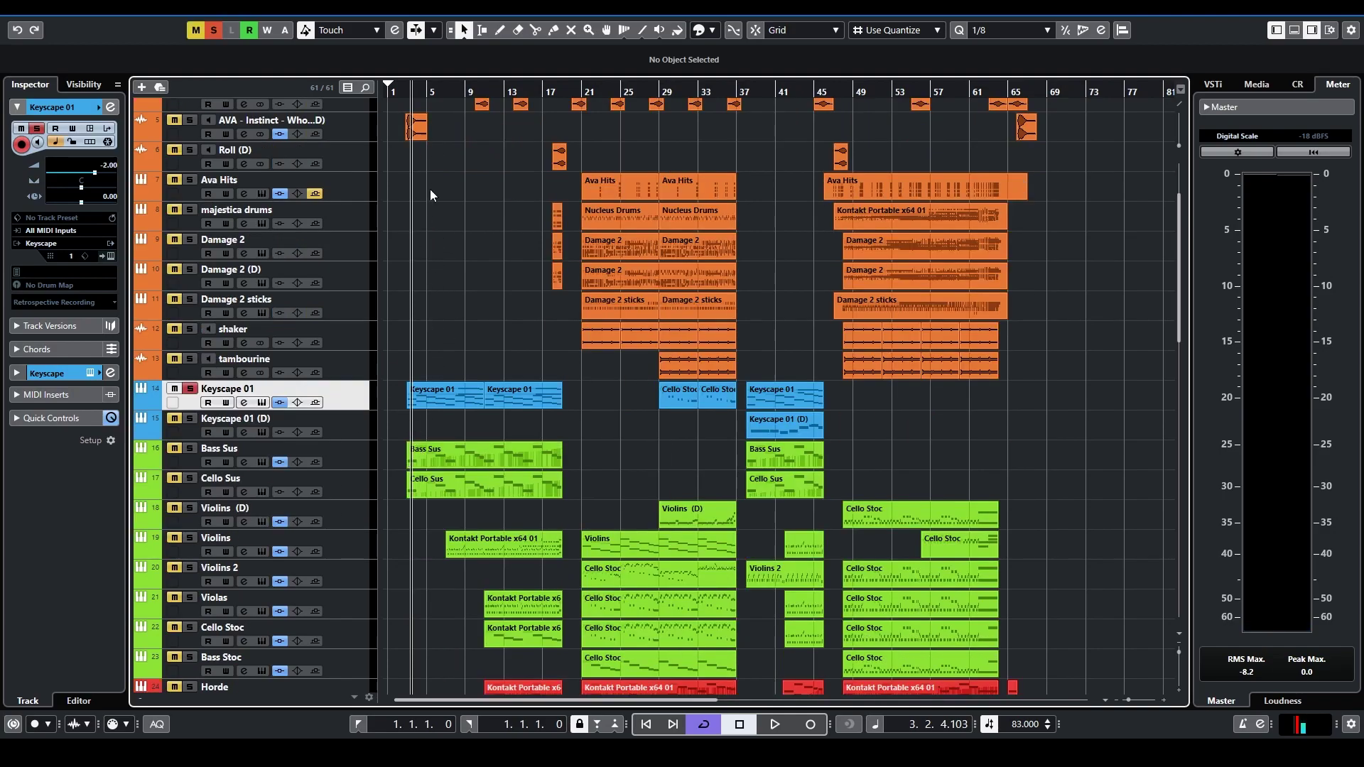
scroll(414, 106, up, 3)
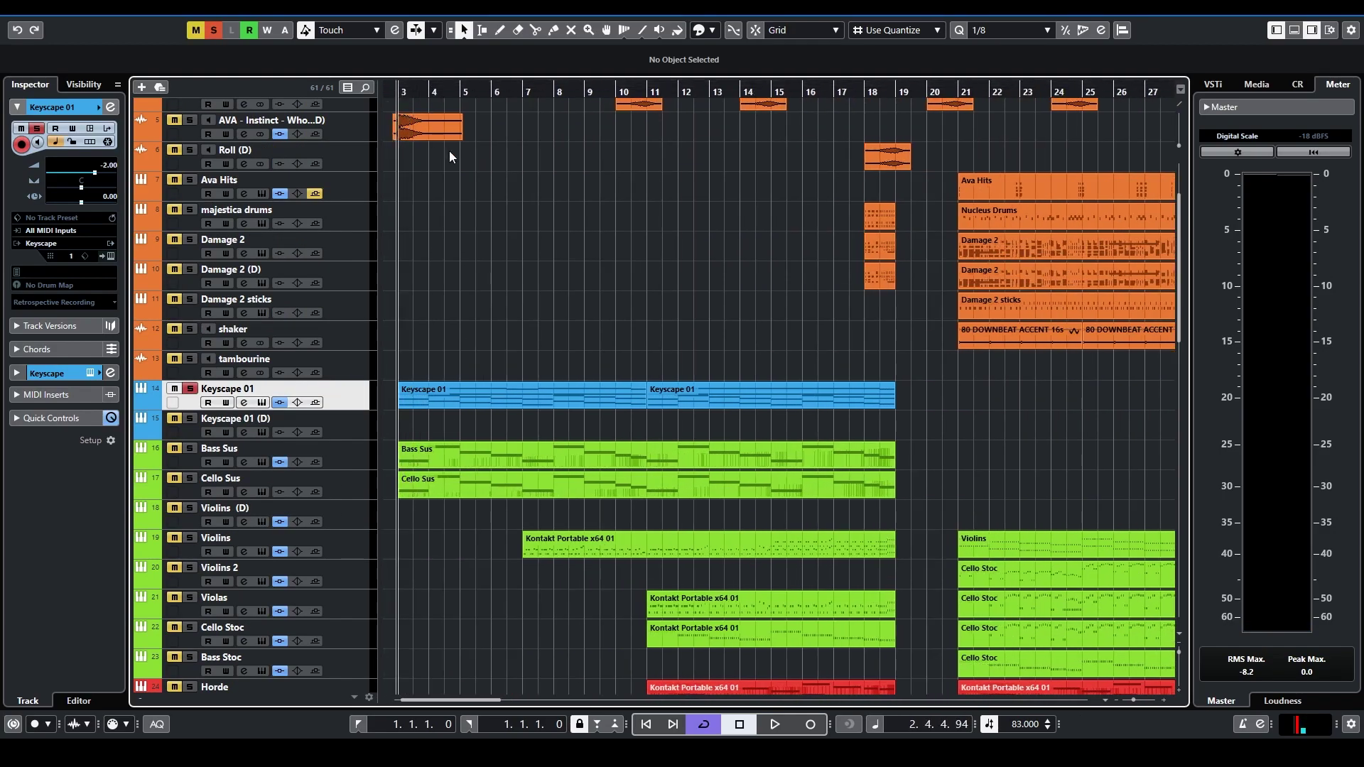
scroll(435, 282, up, 3)
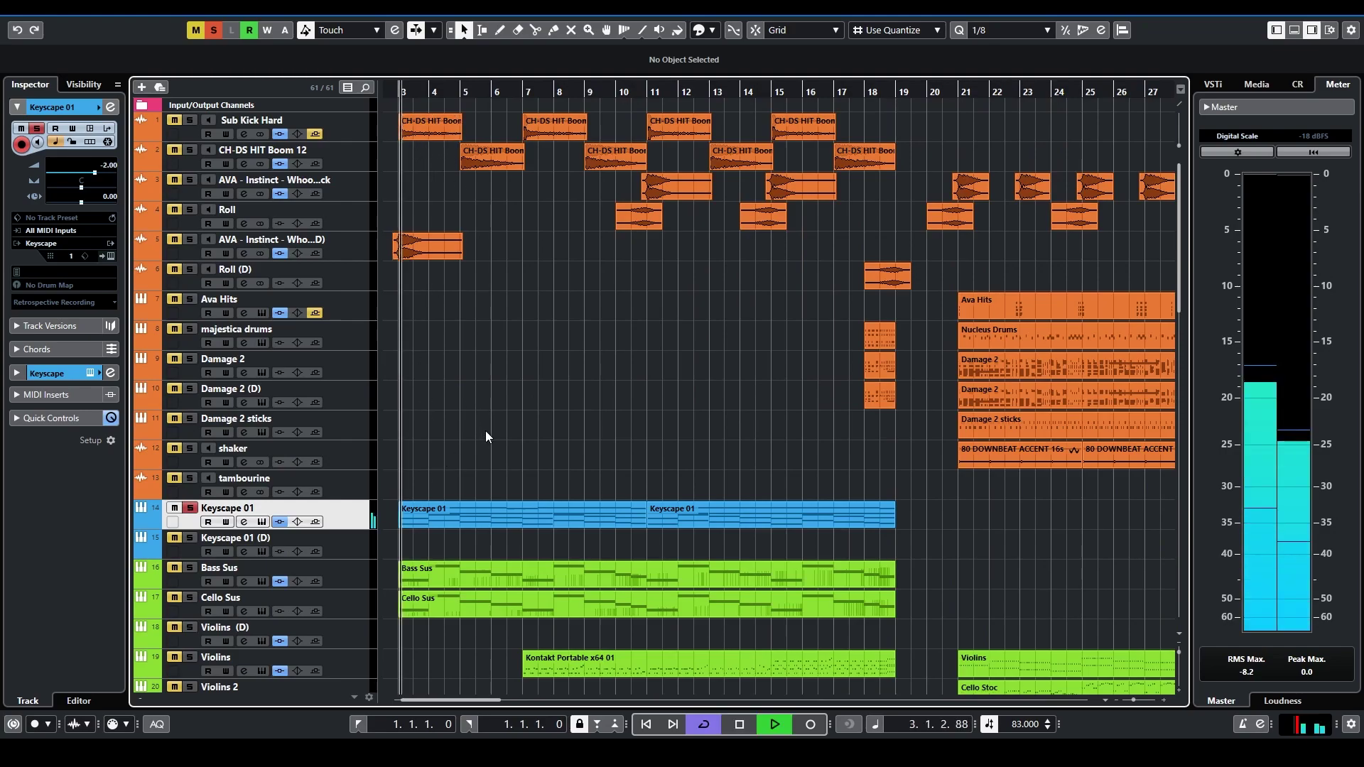
Stop the Keyscape 01 part, view its LA Custom C7 - Dark Score patch in Keyscape, and clear the solo
click(466, 519)
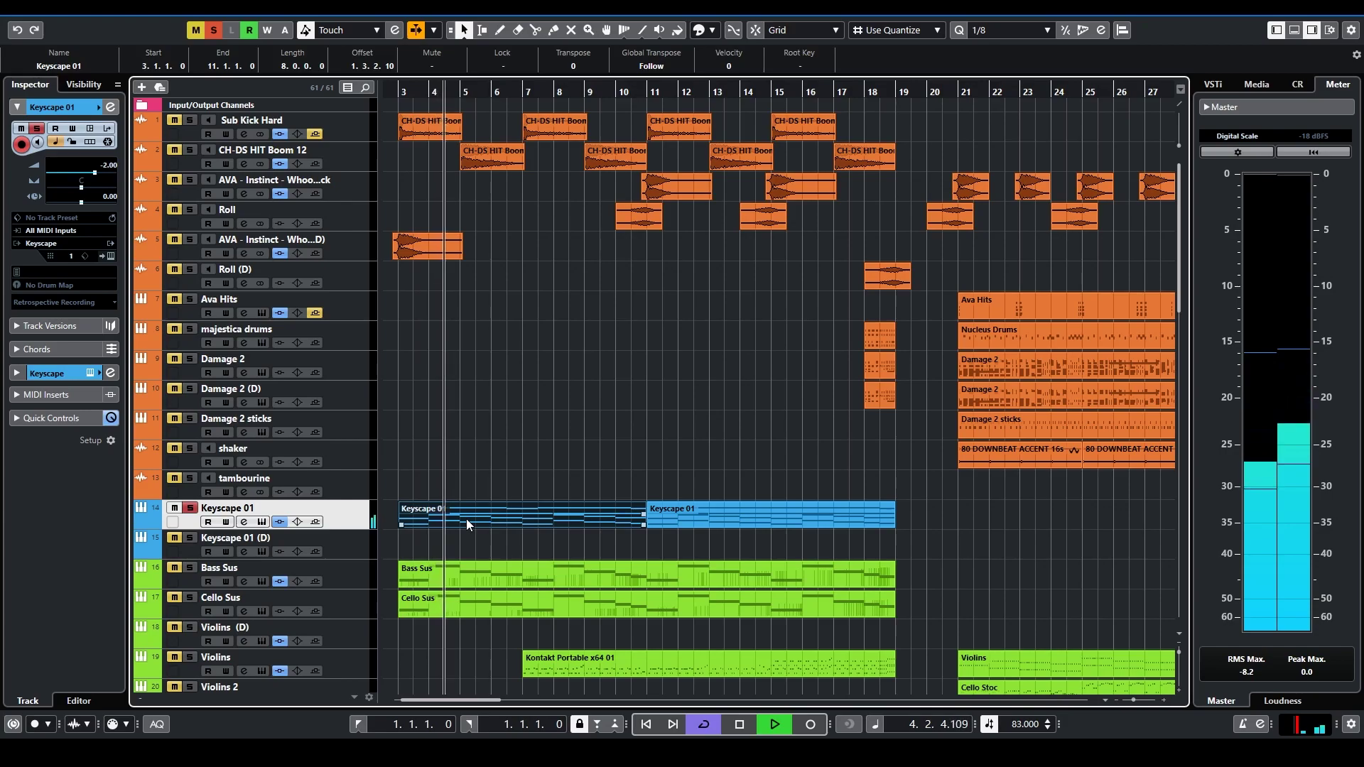
key(space)
click(110, 256)
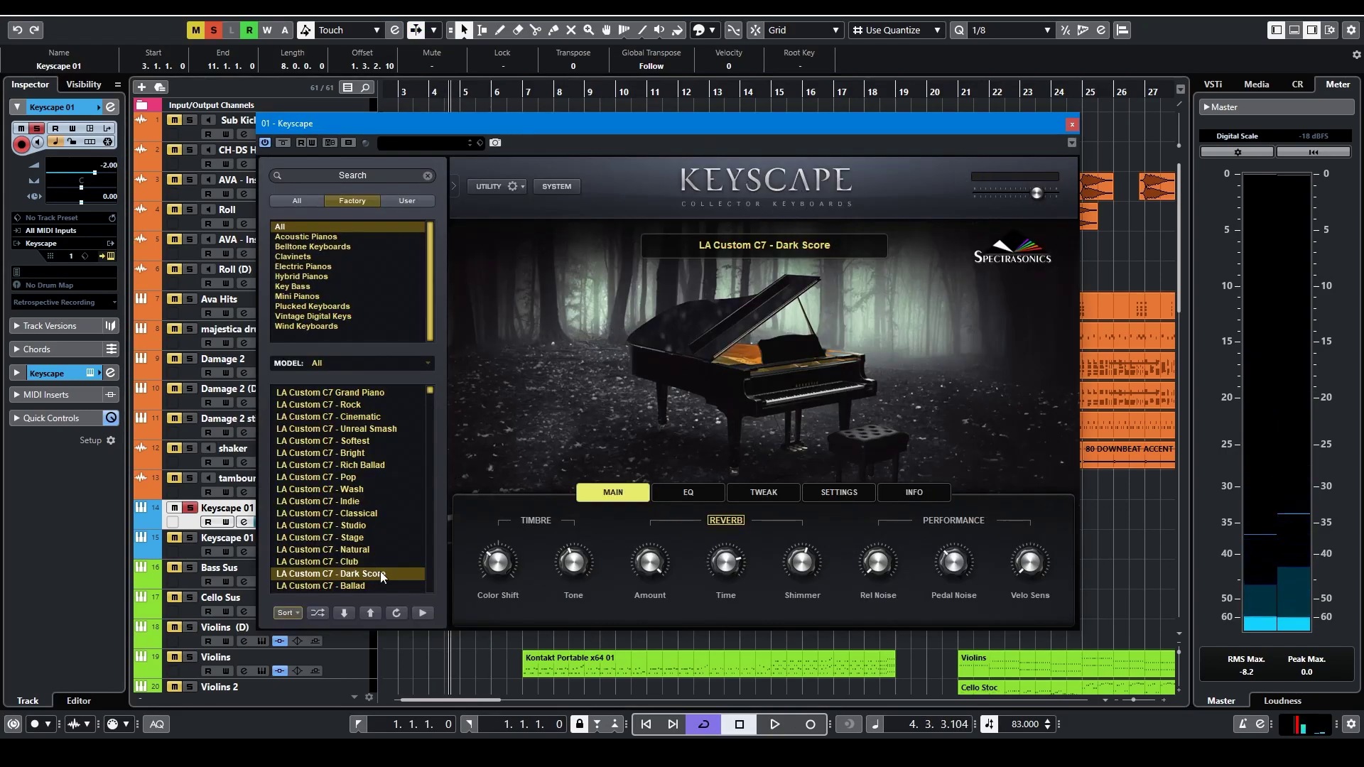
click(1072, 126)
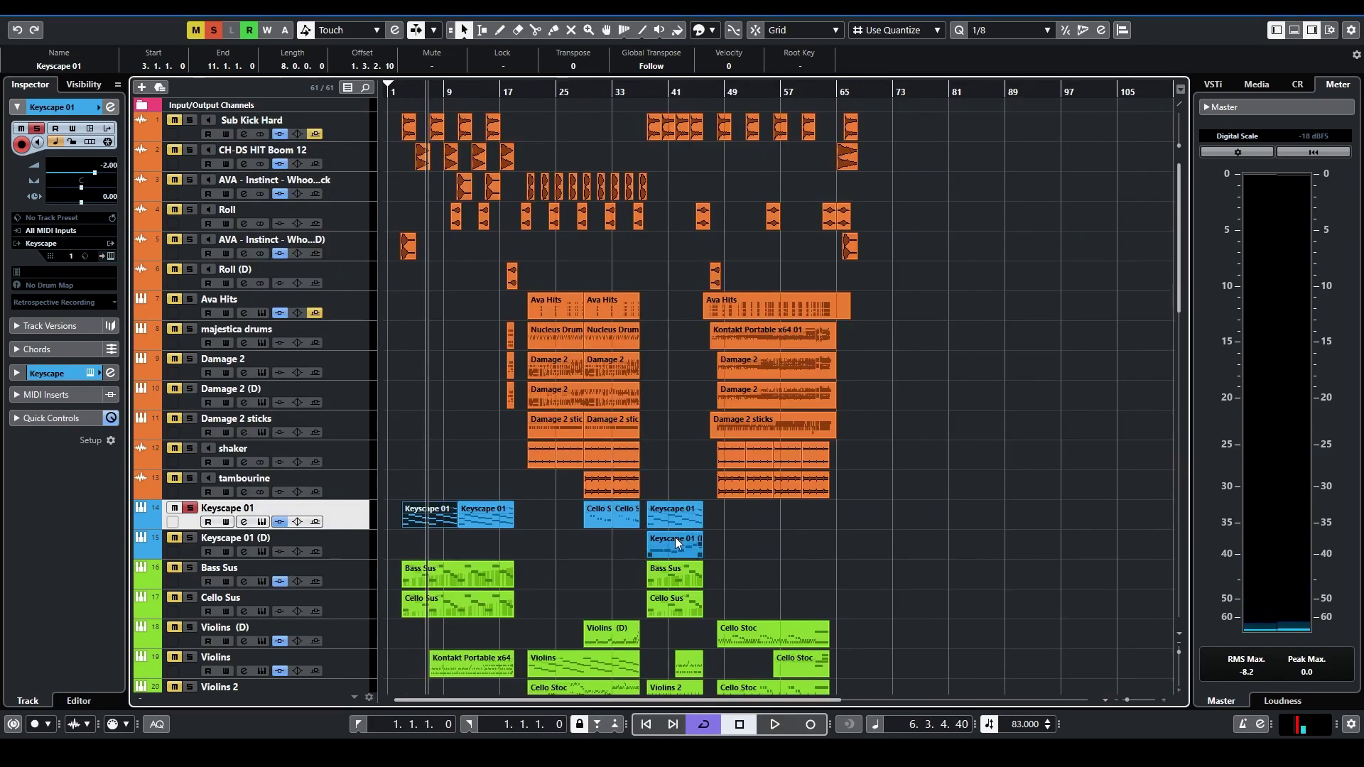
click(191, 509)
Solo Bass Sus, play it from bar 3 while viewing its Areia double basses instrument in Kontakt, and stop playback
click(347, 573)
scroll(352, 523, down, 4)
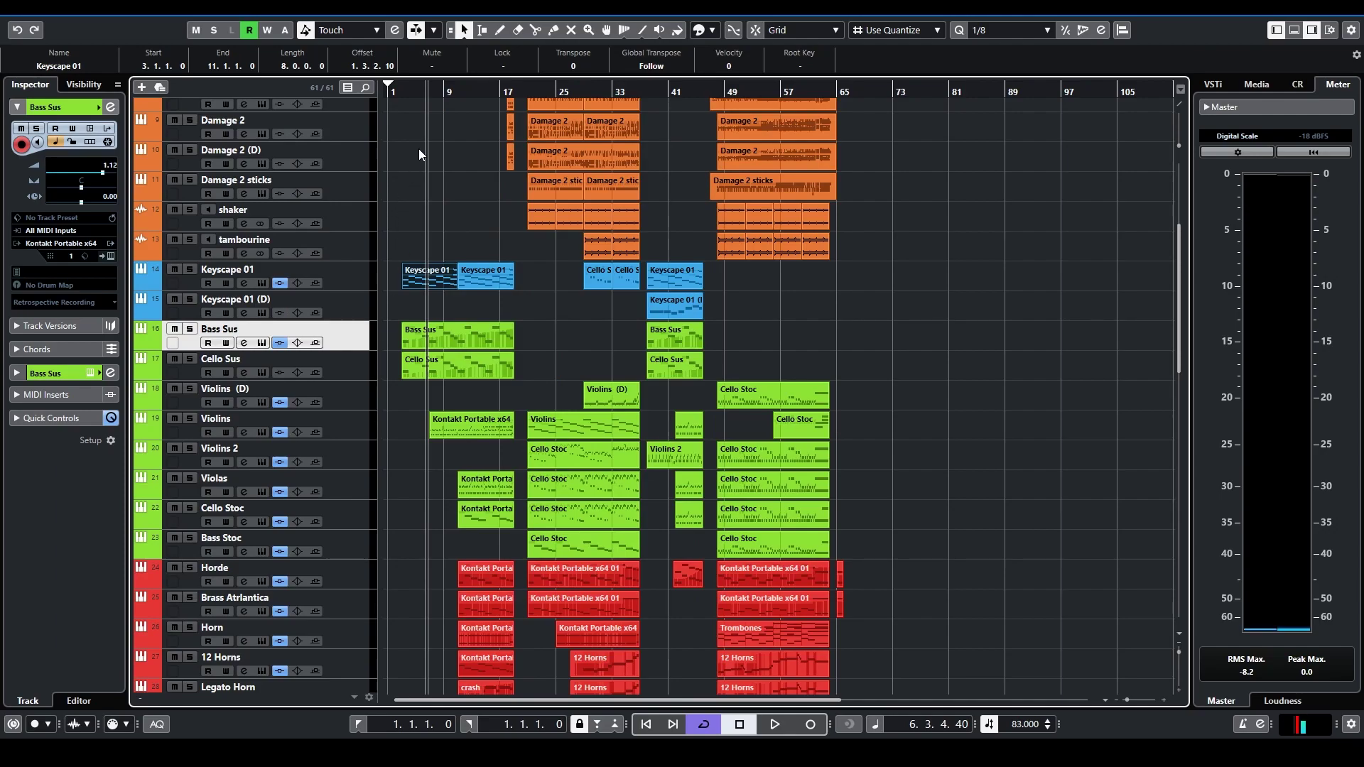
key(h)
click(190, 329)
key(space)
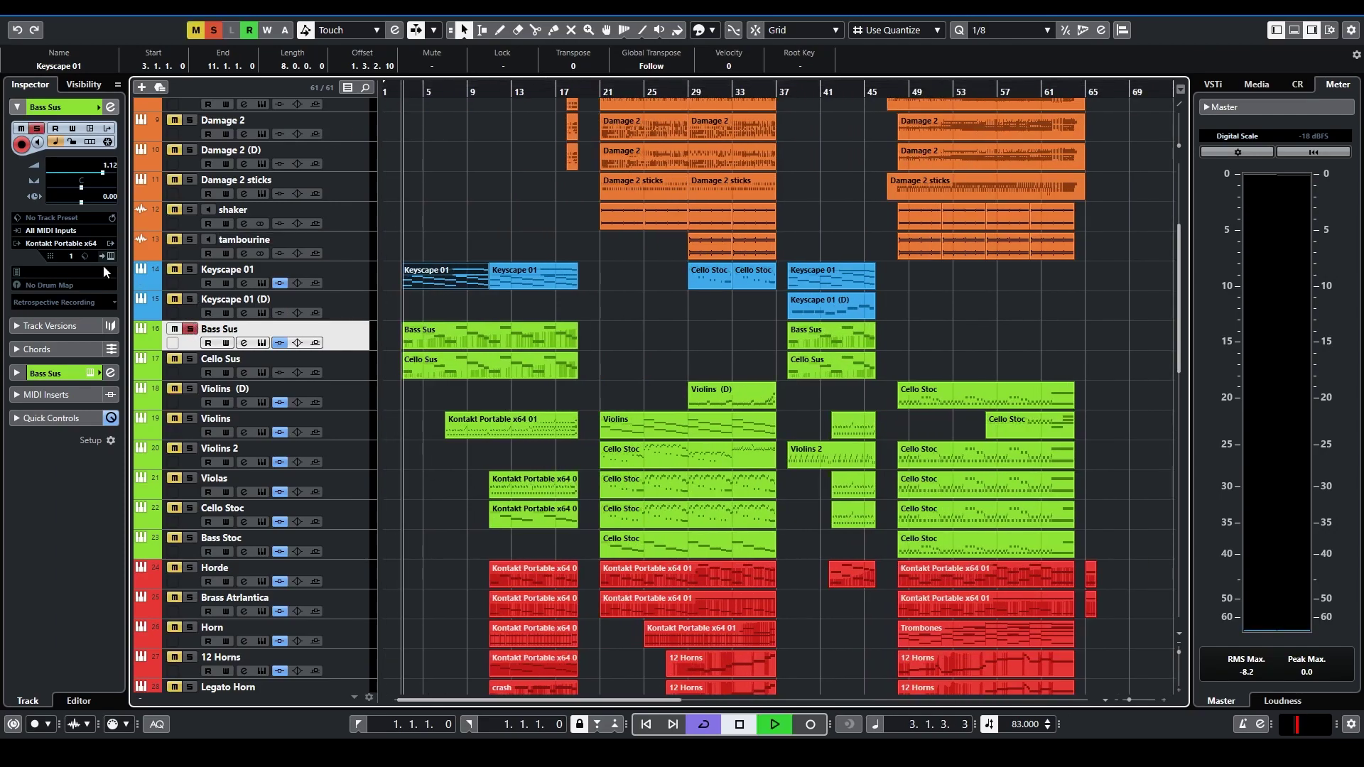
click(111, 256)
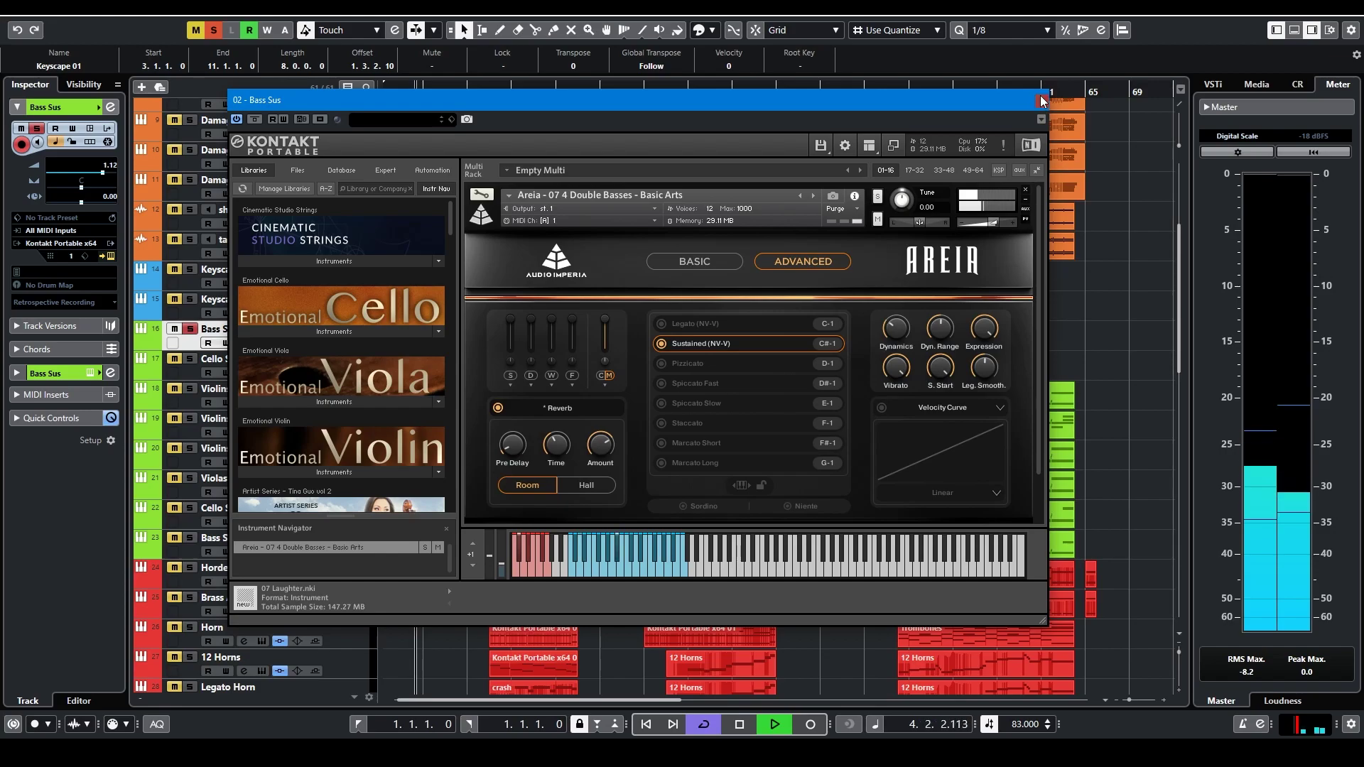
click(1043, 101)
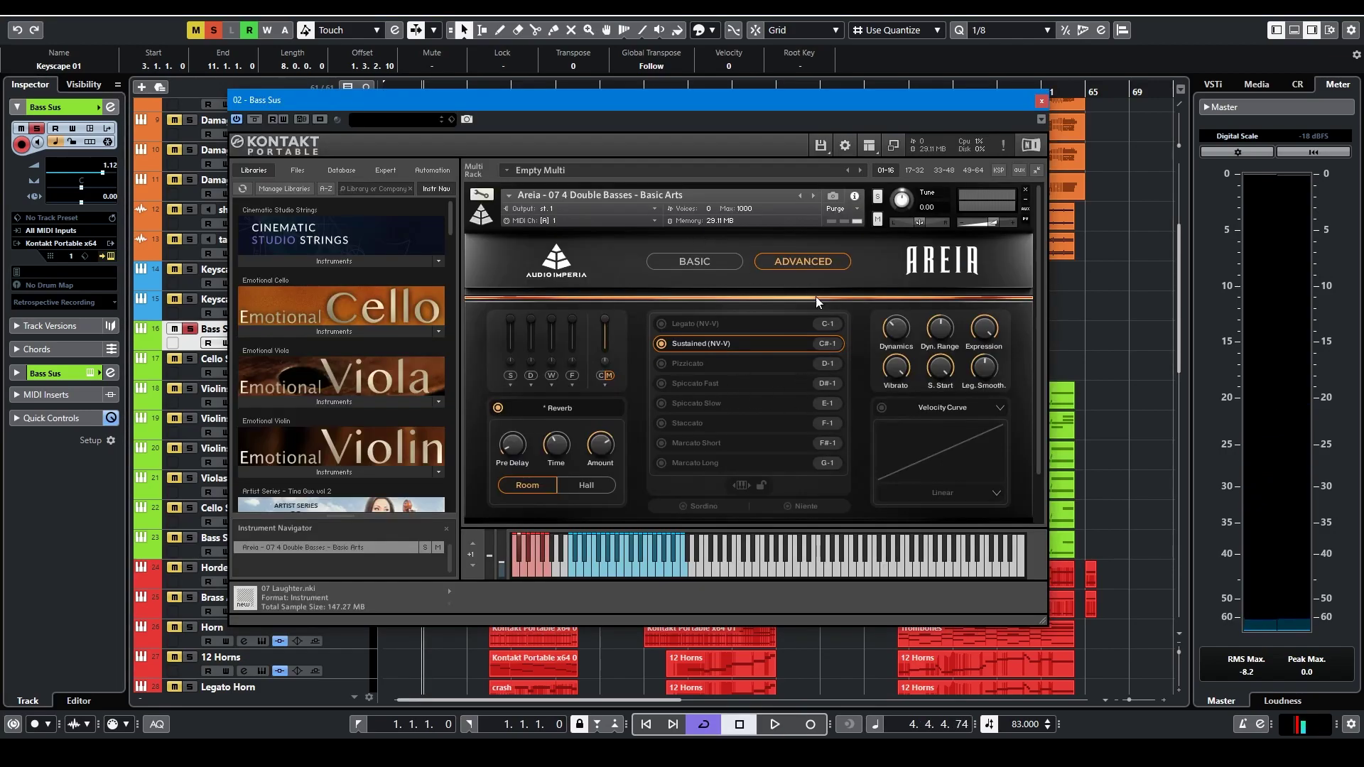
Load the Legato (NV-V) articulation in the Areia double basses, unload it again, and close the instrument
click(668, 326)
click(659, 326)
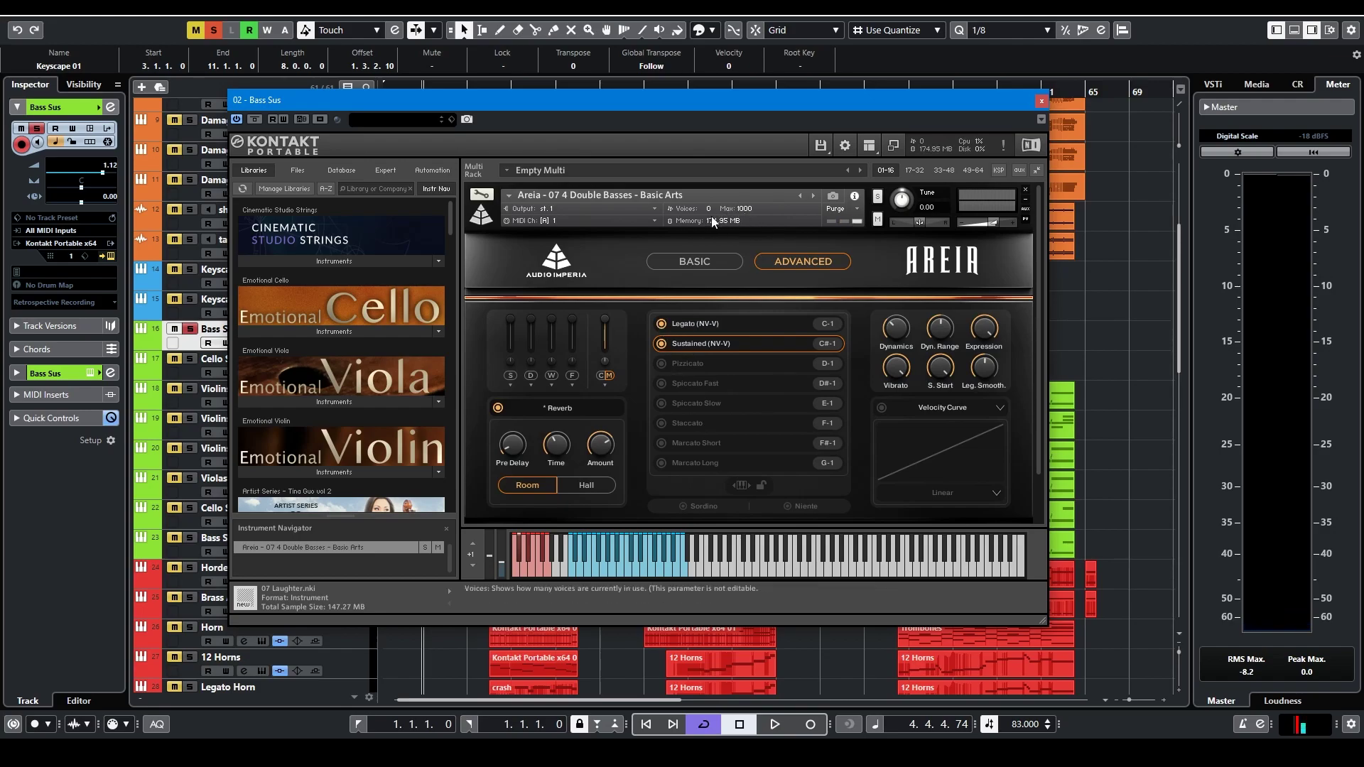
click(661, 325)
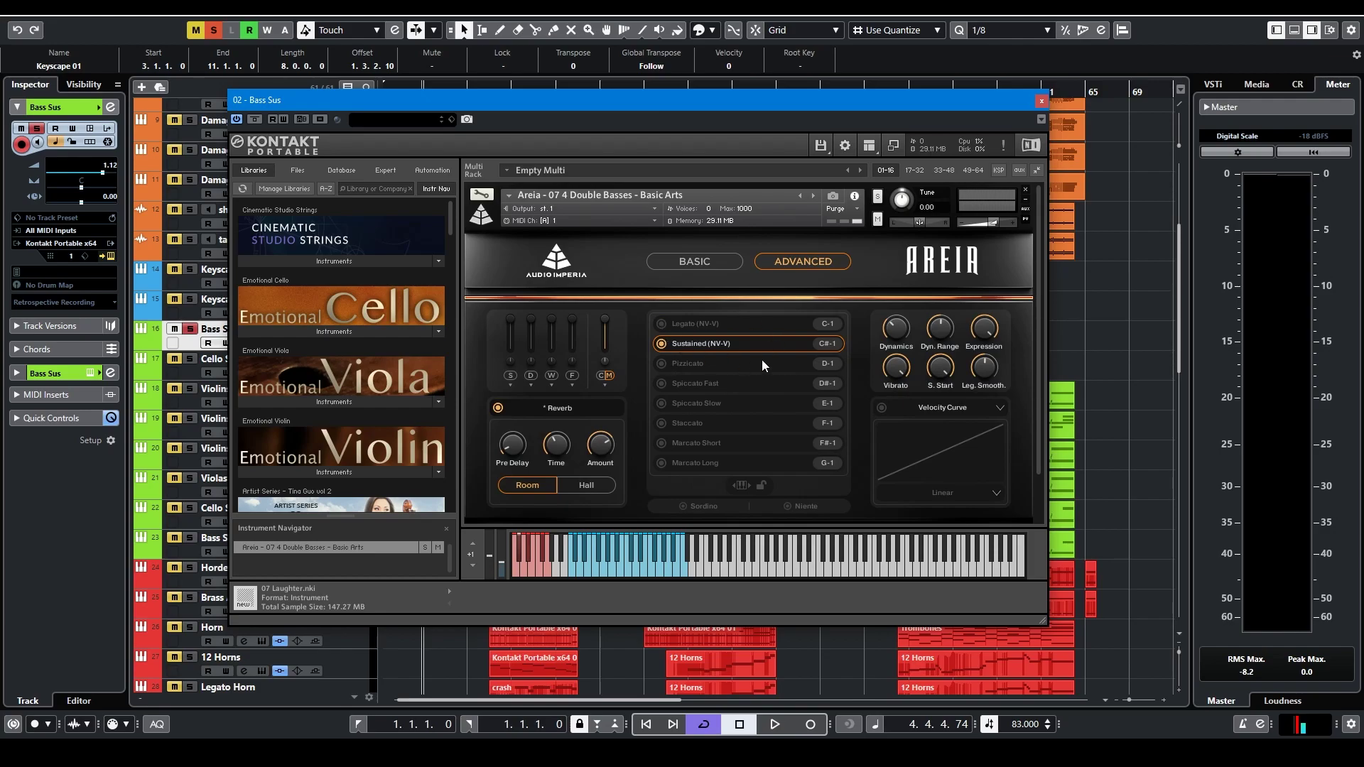
click(1042, 101)
Switch the solo from Bass Sus to Cello Sus, play it from bar 3, and view its Areia celli instrument in Kontakt
click(191, 360)
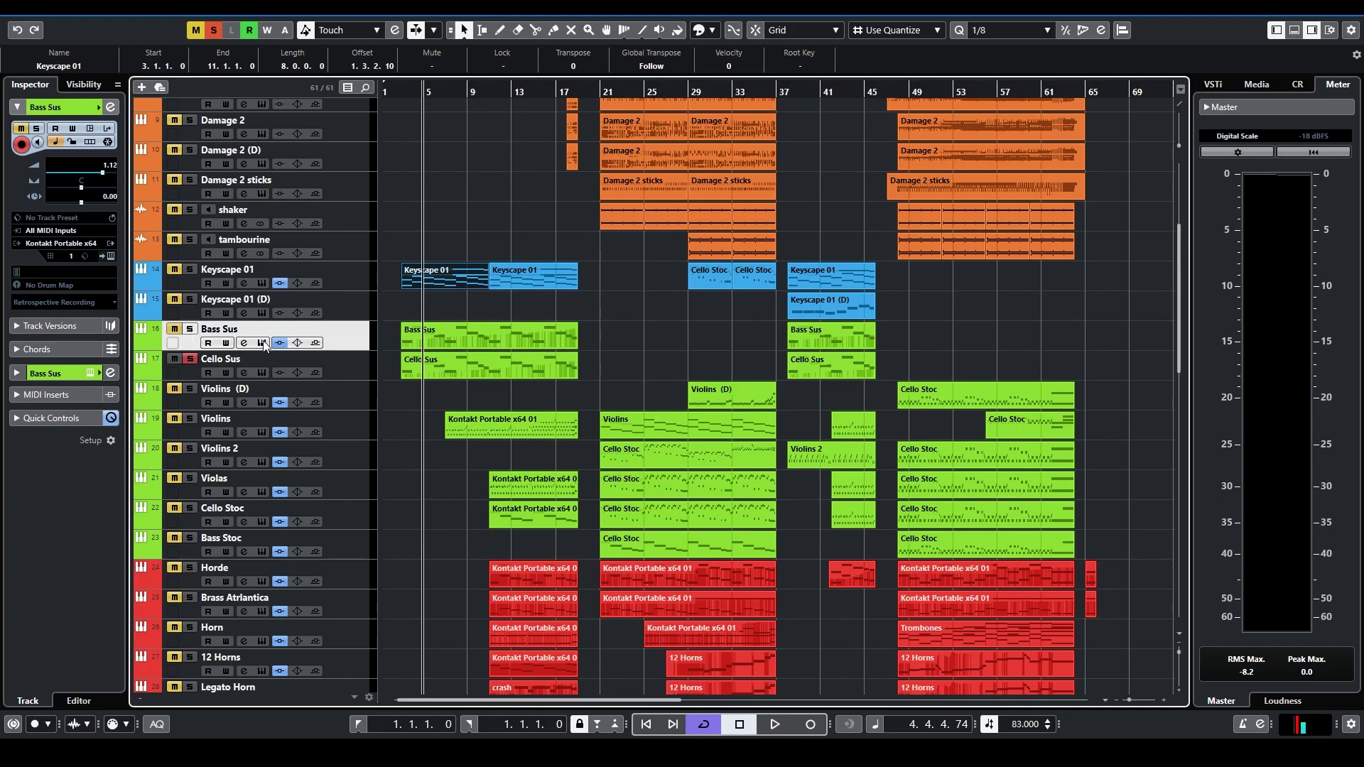
click(356, 366)
click(405, 125)
key(space)
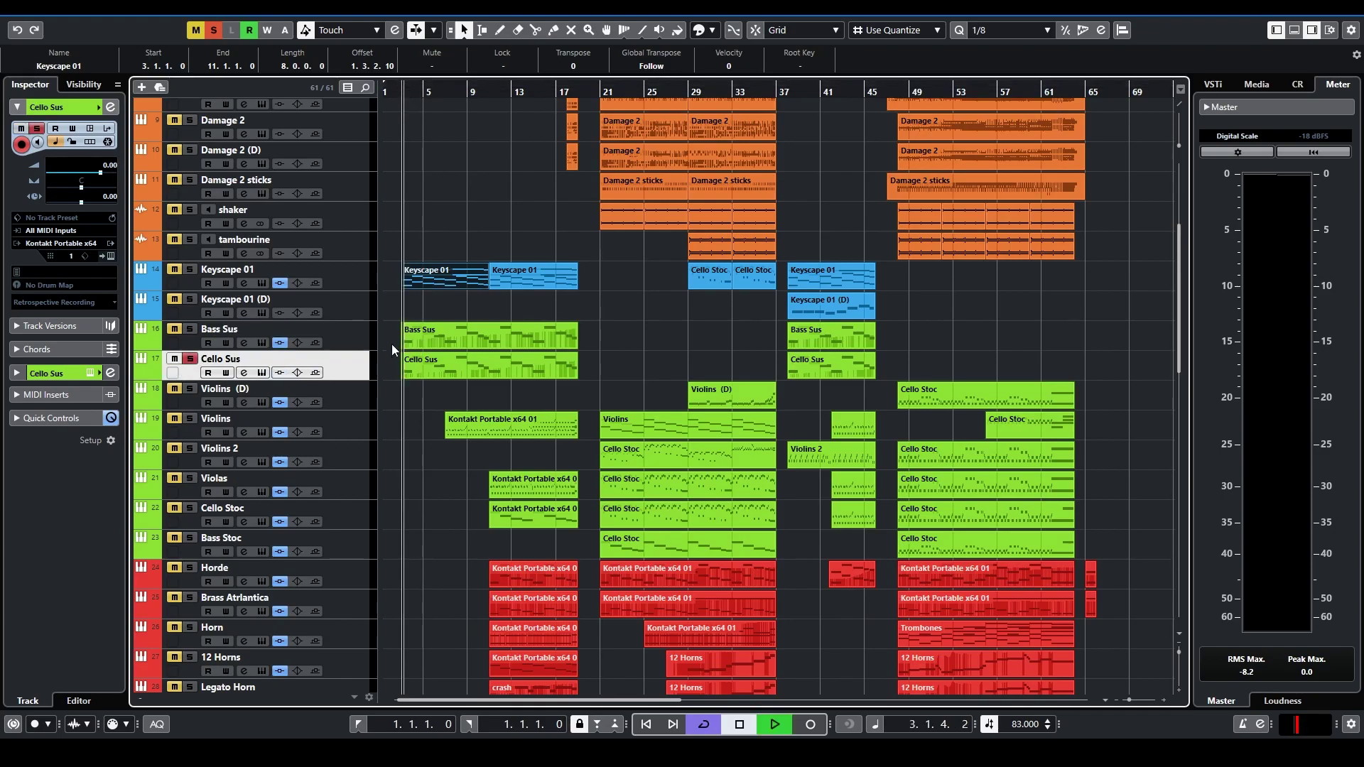
key(space)
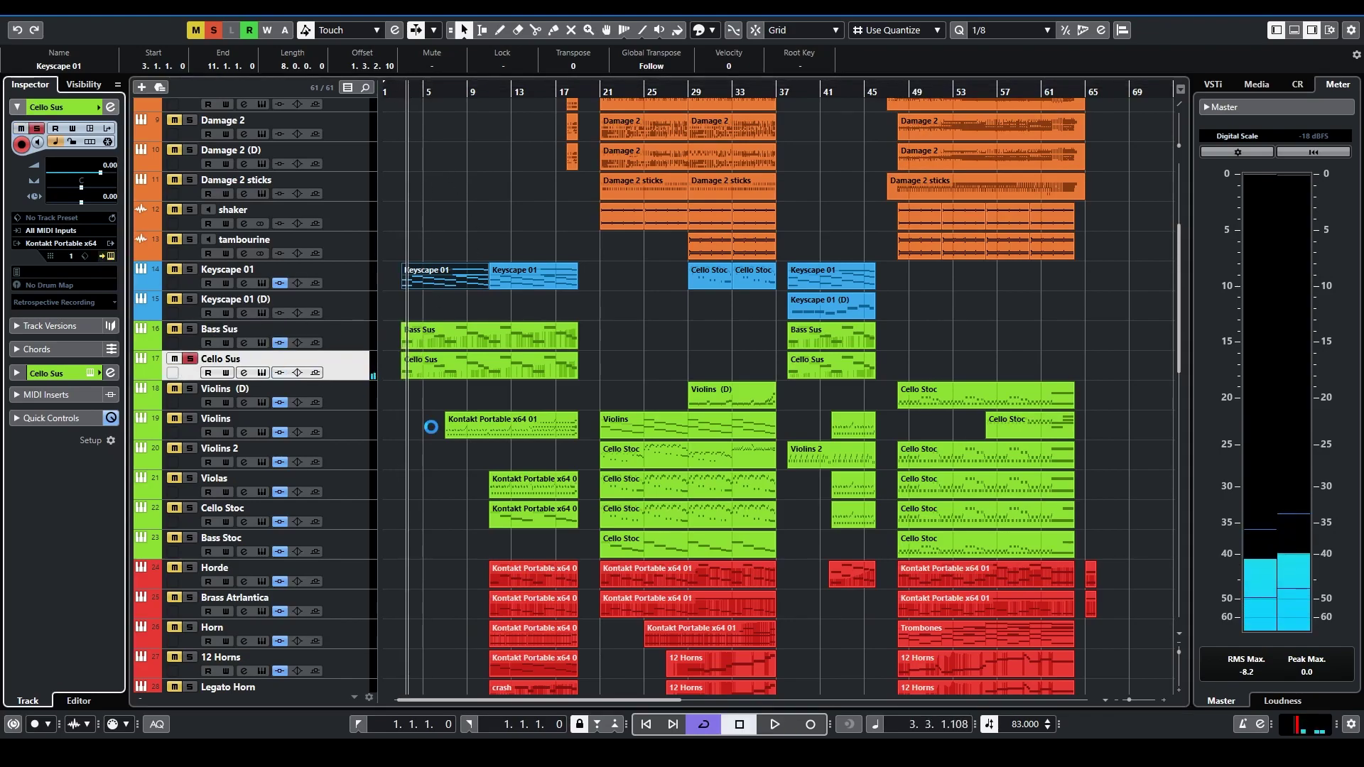
click(262, 373)
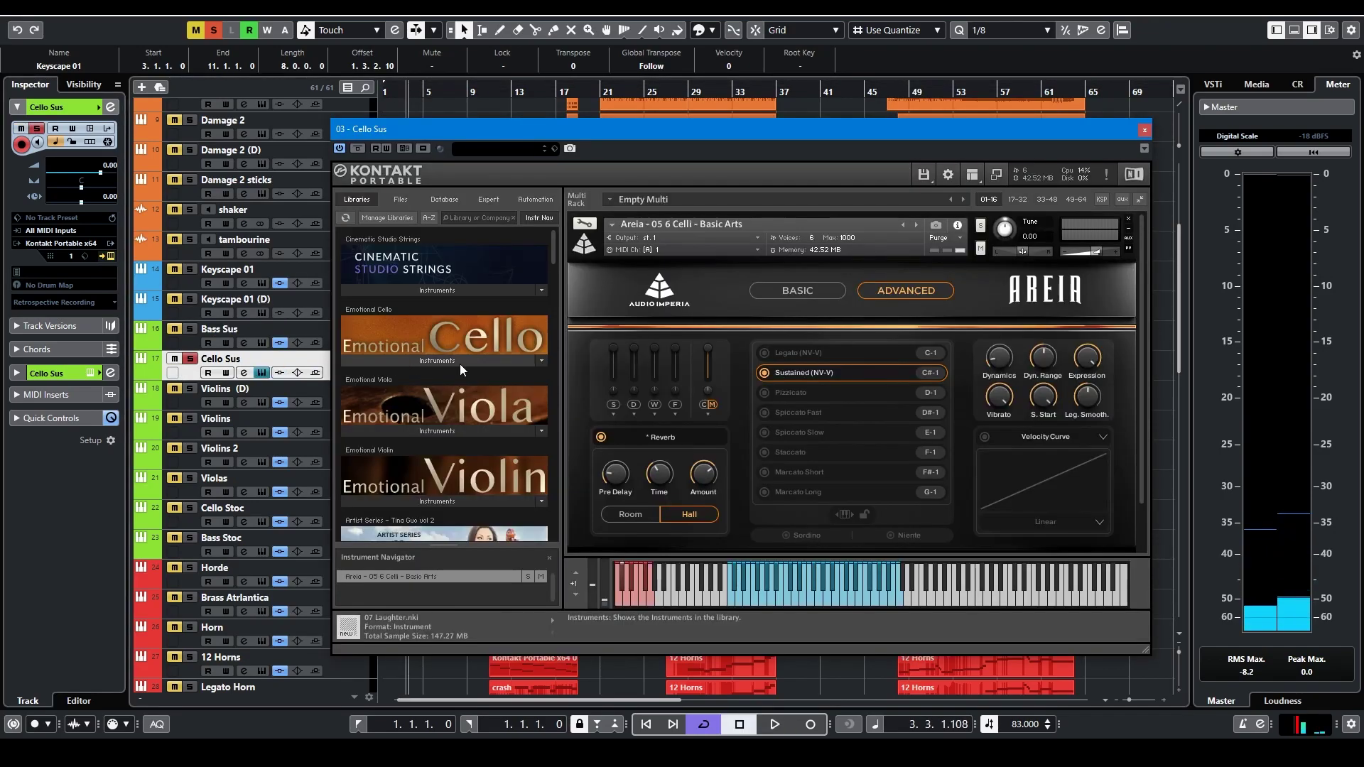
click(1144, 132)
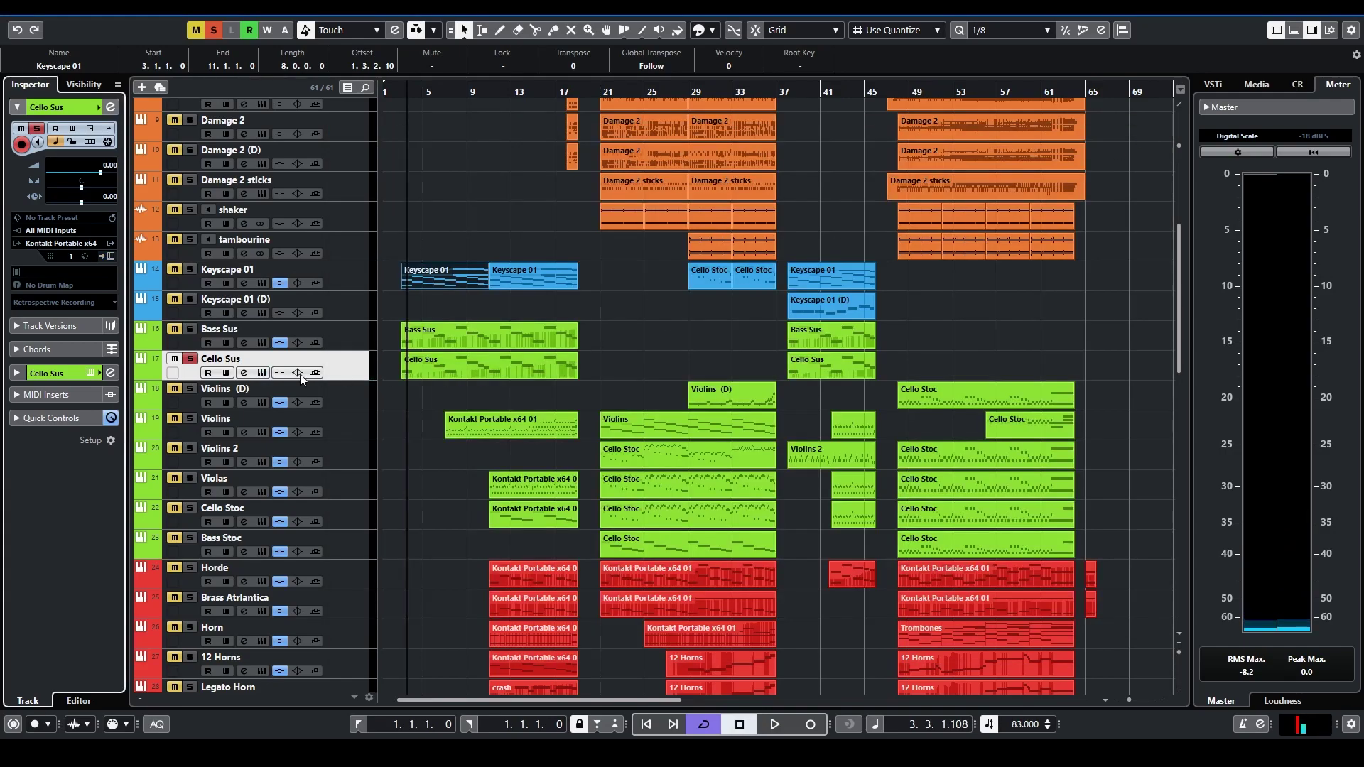
Switch the solo from Cello Sus to Violins (D), play it from bar 29, clear the solo, and view its Areia violins instrument
click(190, 360)
click(189, 389)
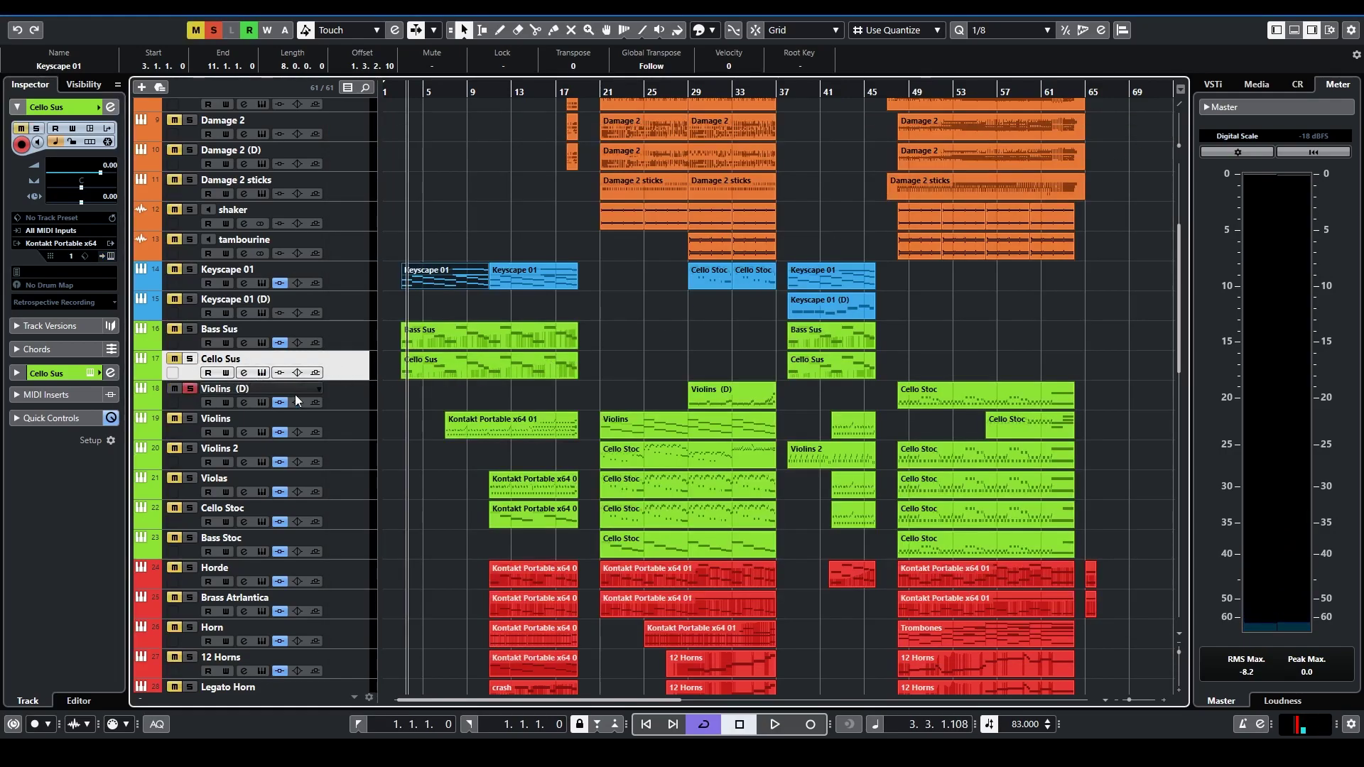
click(366, 401)
click(689, 92)
key(space)
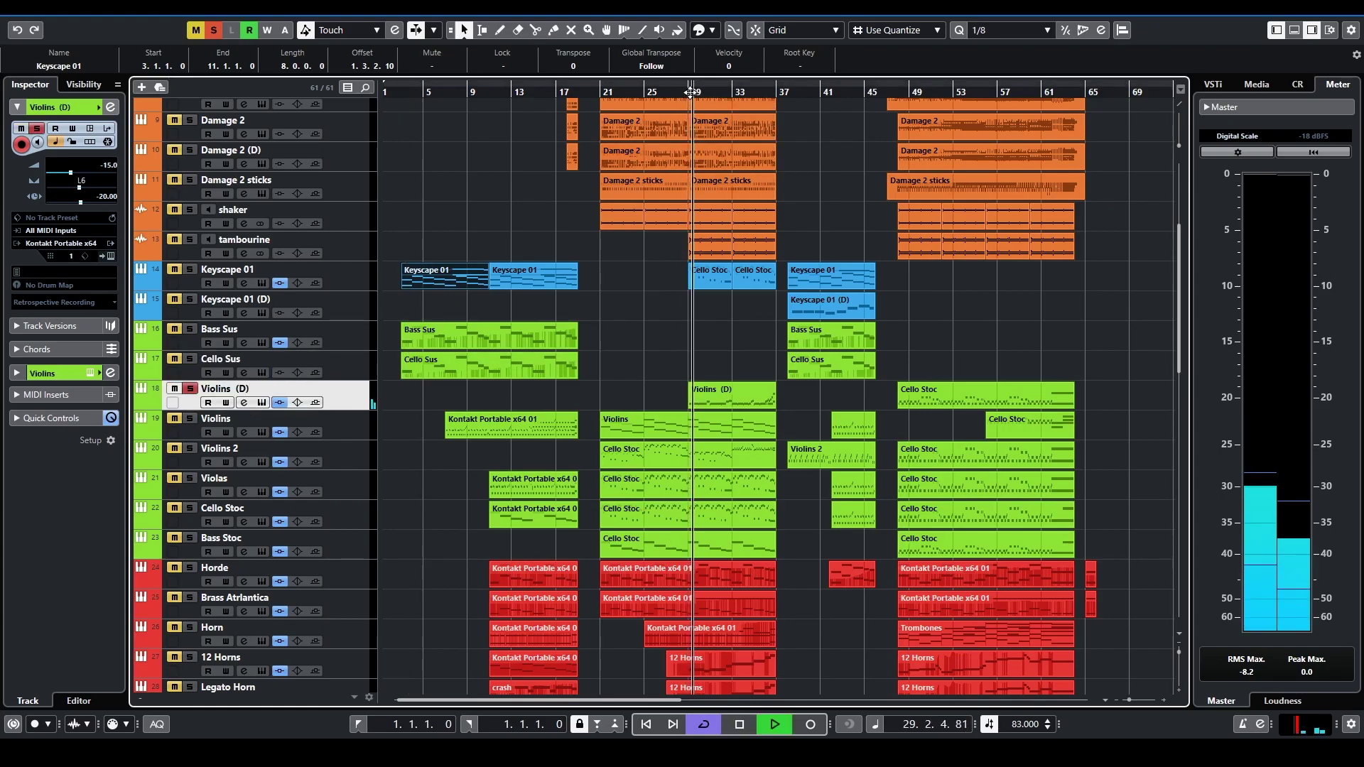
key(space)
click(190, 389)
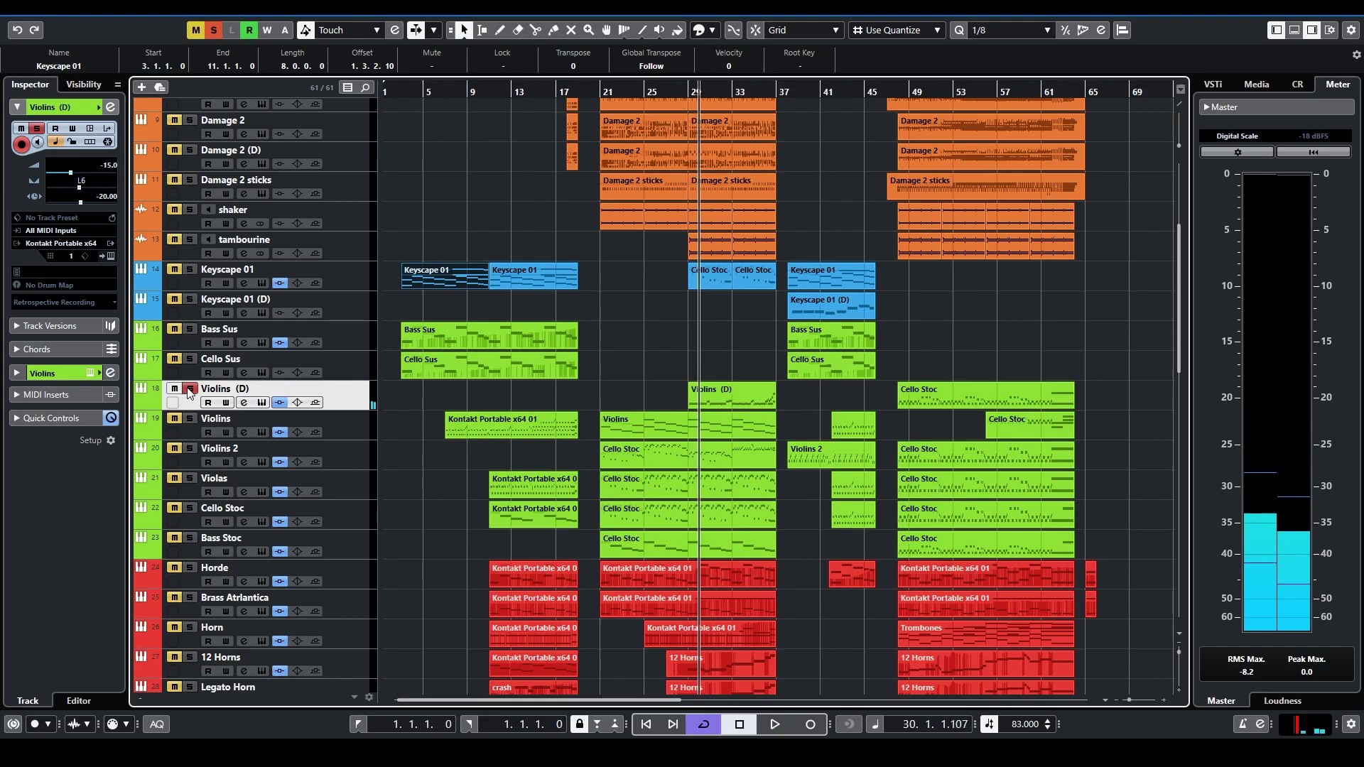
click(110, 256)
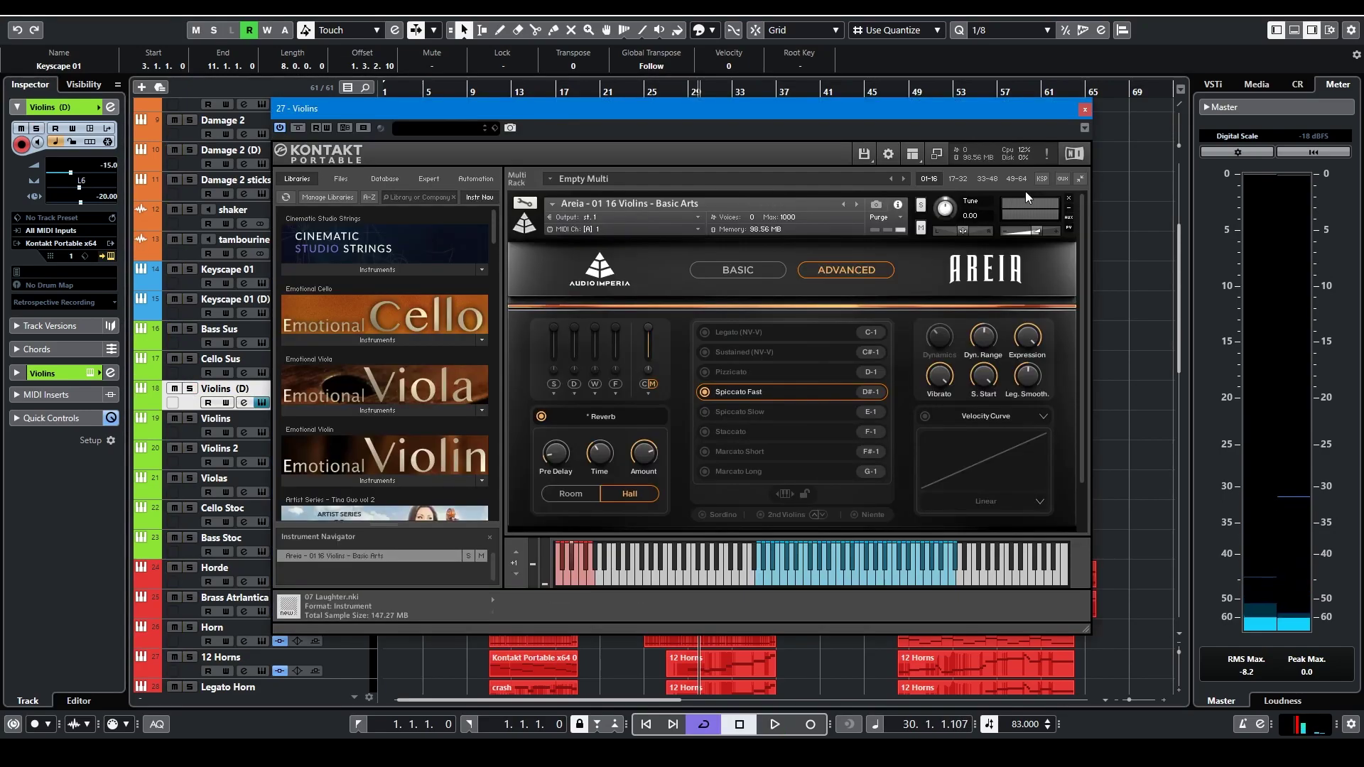
click(1086, 113)
Solo the Violins track, play its part from bar 30, and view its Areia Spiccato Fast instrument in Kontakt
scroll(808, 283, down, 8)
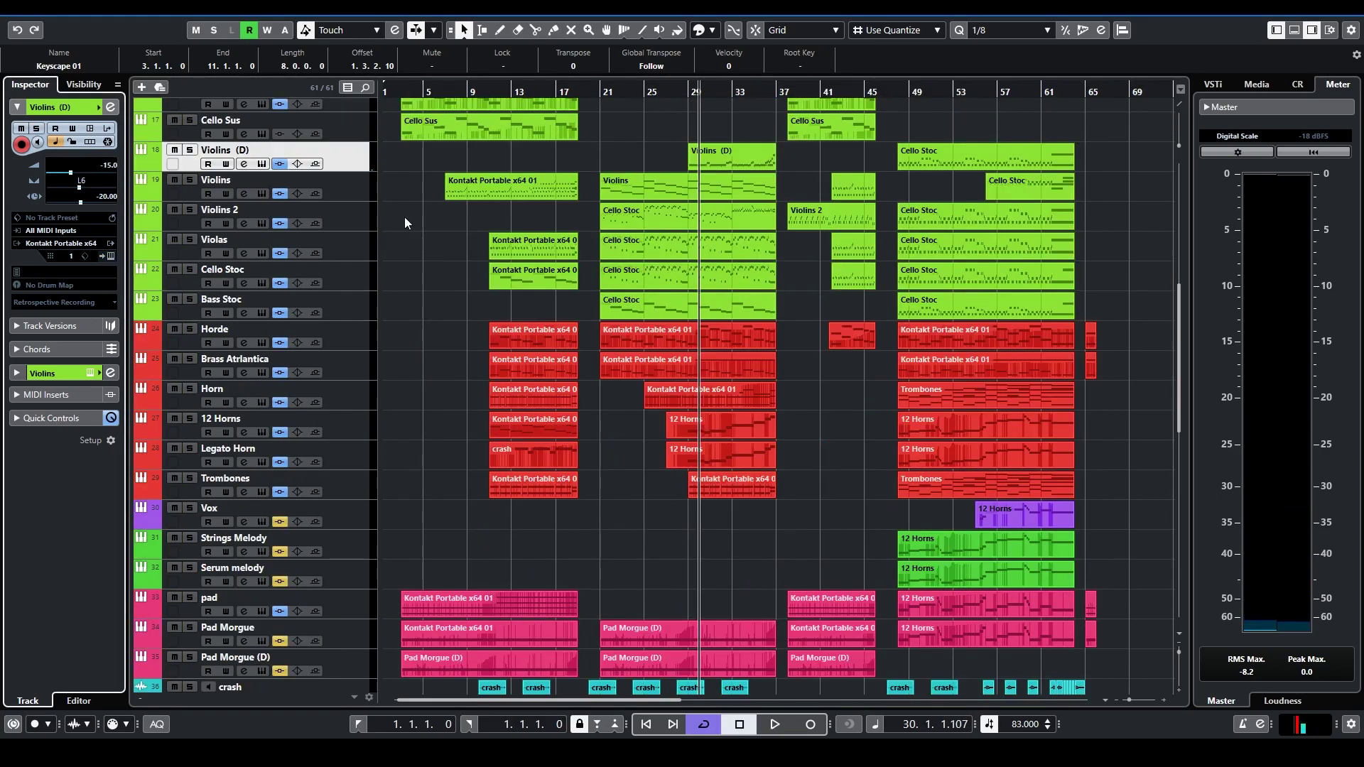
click(190, 180)
click(331, 188)
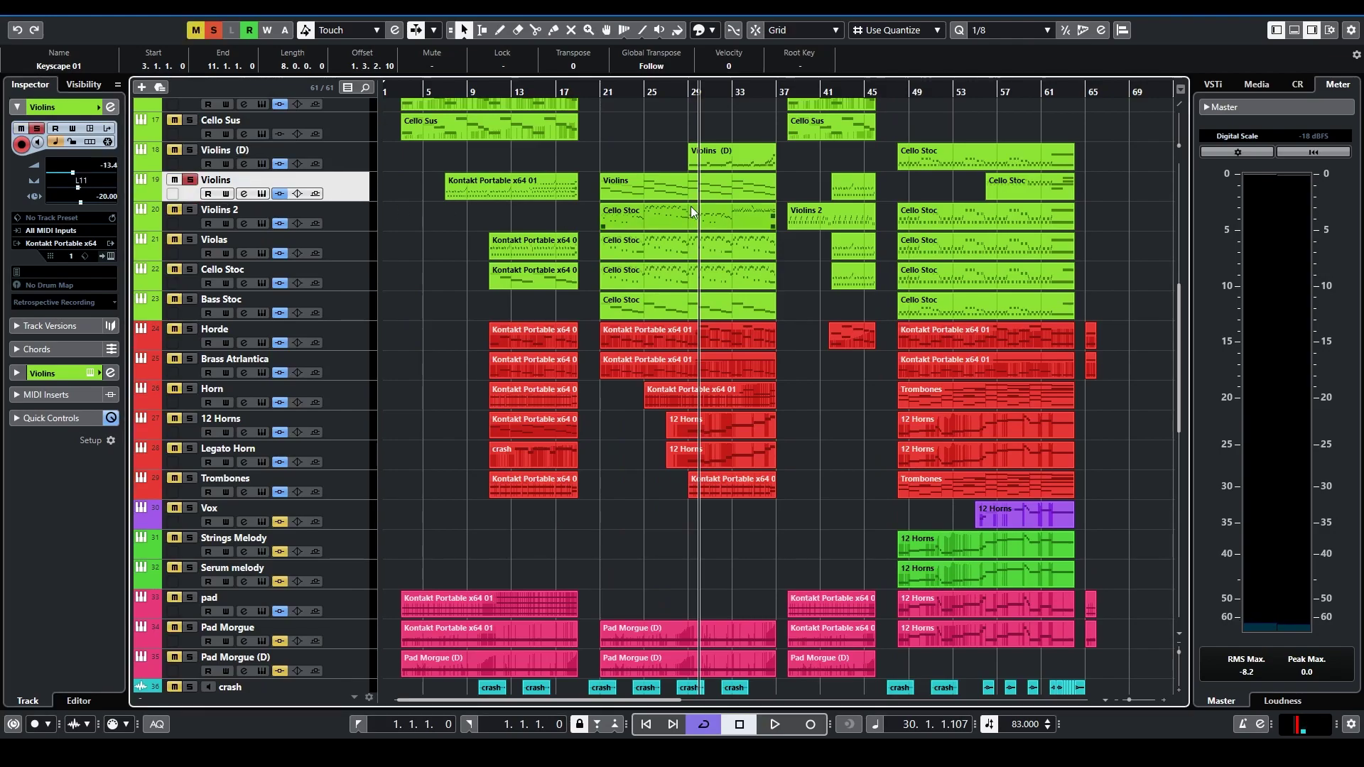
key(space)
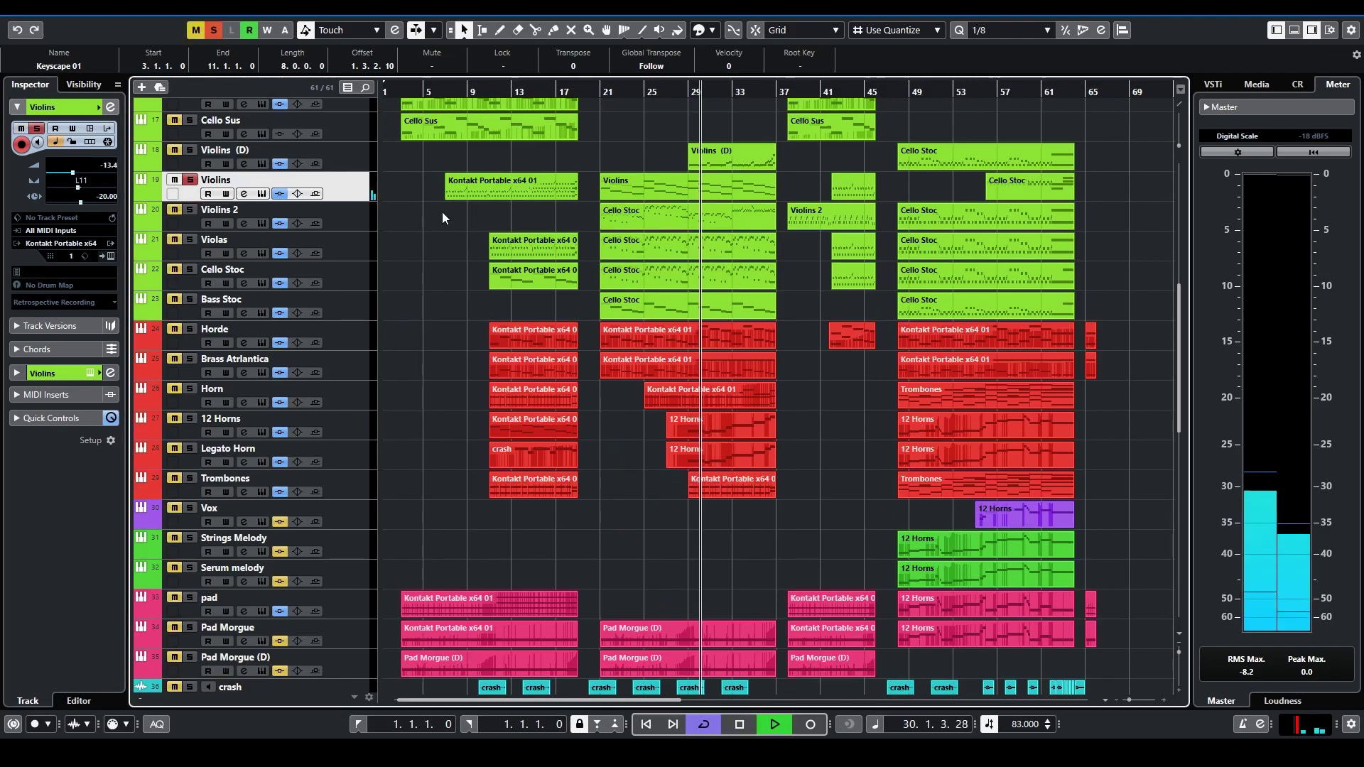
key(space)
click(110, 256)
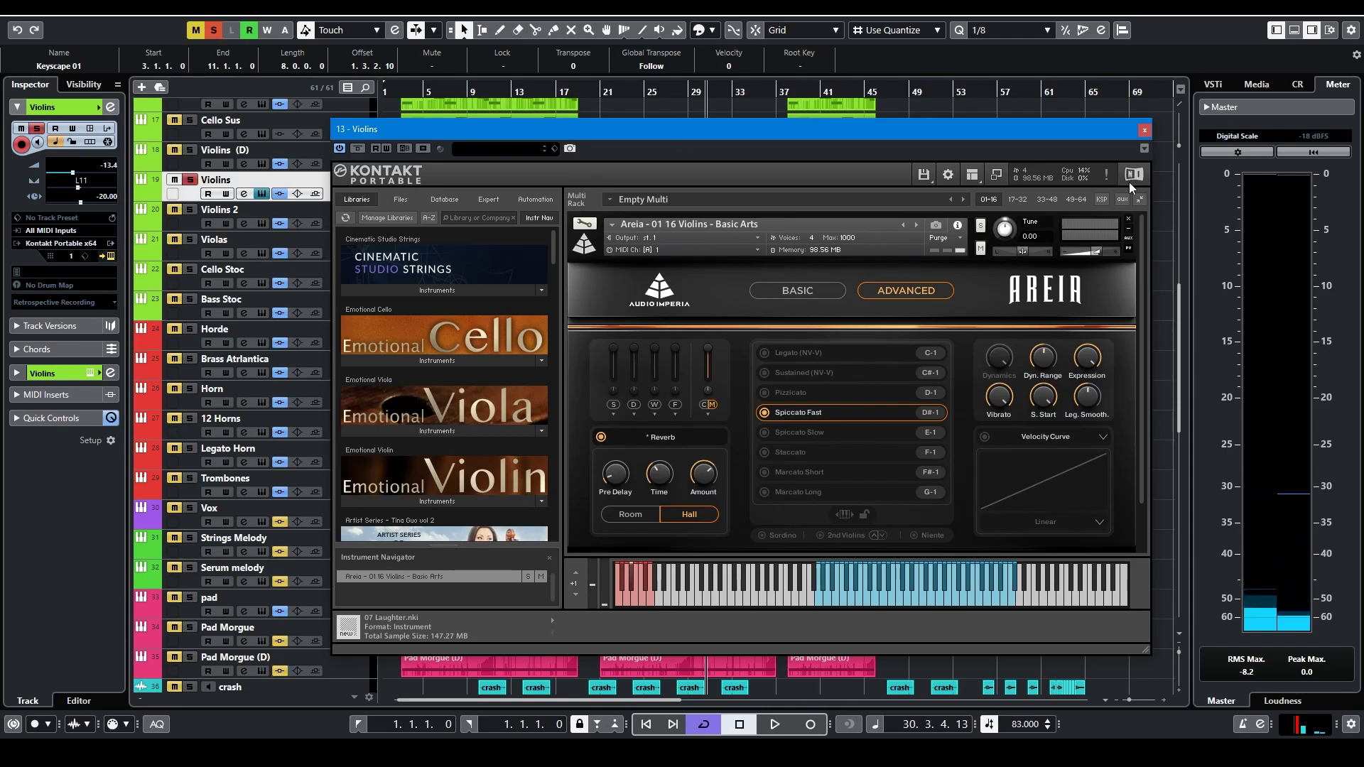
click(1146, 130)
Switch the solo from Violins to Violins 2, play it from bar 21 while viewing its Areia instrument, and stop playback
ctrl+click(190, 211)
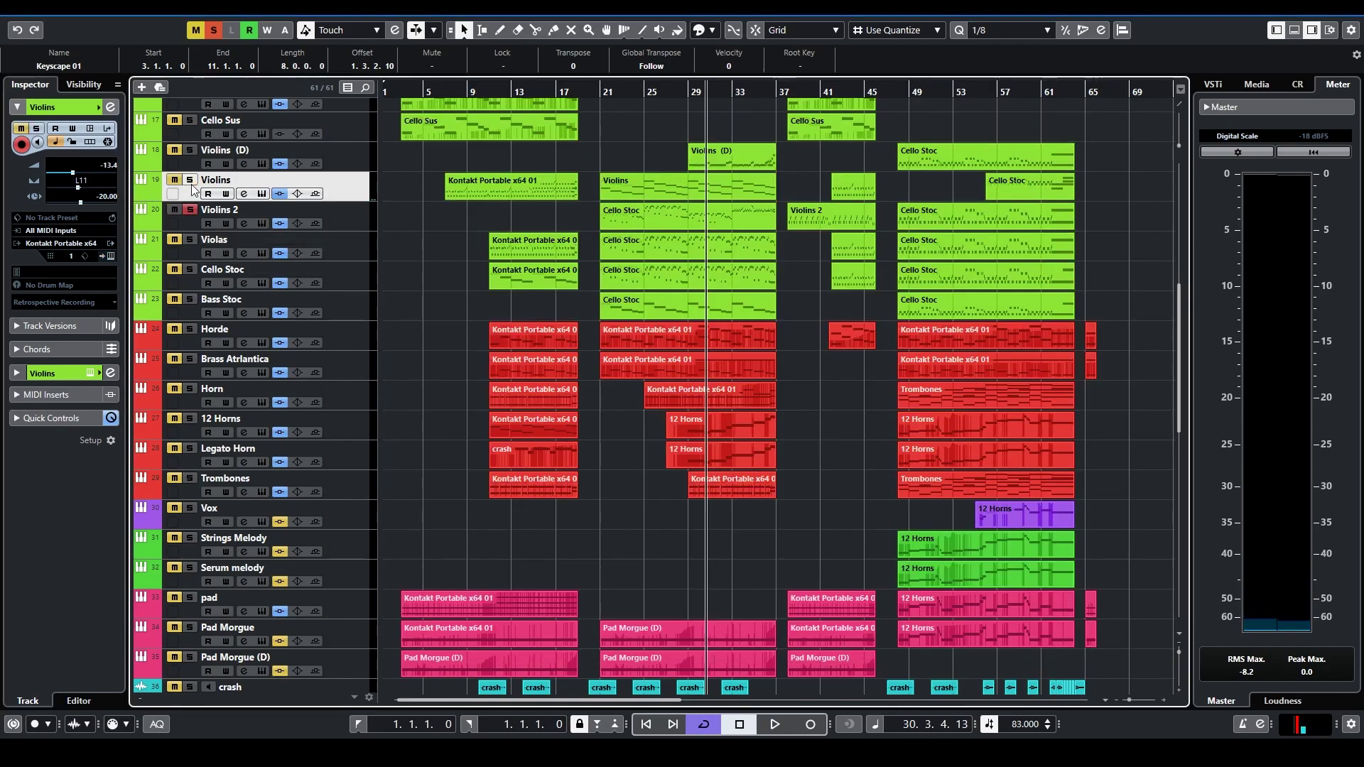
click(339, 223)
key(space)
click(602, 93)
click(262, 223)
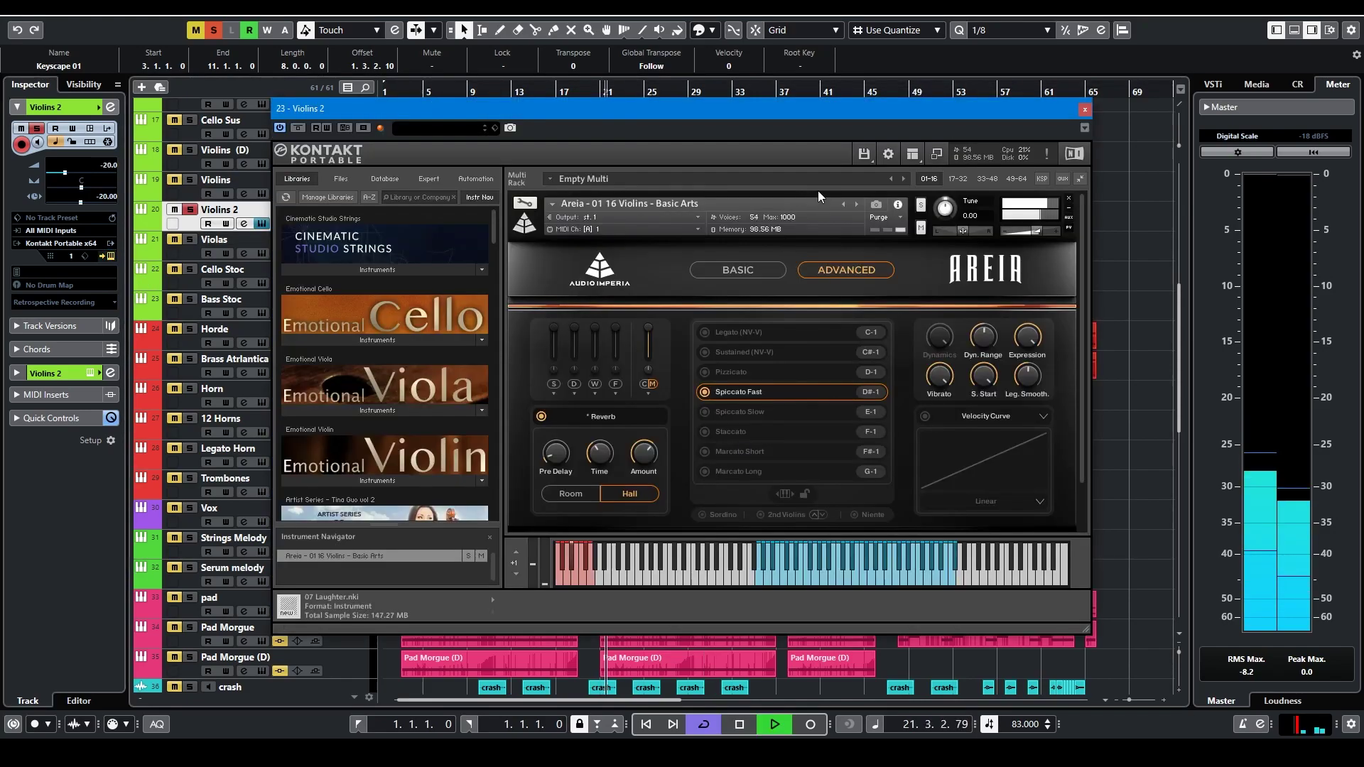
click(1085, 110)
key(space)
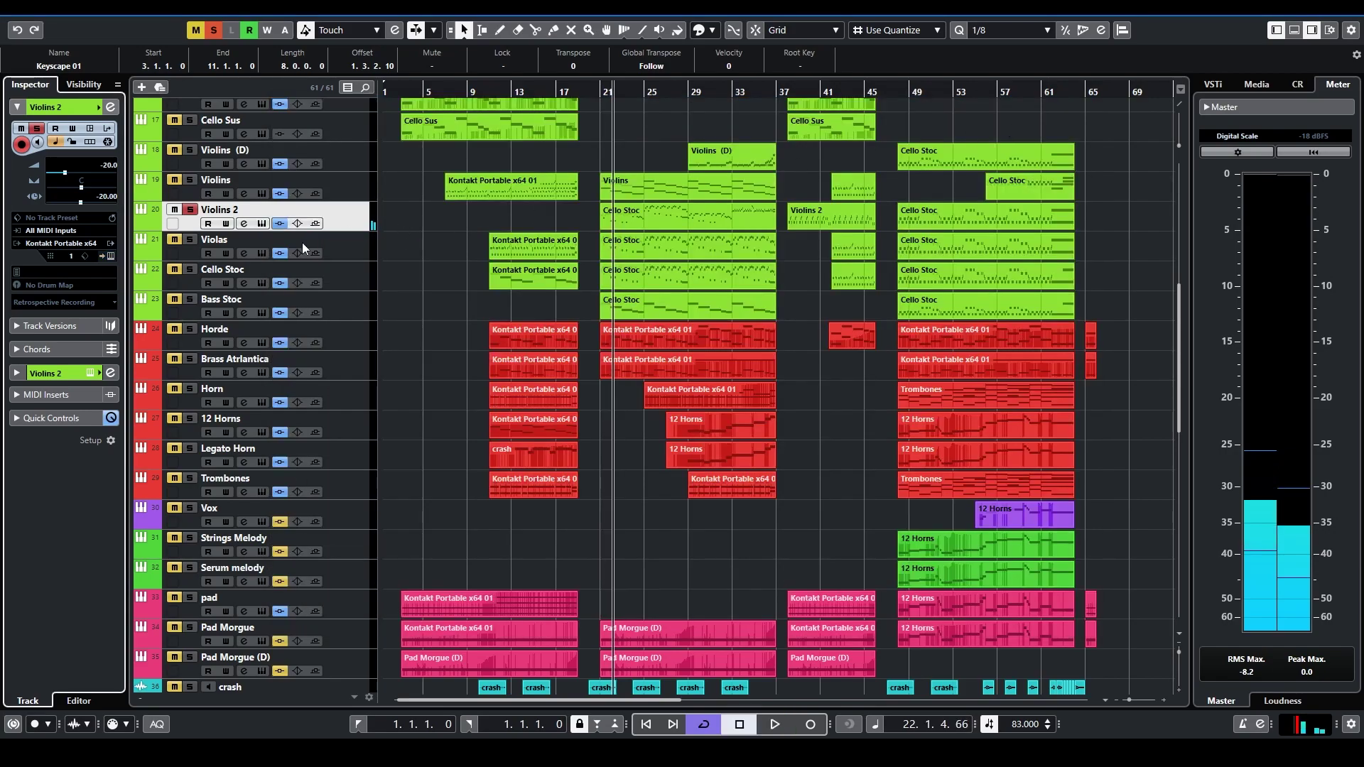
Switch the solo from Violins 2 to Violas, play the part while viewing its Areia violas instrument, and stop playback
click(191, 240)
click(360, 246)
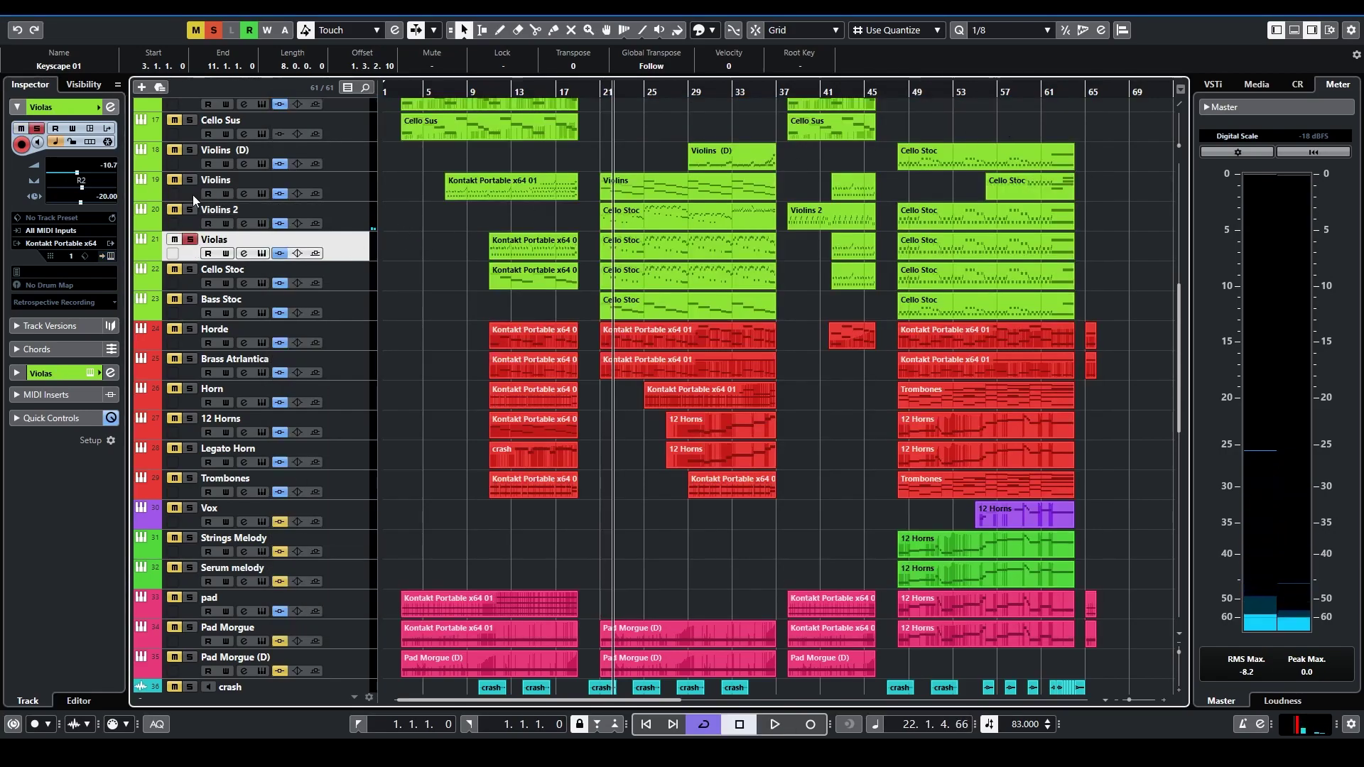
key(space)
click(111, 256)
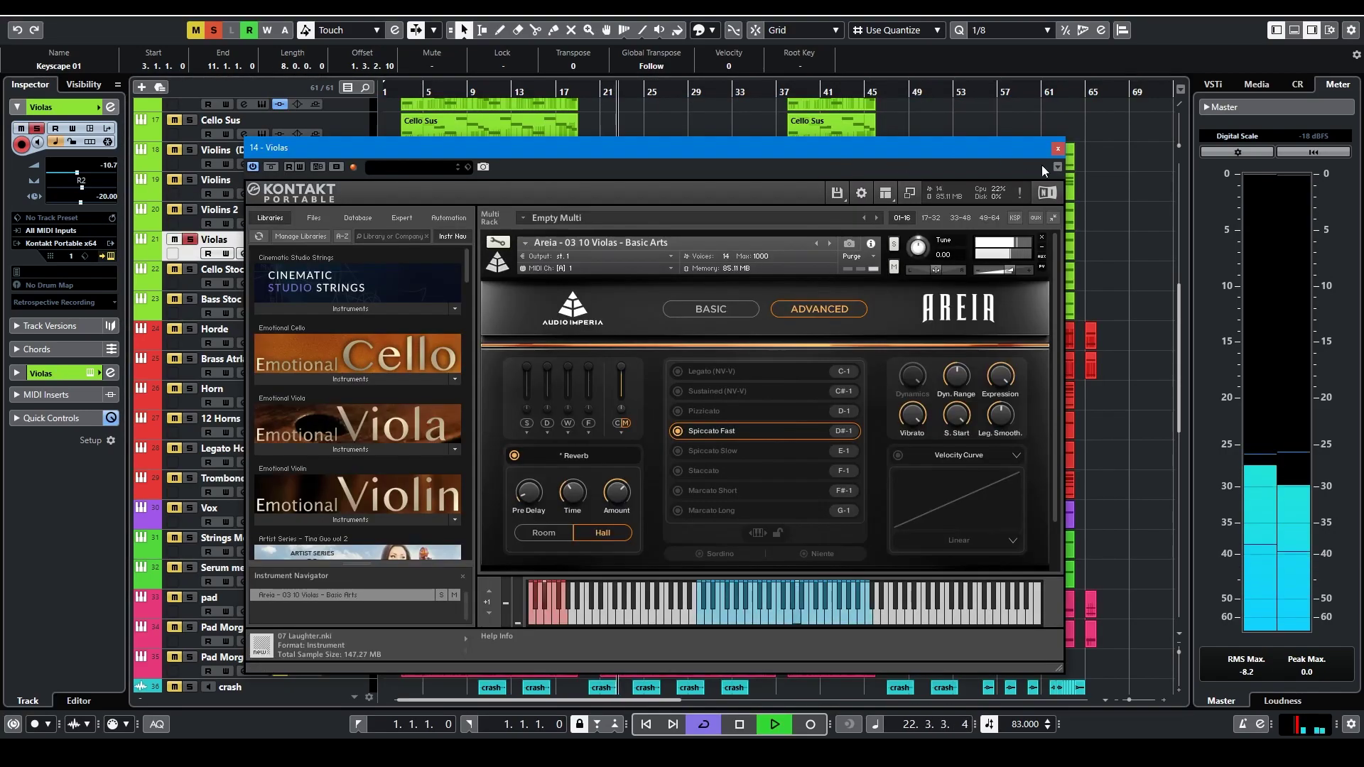
click(1061, 147)
key(space)
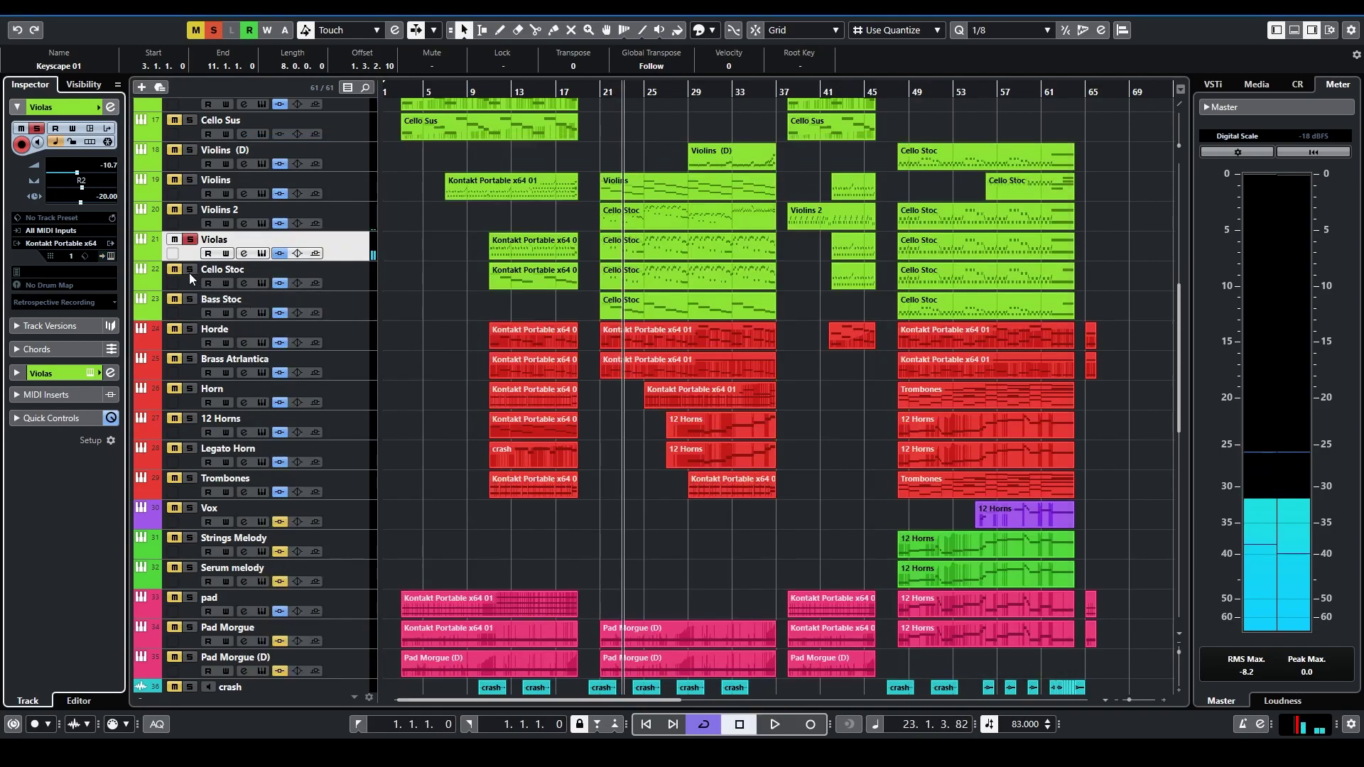
Solo the Cello Stoc track, view its Areia celli Spiccato Fast instrument in Kontakt, and clear the solo
click(190, 269)
click(351, 280)
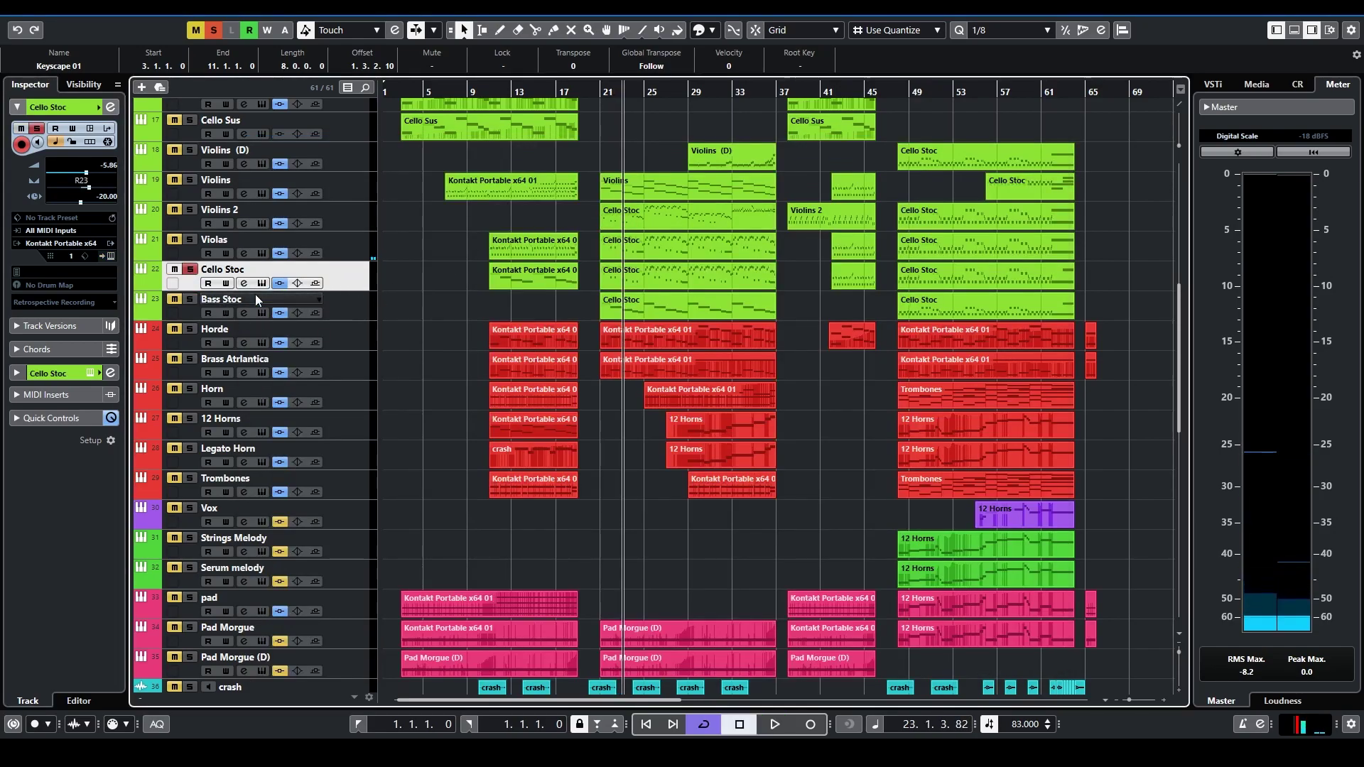
click(112, 256)
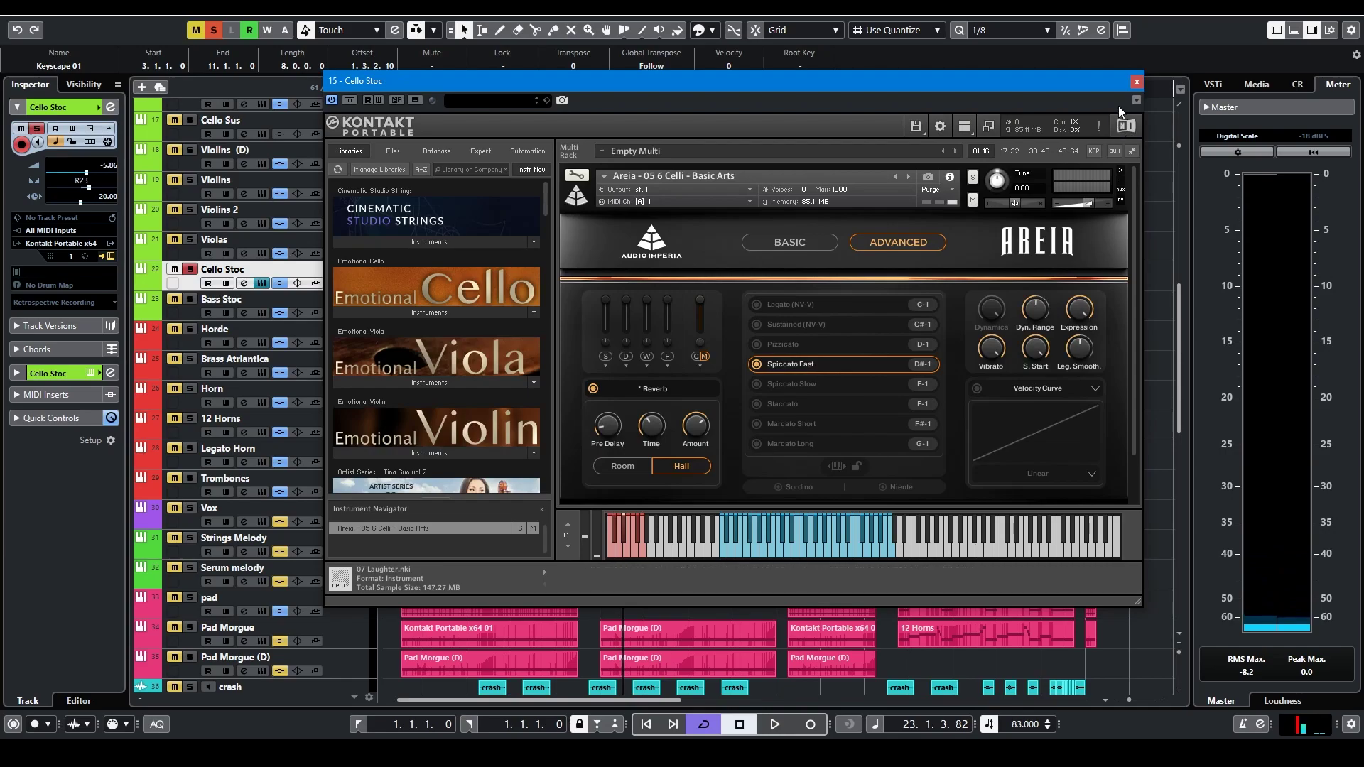
click(1137, 82)
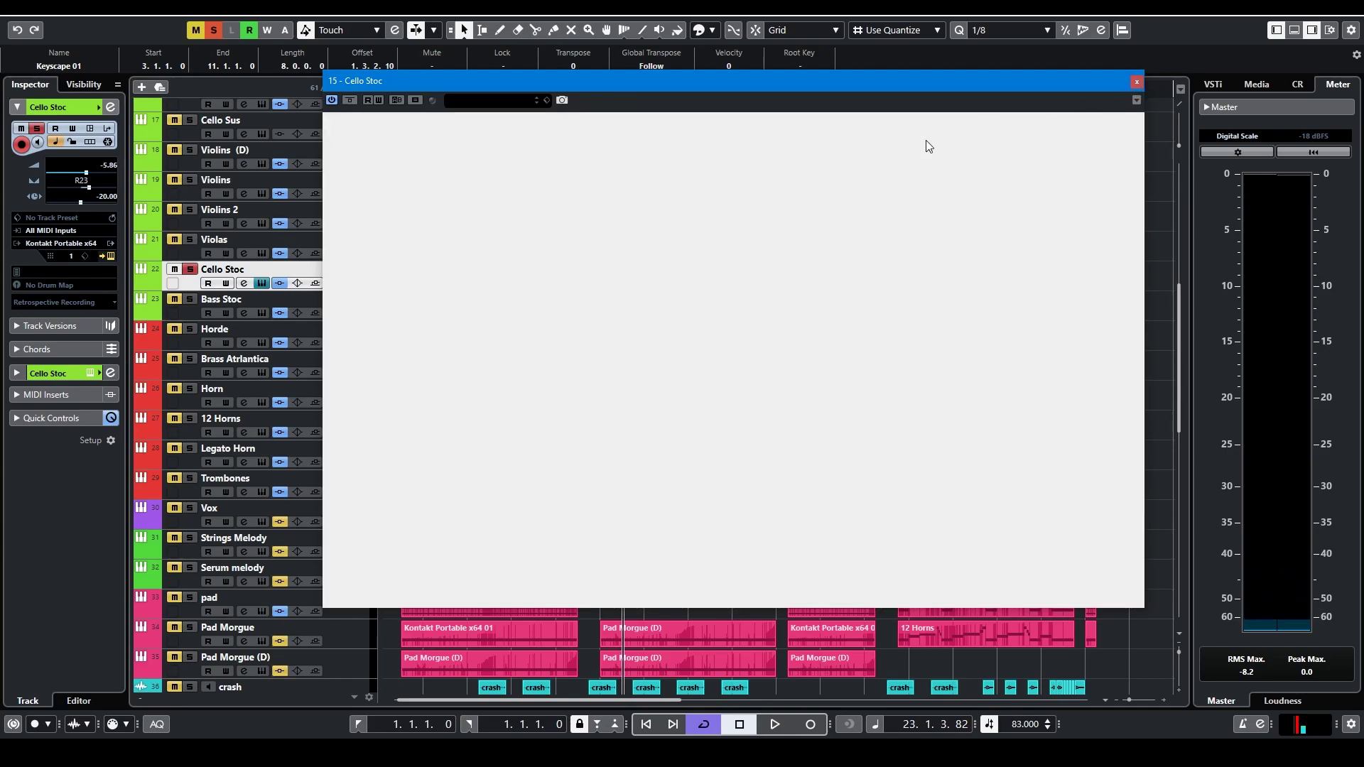
click(189, 270)
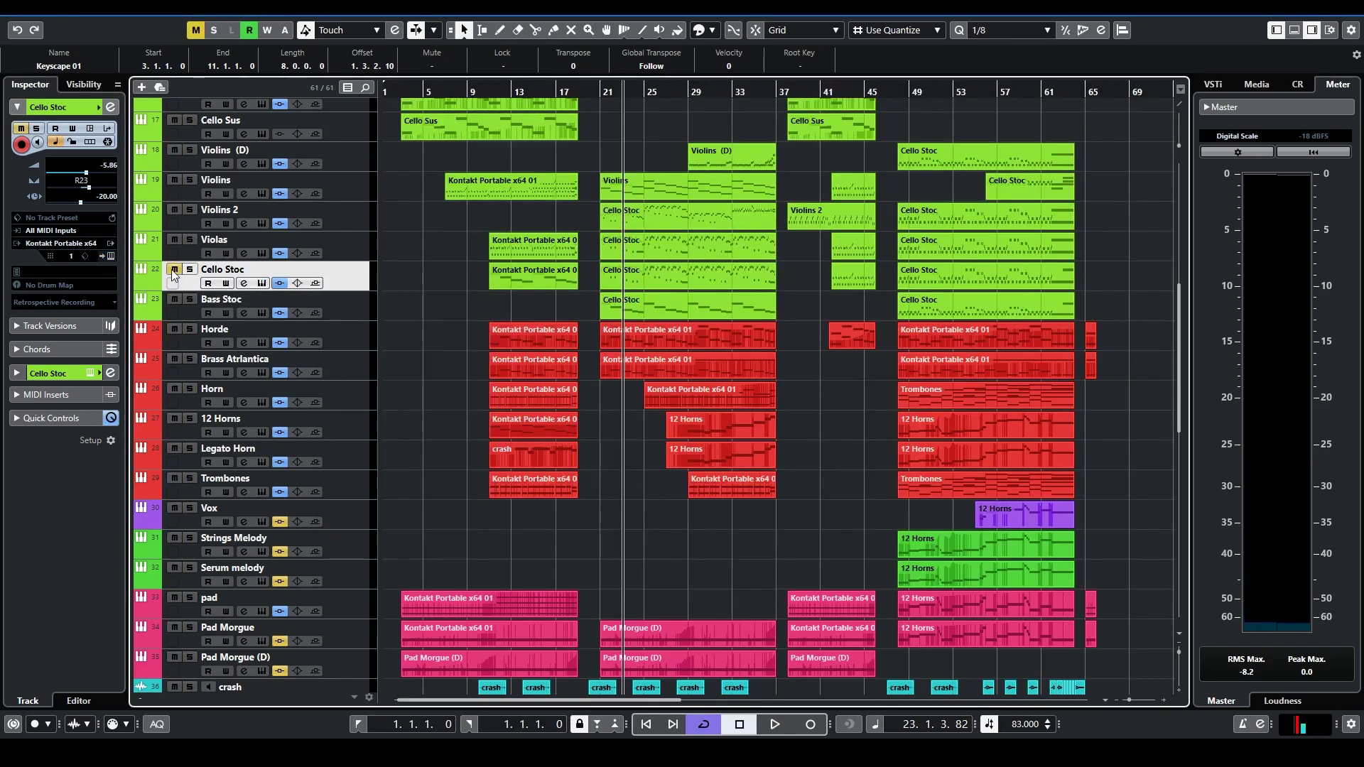
Solo the Horde track, play it from bar 21 while viewing its Trailer Brass Evolving Sustains instrument, and stop playback
click(384, 331)
key(s)
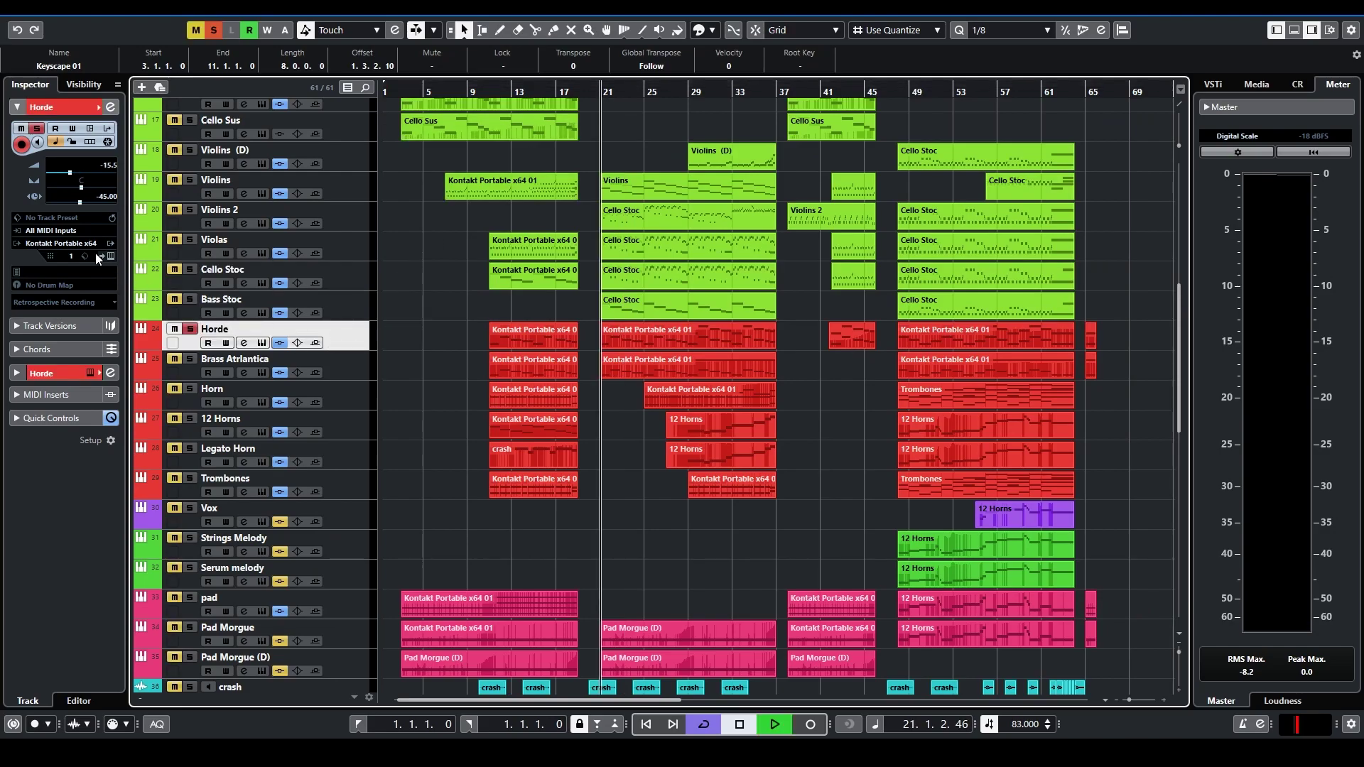
click(111, 255)
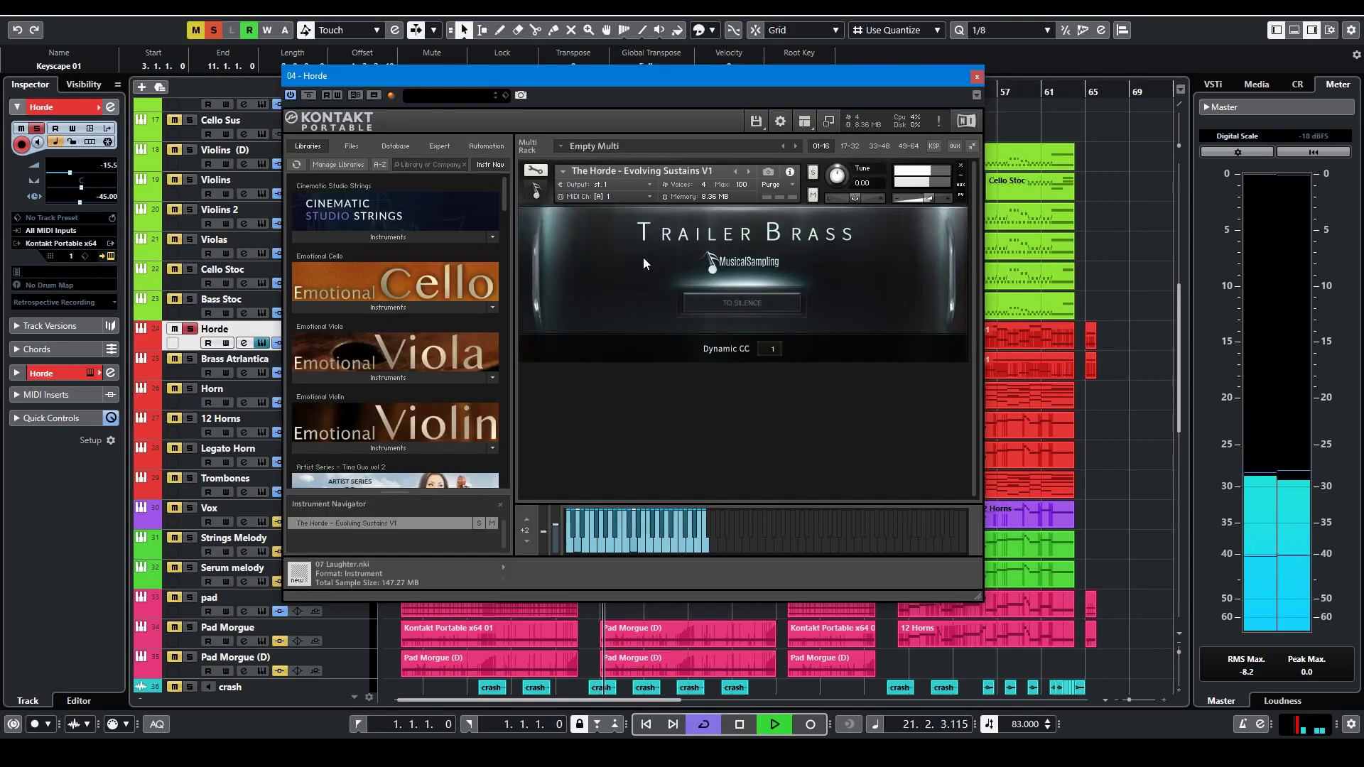
click(977, 76)
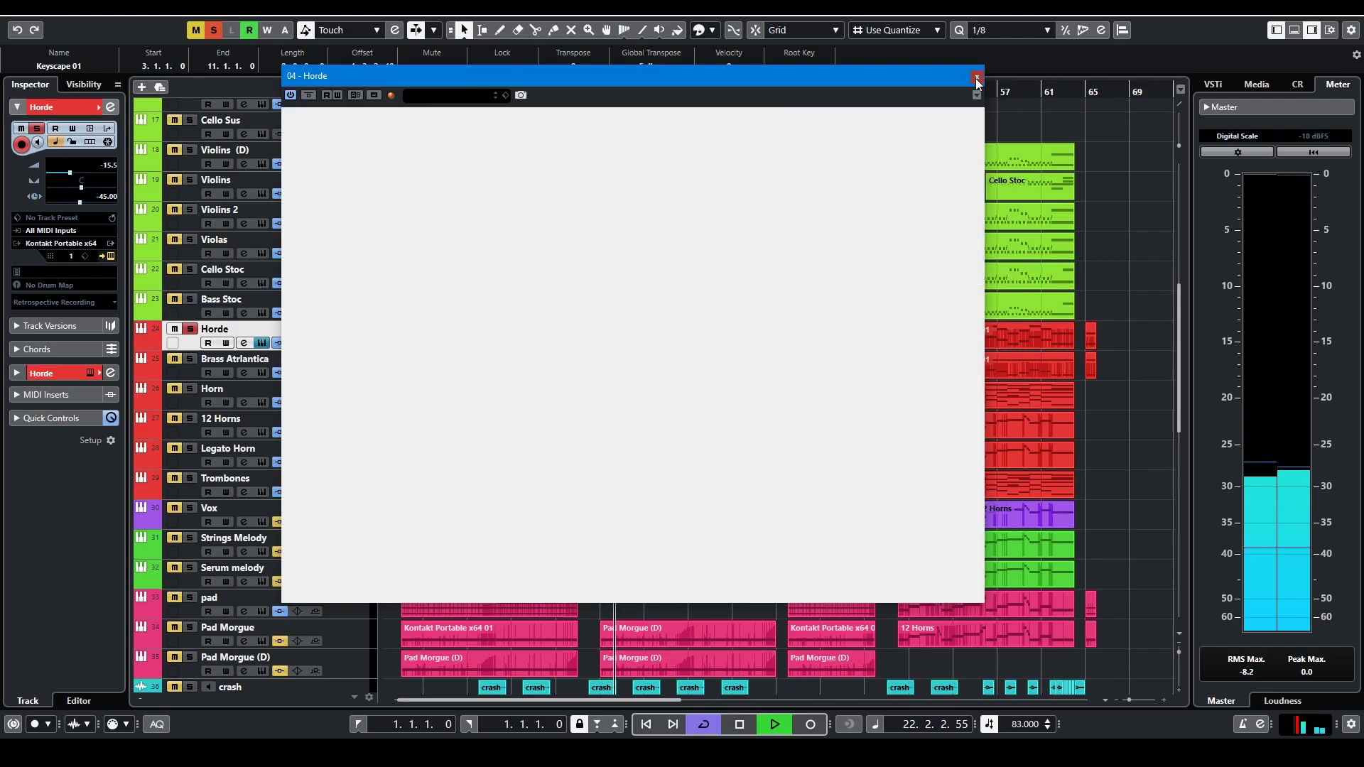
key(space)
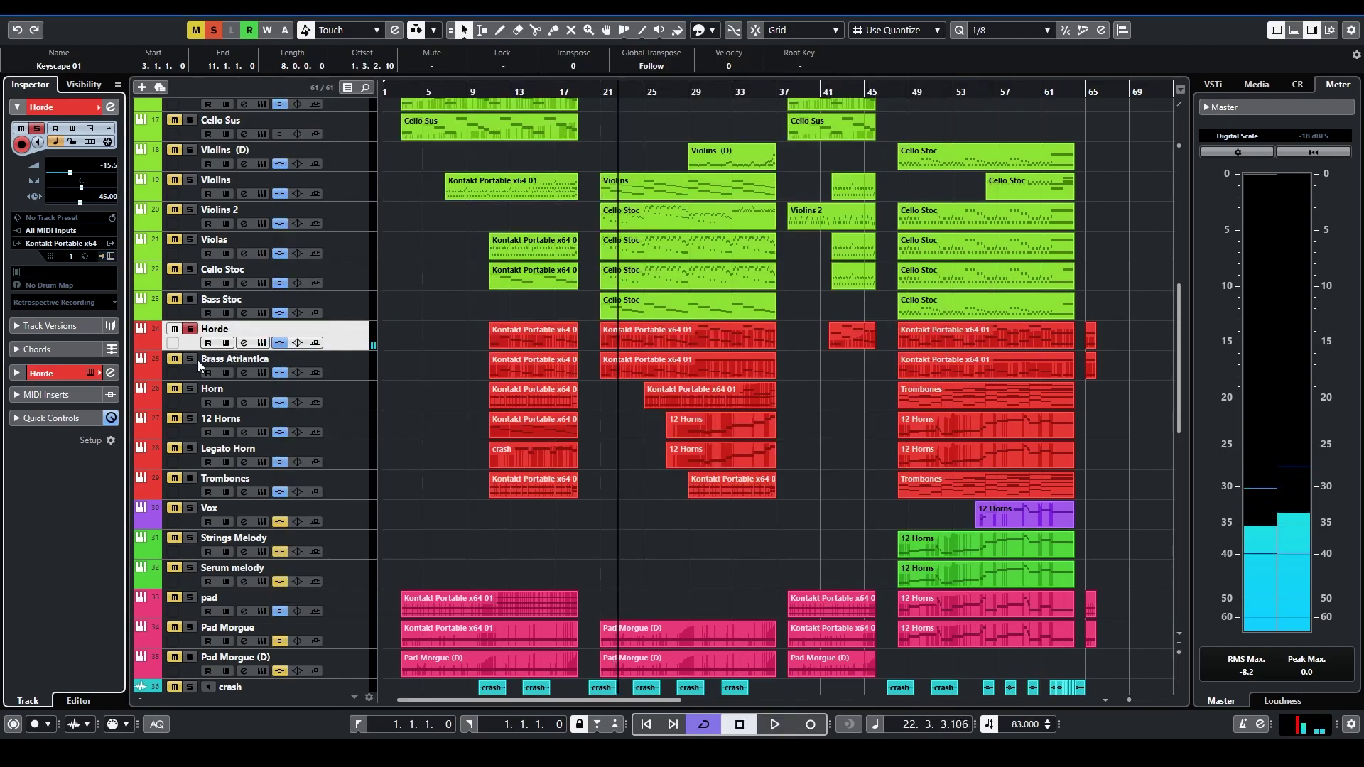
Switch the solo from Horde to Brass Atrlantica, play it while viewing its Evolution Inception Braams instrument, and stop playback
click(390, 366)
key(space)
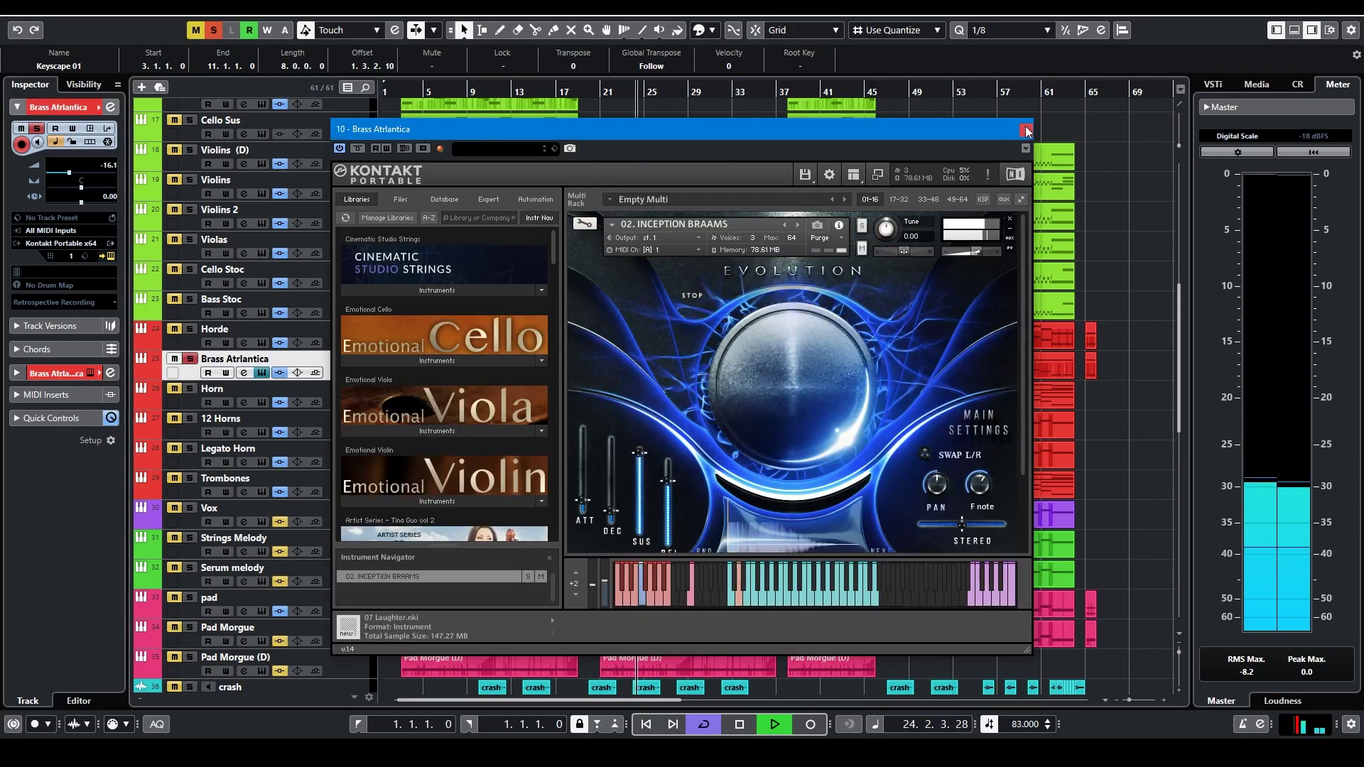
click(1026, 130)
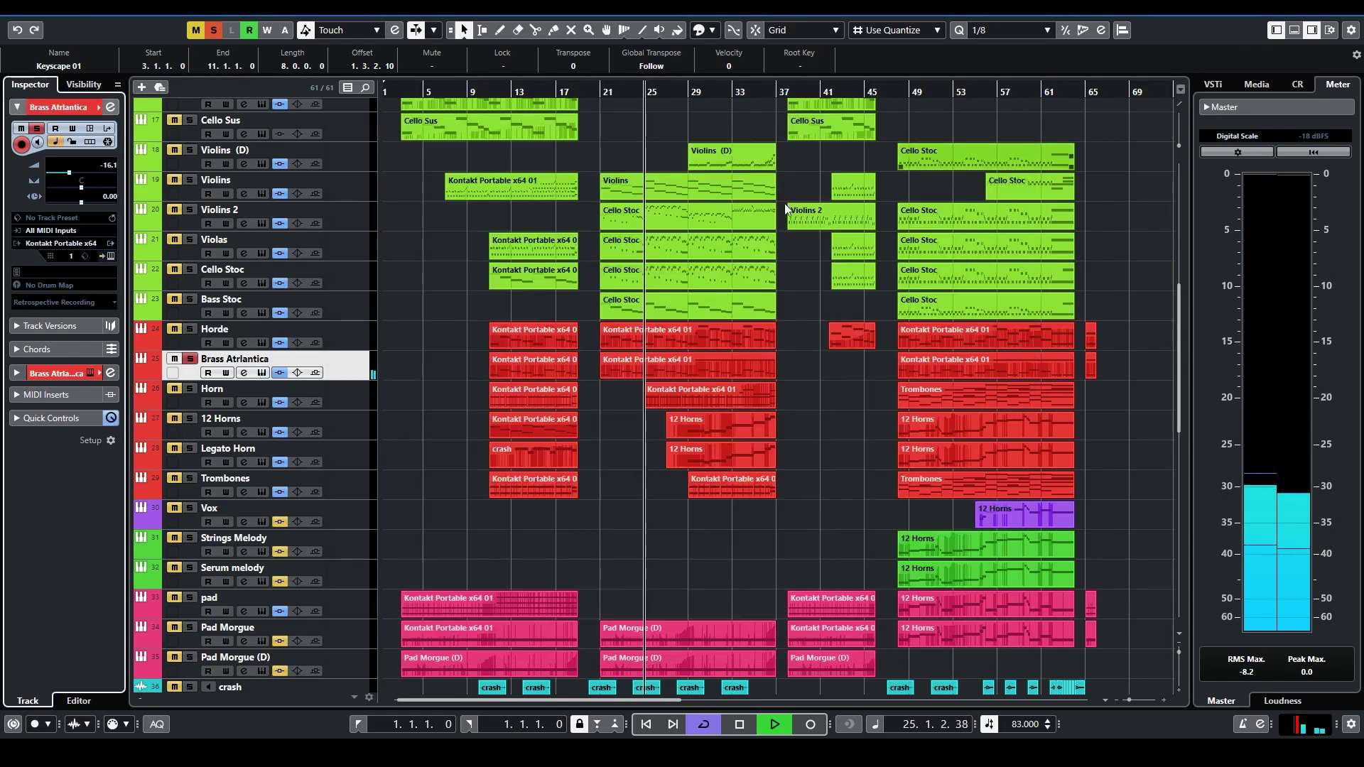
key(space)
Switch the solo from Brass Atrlantica to Horn, play it from bar 25, and view its Trailer Brass Ten Horns - Majestic instrument
click(190, 388)
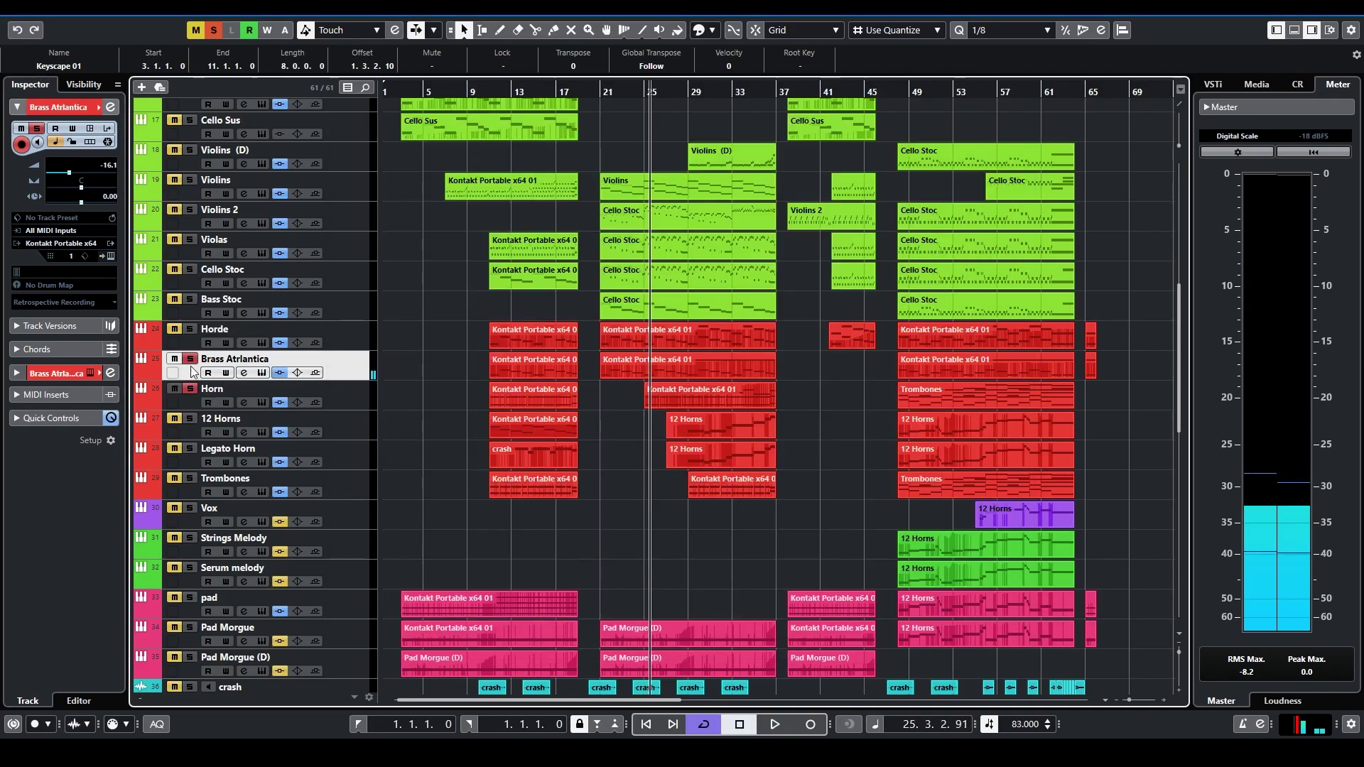
click(378, 403)
key(h)
key(h)
key(space)
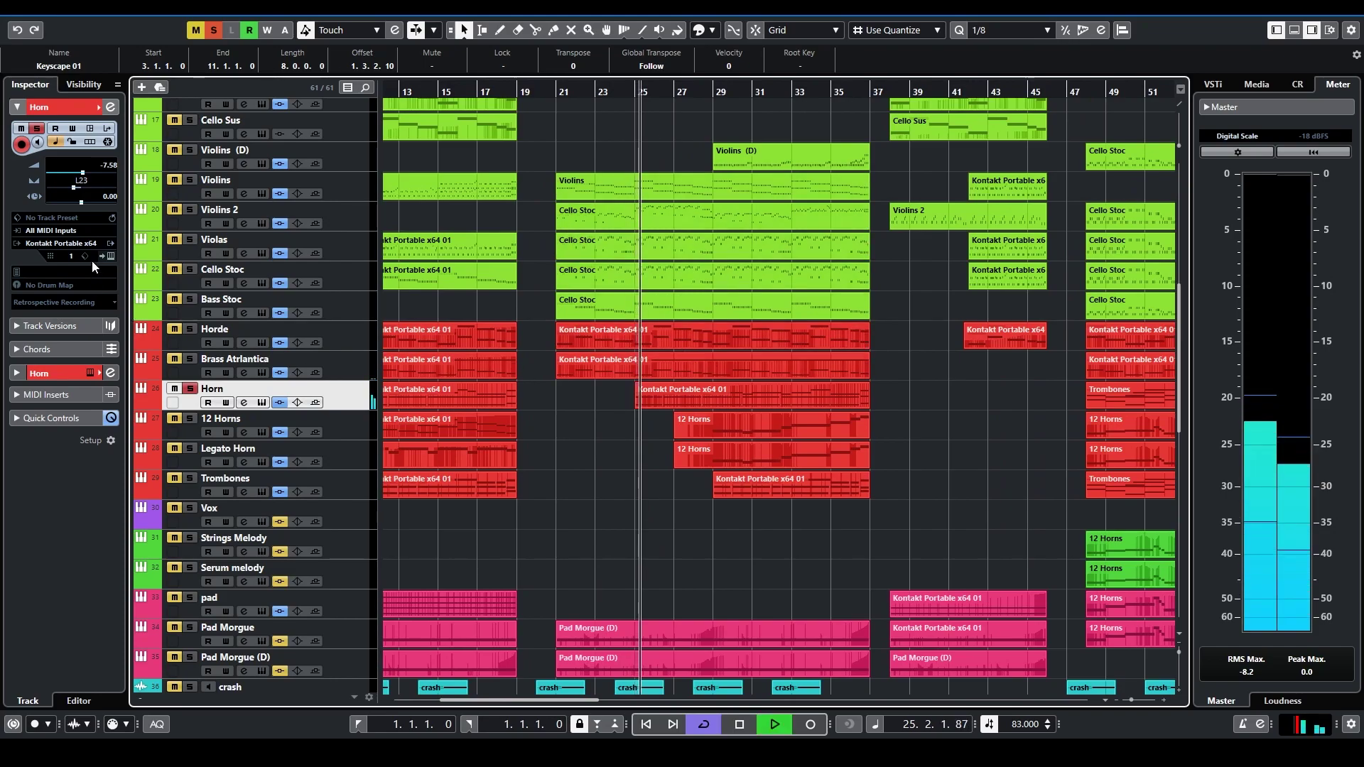
click(110, 243)
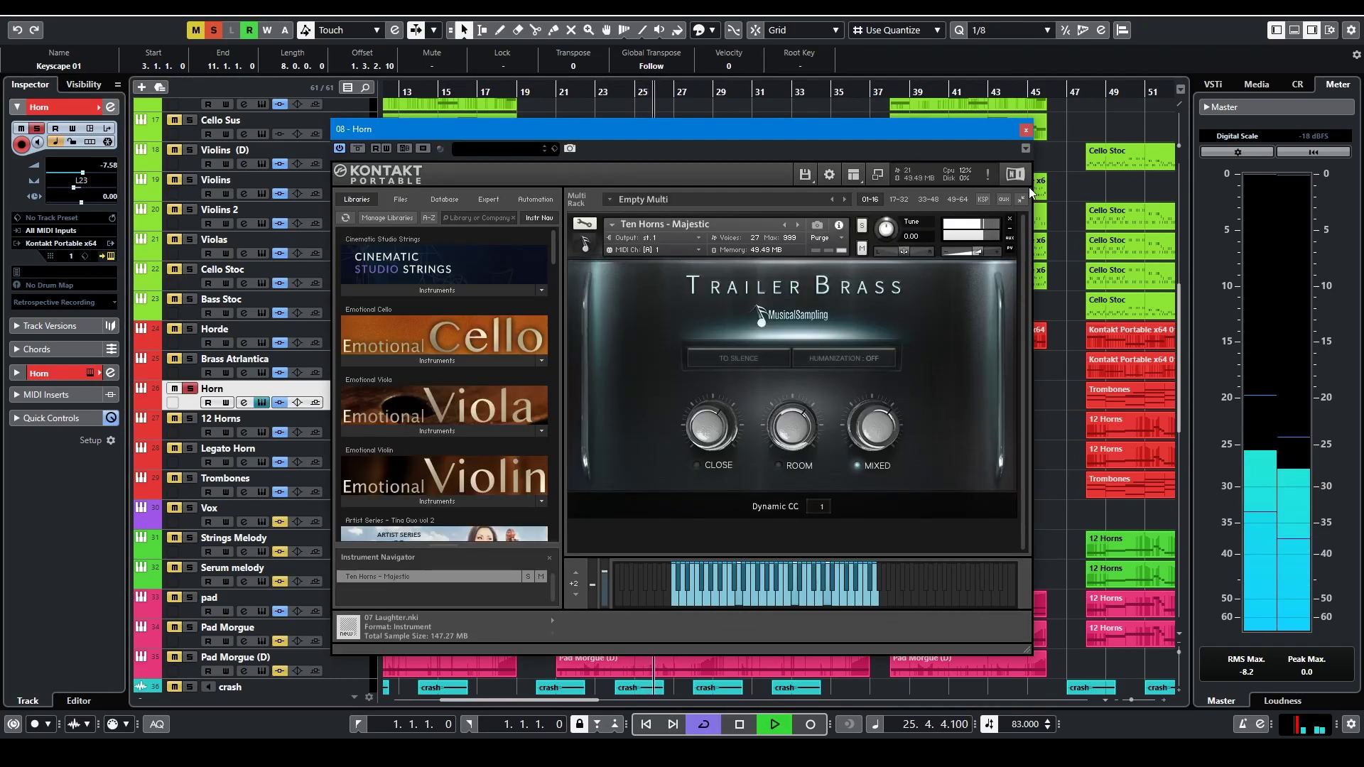
click(1025, 131)
Switch the solo from Horn to 12 Horns, play it from about bar 29 while viewing its 12 Horns Sustains instrument, and stop playback
click(189, 419)
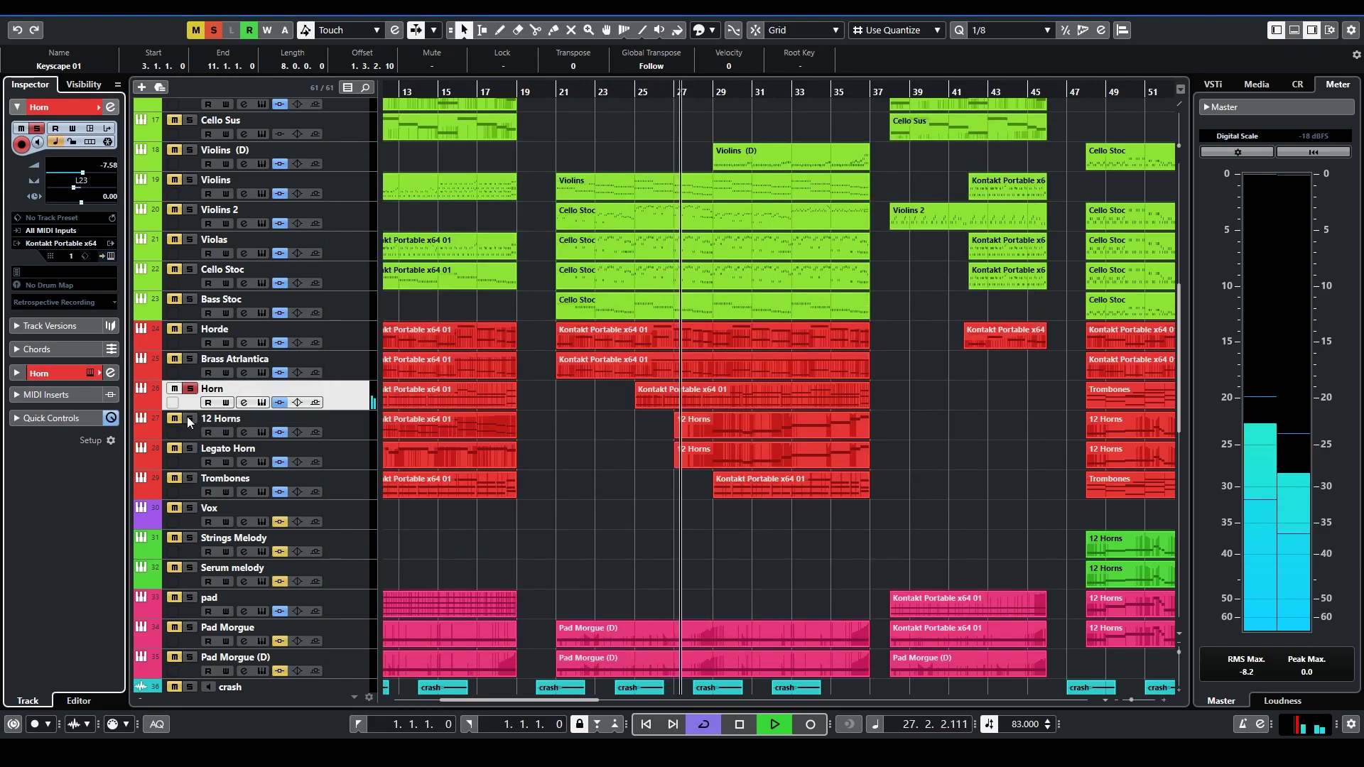
click(367, 427)
click(708, 92)
key(space)
click(110, 256)
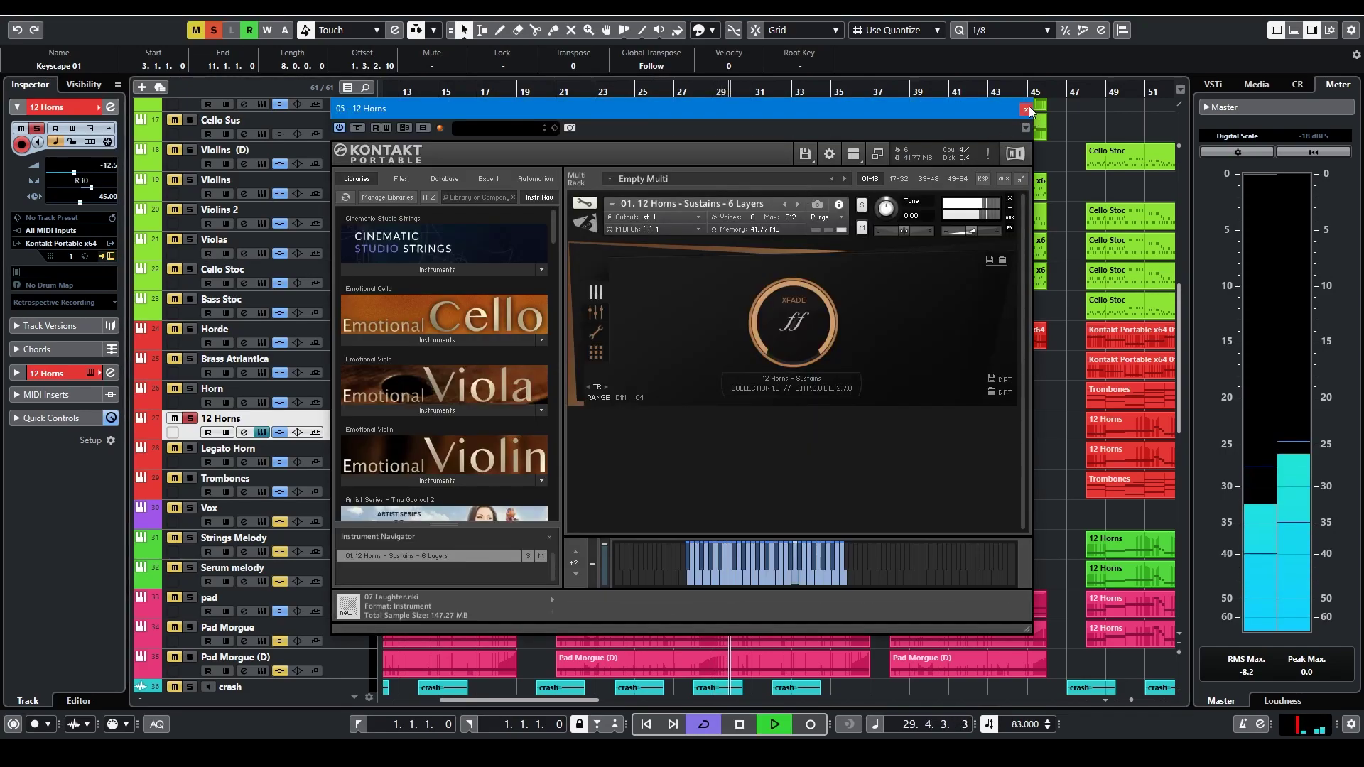
click(1028, 109)
key(space)
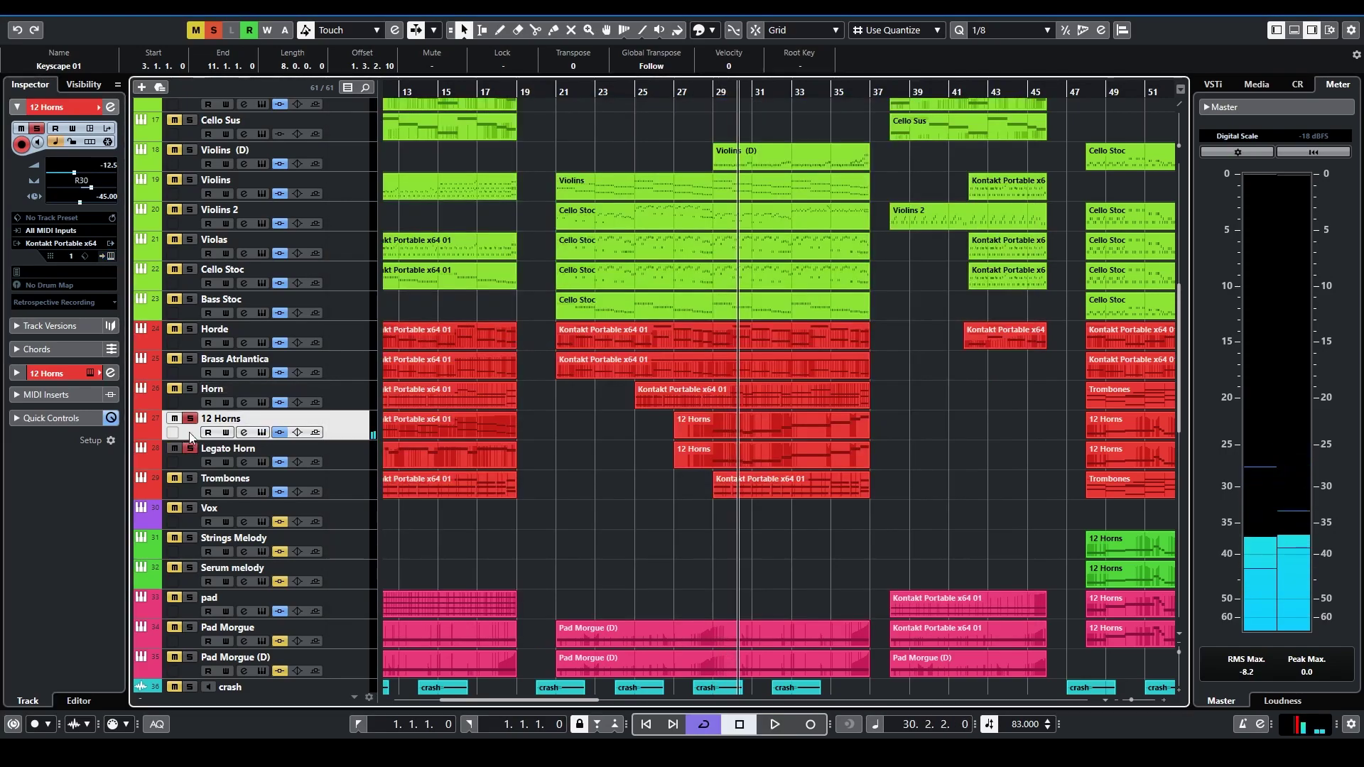
Switch to the soloed Legato Horn track, play it from bar 29 while viewing its CineBrass Pro Twelve Horn Ensemble instrument, and stop playback
click(355, 456)
click(714, 90)
key(space)
click(111, 255)
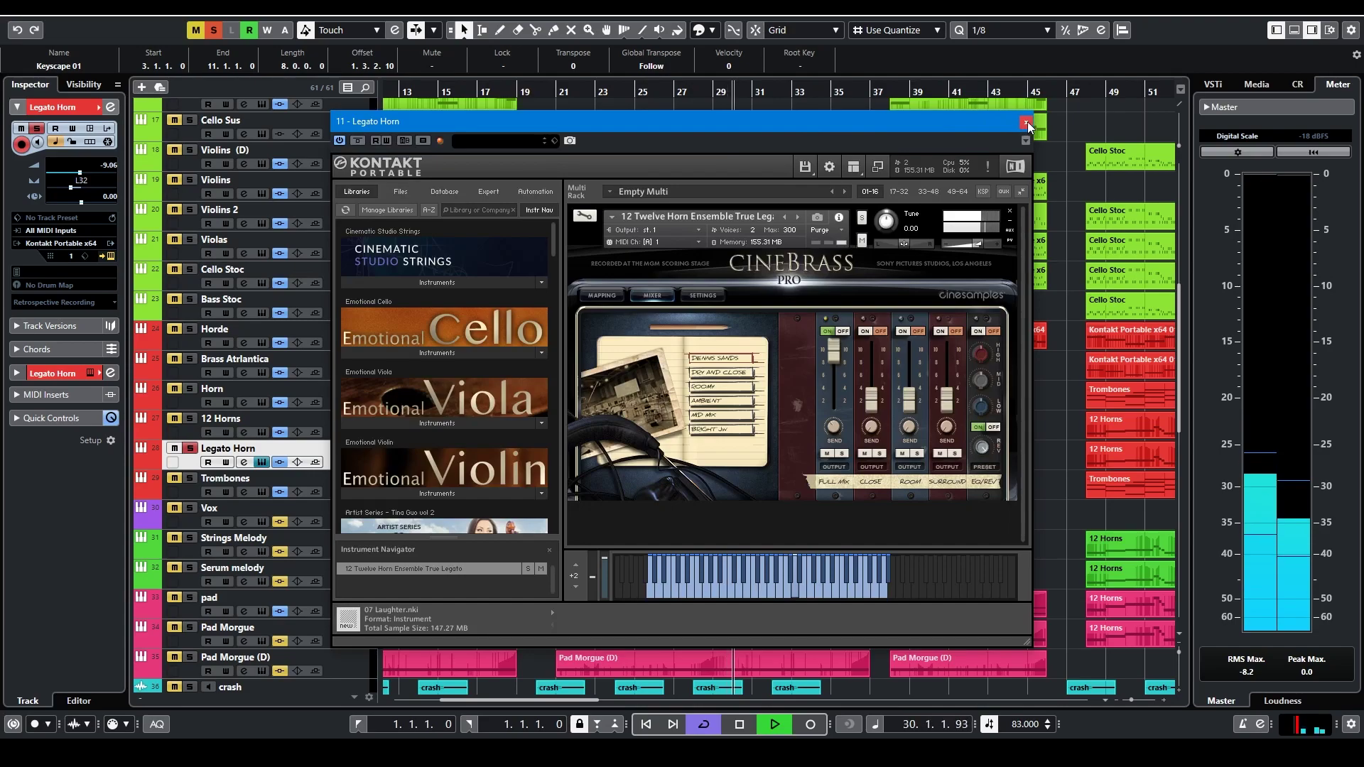
click(1025, 123)
key(space)
Switch the solo from Legato Horn to Trombones and view the Trombones instrument in Kontakt
click(190, 478)
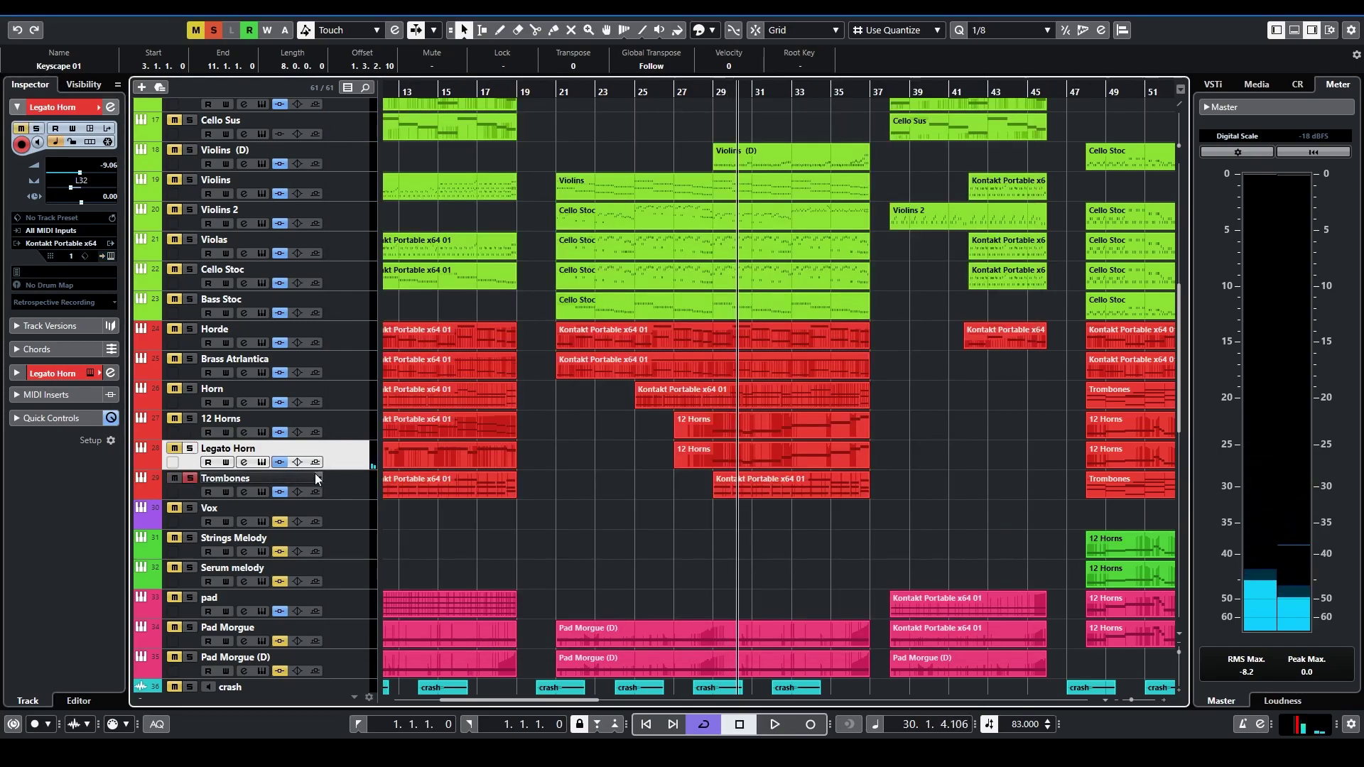
click(361, 476)
click(108, 254)
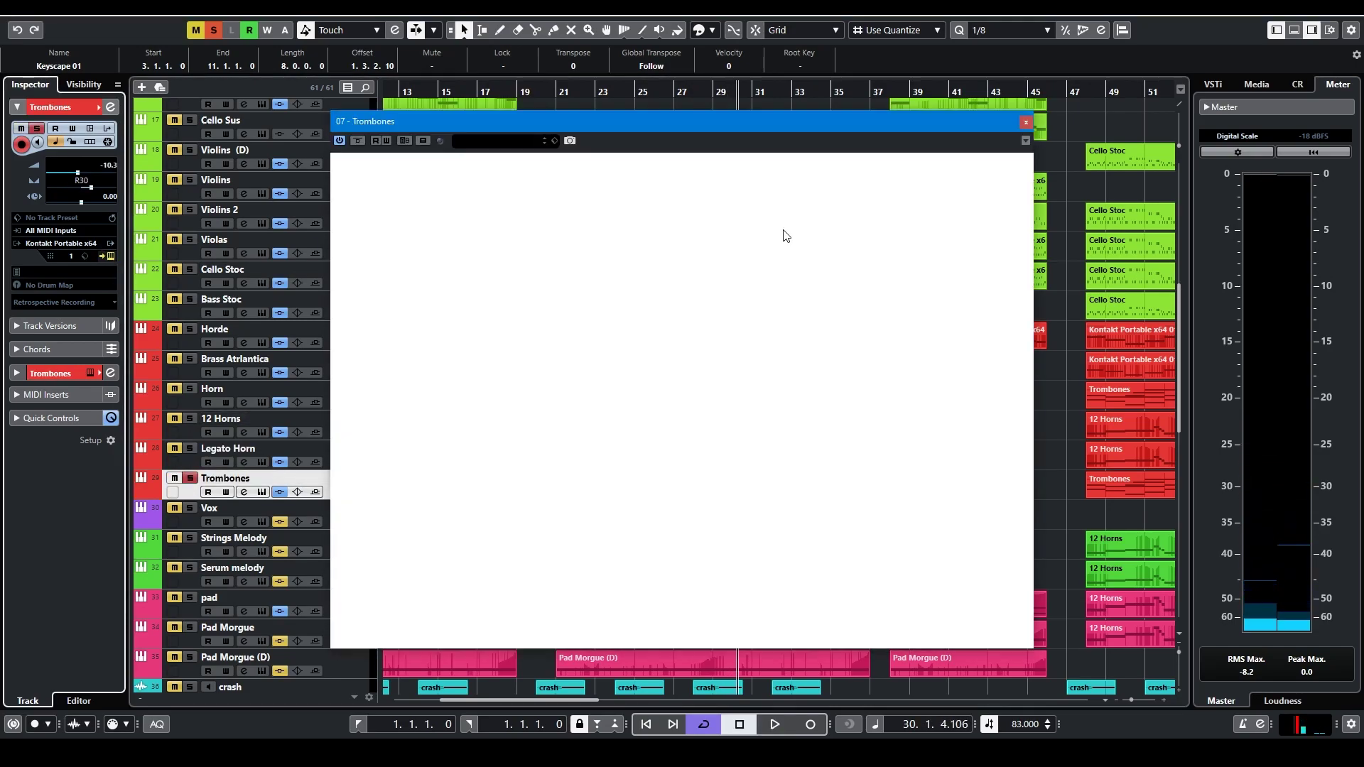
click(1026, 122)
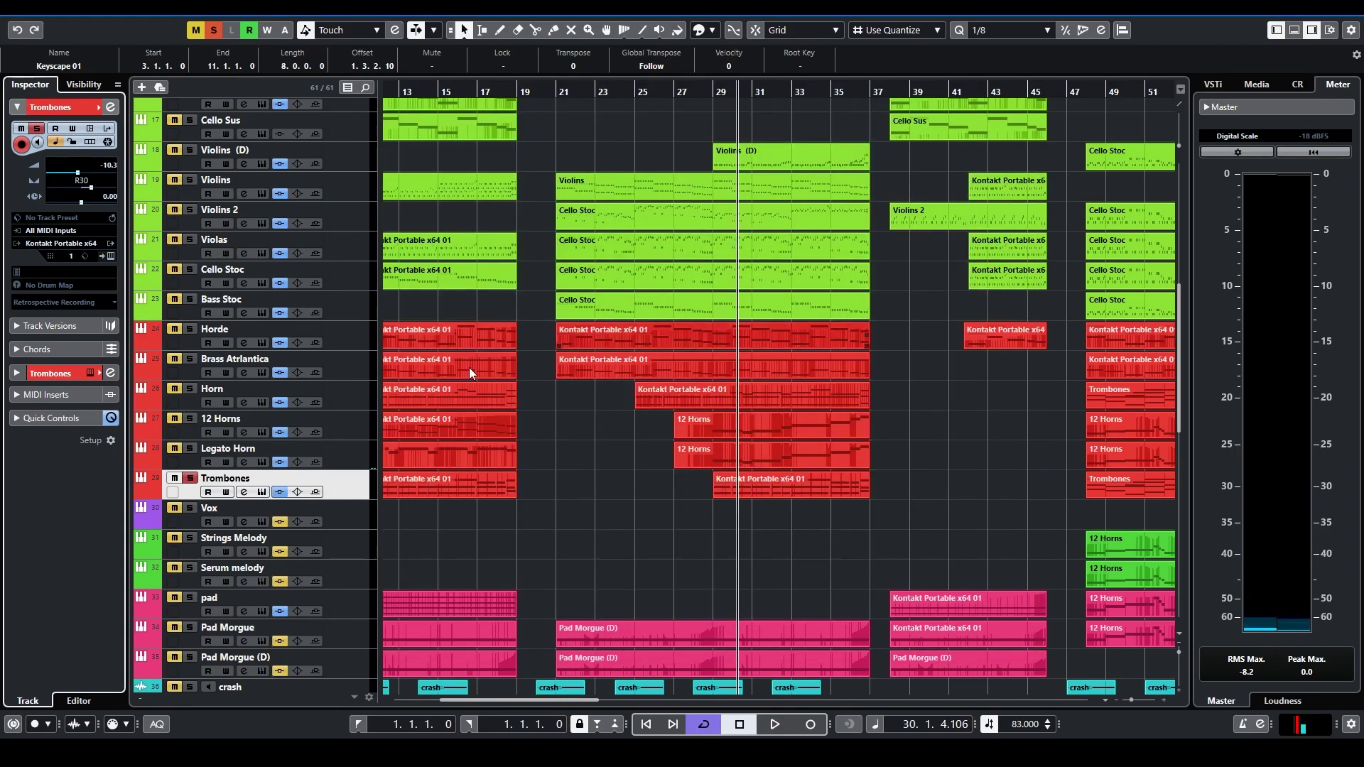
Solo all the brass tracks from Horde to Trombones and play them together from about bar 29
click(189, 449)
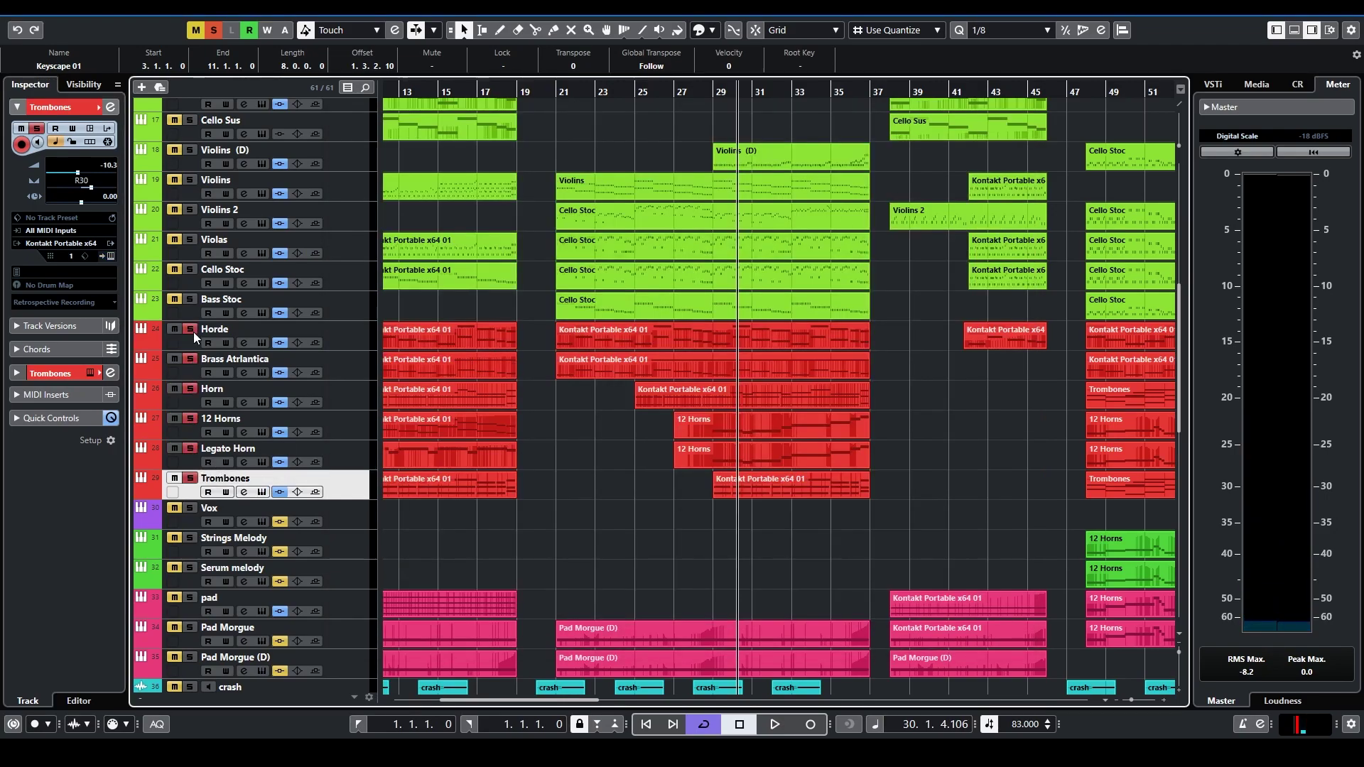
drag(719, 89, 718, 103)
key(space)
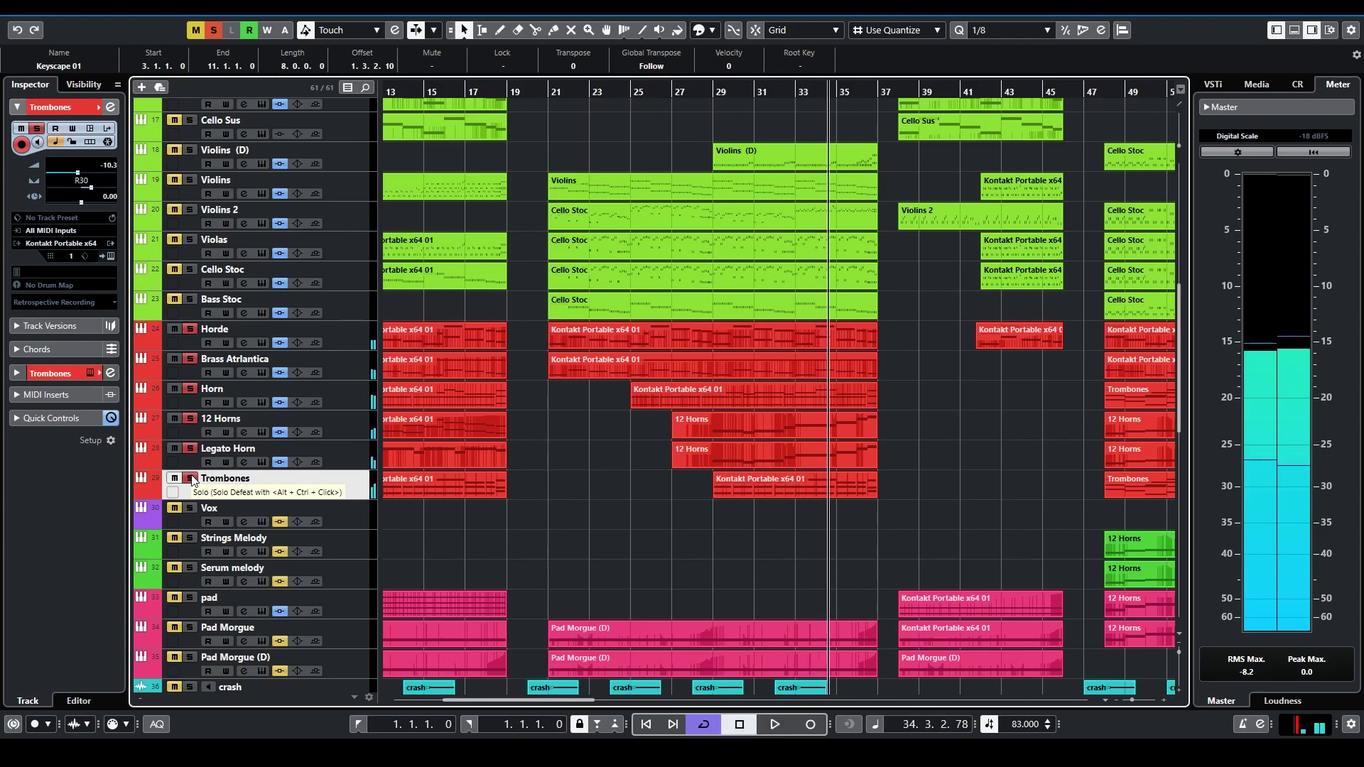
Stop playback and clear the solo on the brass tracks from Trombones up to Horde
click(191, 478)
click(190, 449)
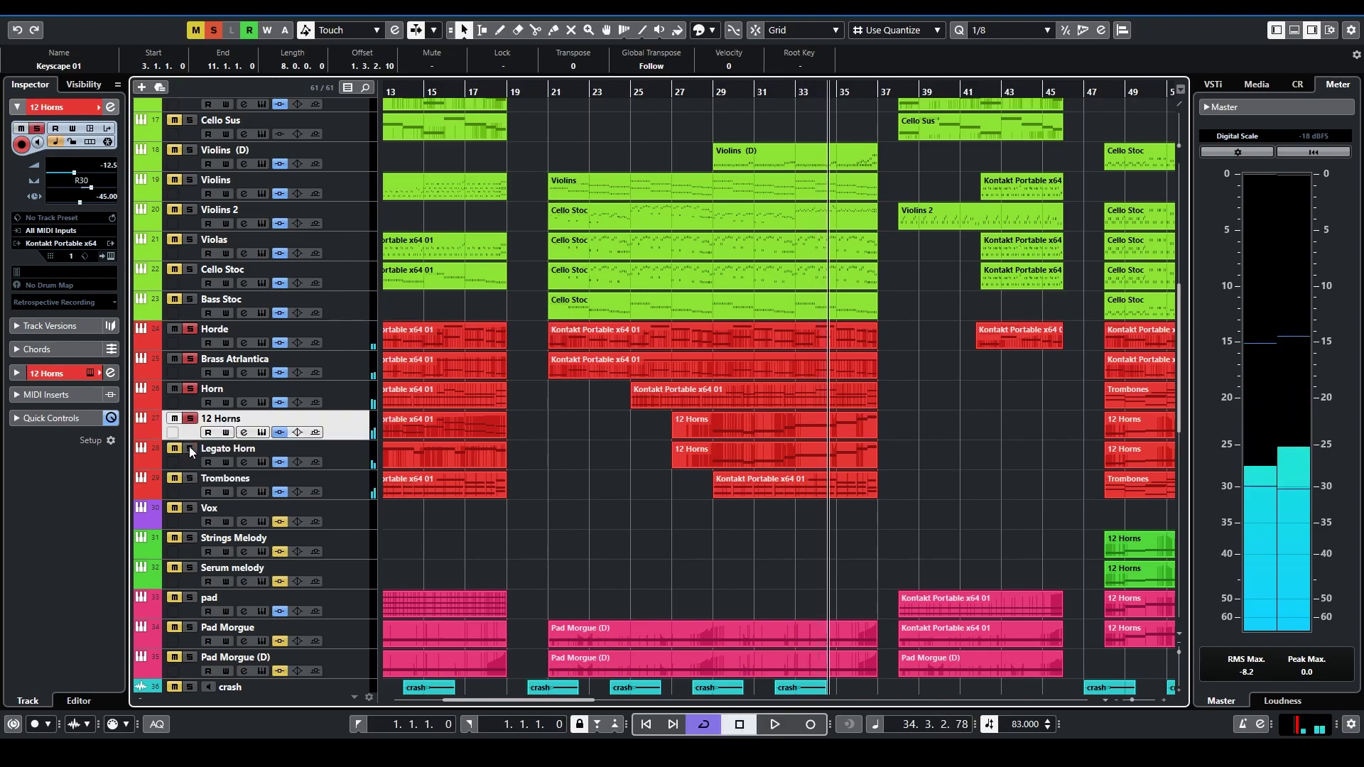
click(189, 330)
Solo the Vox track, play it from bar 55, and view its Oceania women and men choir instruments in Kontakt
click(361, 516)
mouse_move(667, 91)
mouse_down()
mouse_move(651, 76)
mouse_move(681, 108)
mouse_move(664, 117)
mouse_up()
click(189, 508)
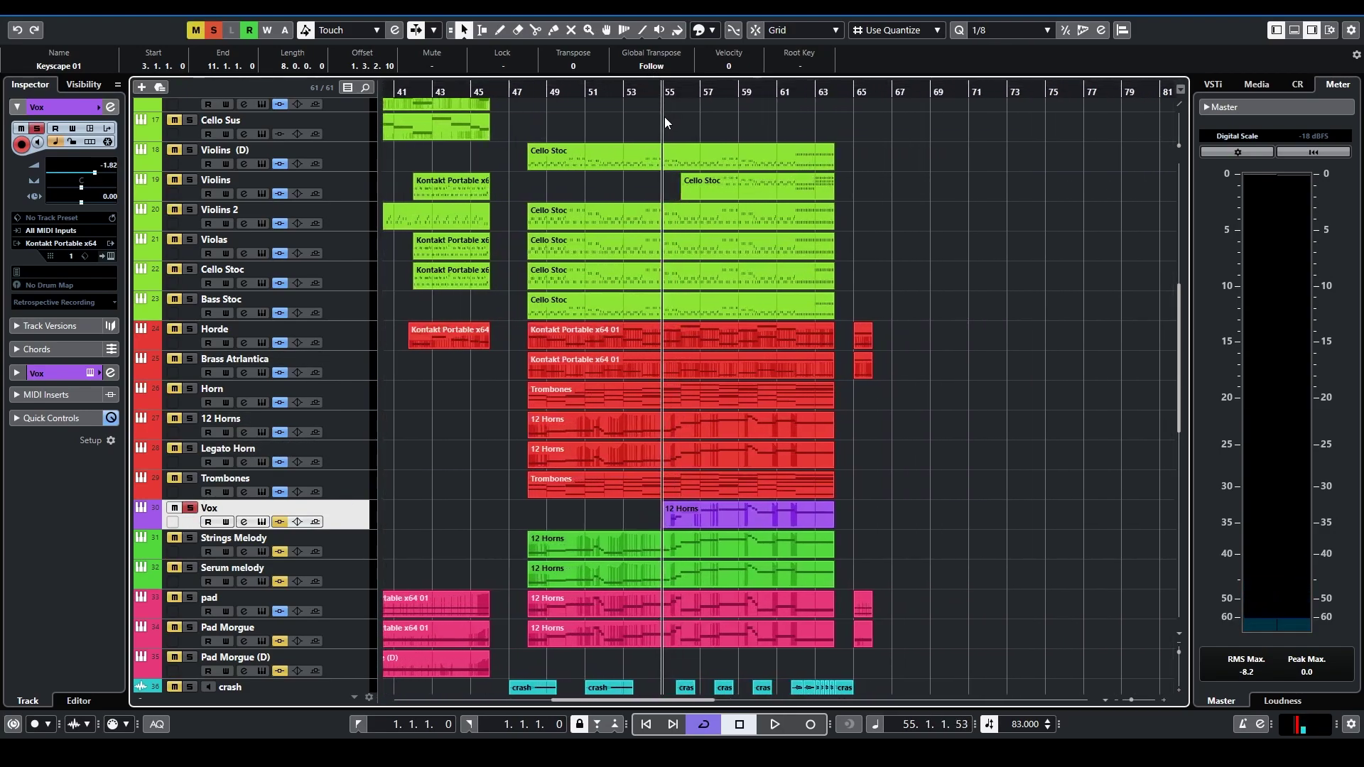
key(space)
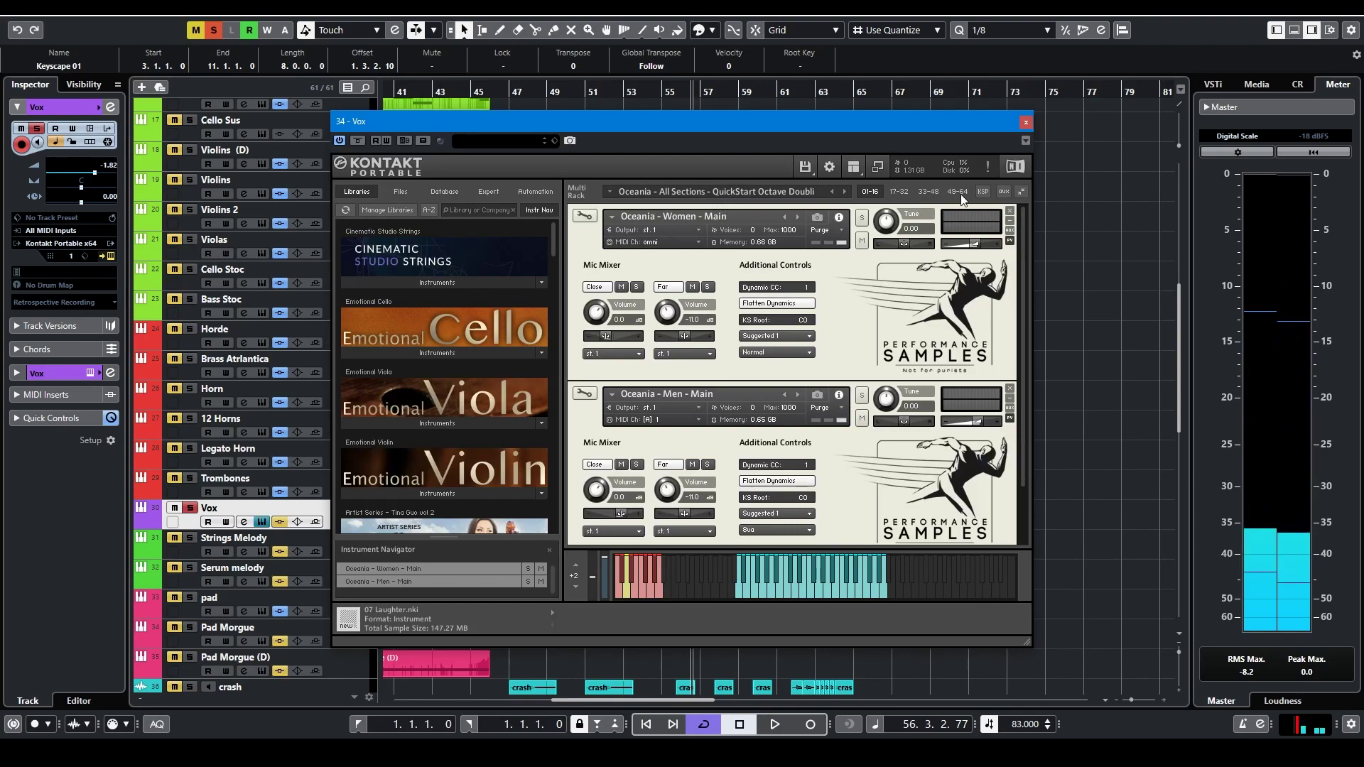
click(1026, 123)
Switch the solo from Vox to Strings Melody, play its part around bar 49, open and close its instrument, and stop playback
scroll(257, 340, down, 3)
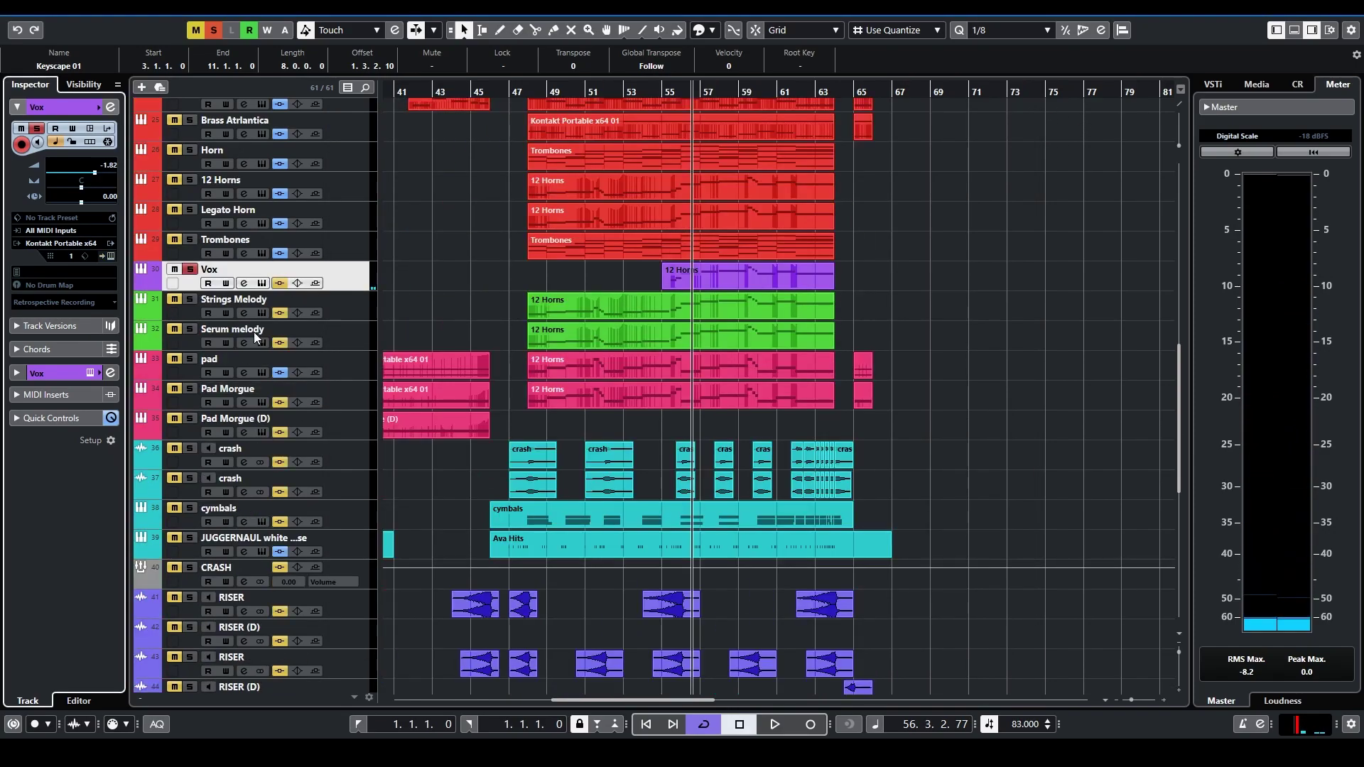
click(351, 317)
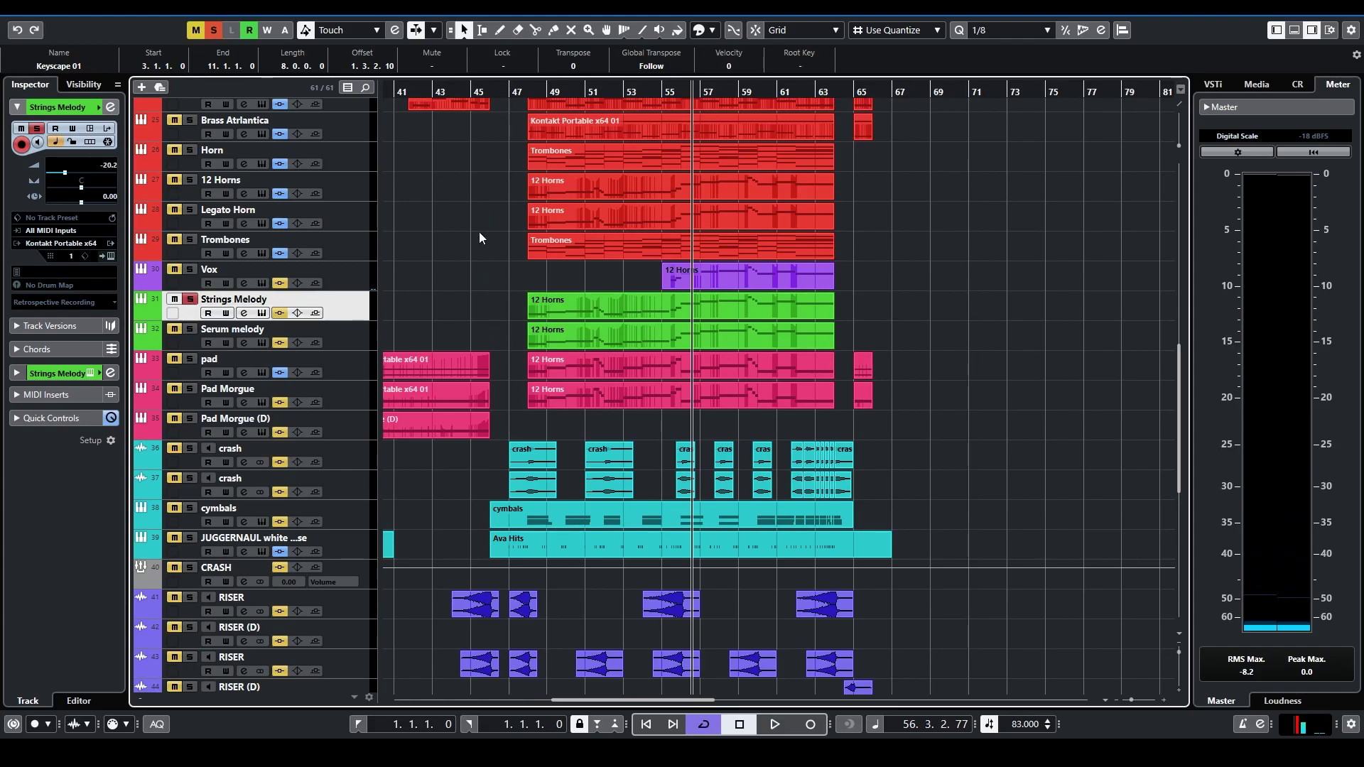
click(526, 99)
key(g)
key(g)
key(g)
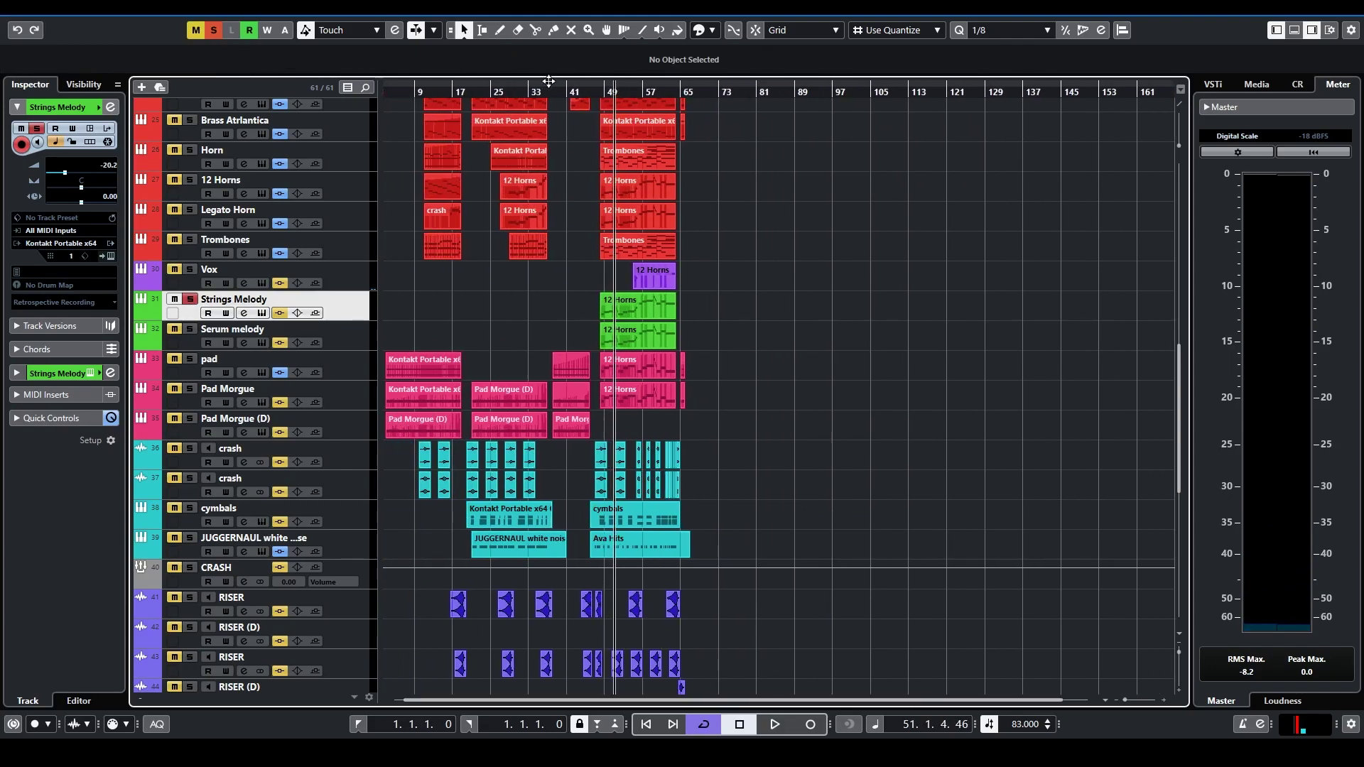
click(263, 313)
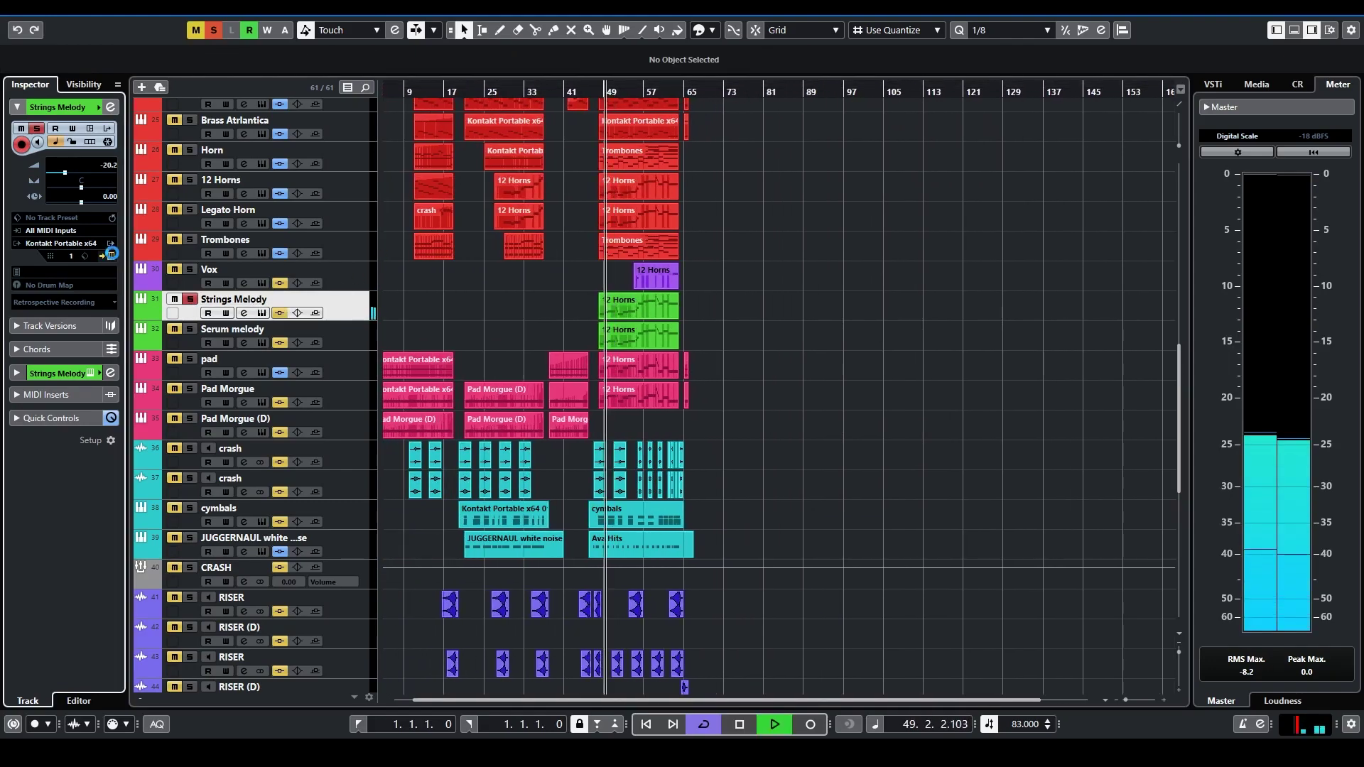
click(1085, 110)
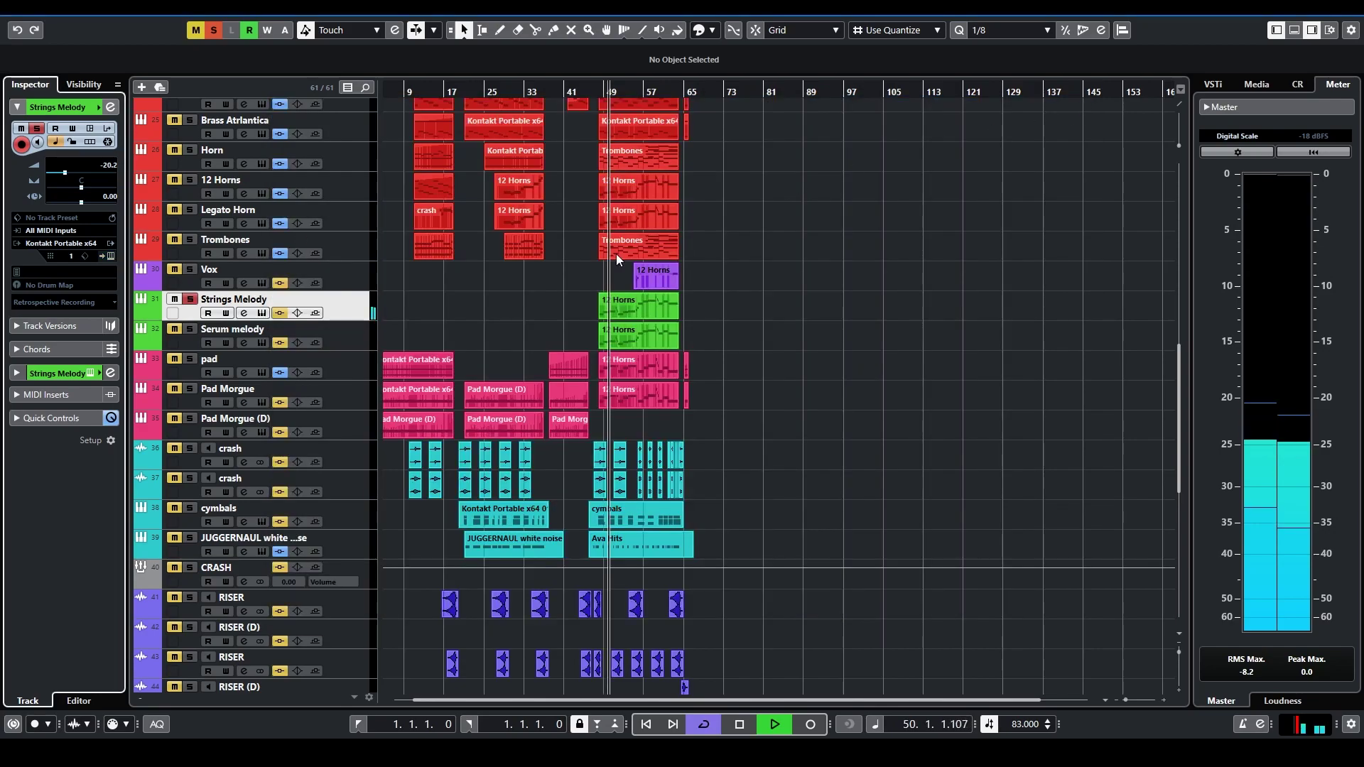
key(space)
Switch the solo from Strings Melody to Serum melody, play its part from about bar 50, briefly show its Serum instrument, and stop playback
key(Down)
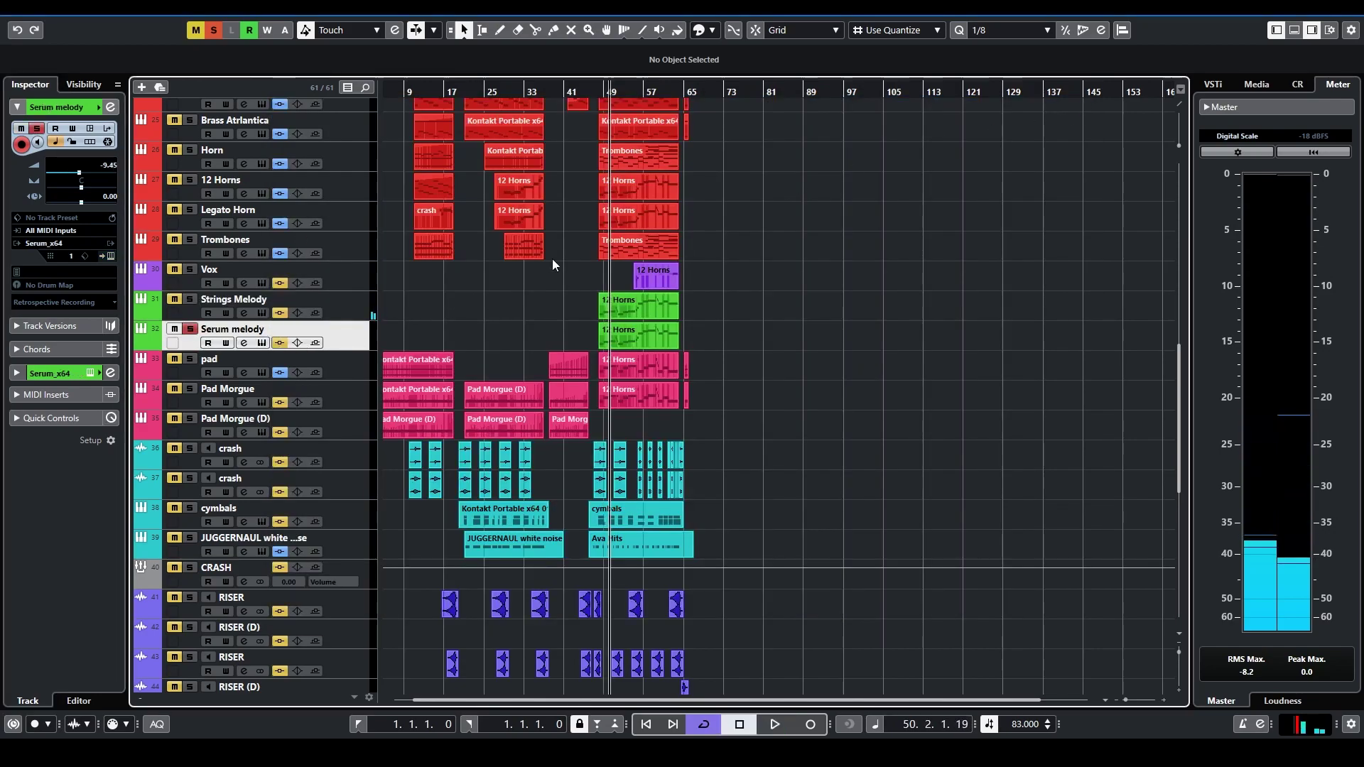
drag(600, 88, 609, 89)
key(h)
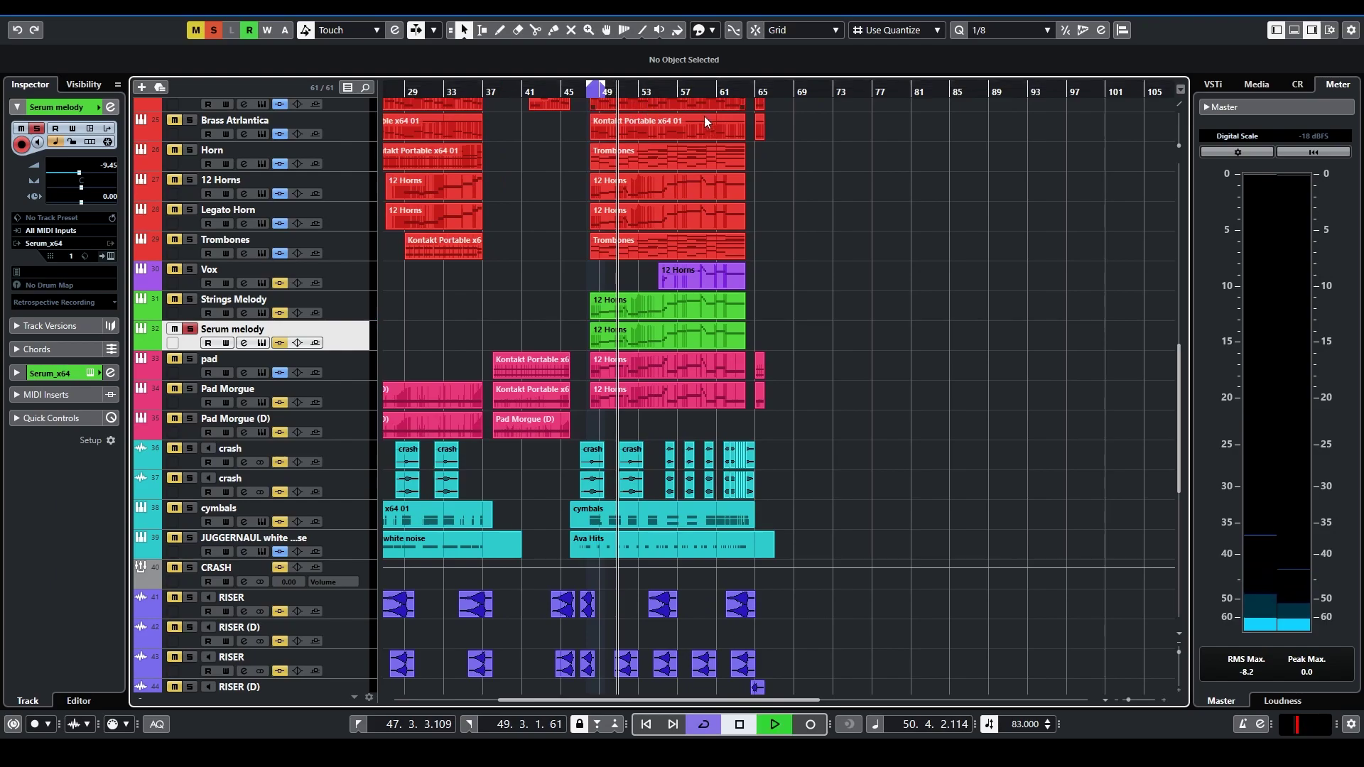
key(space)
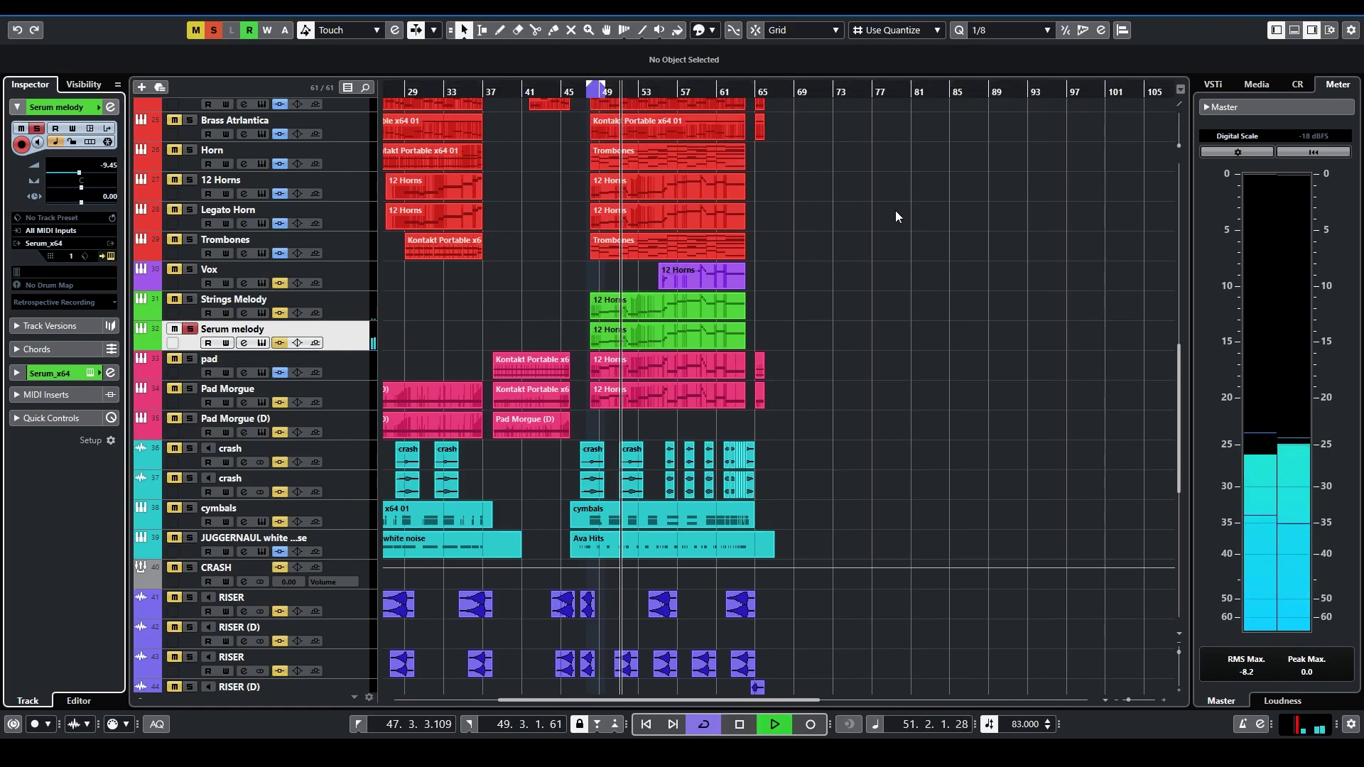
key(e)
click(994, 98)
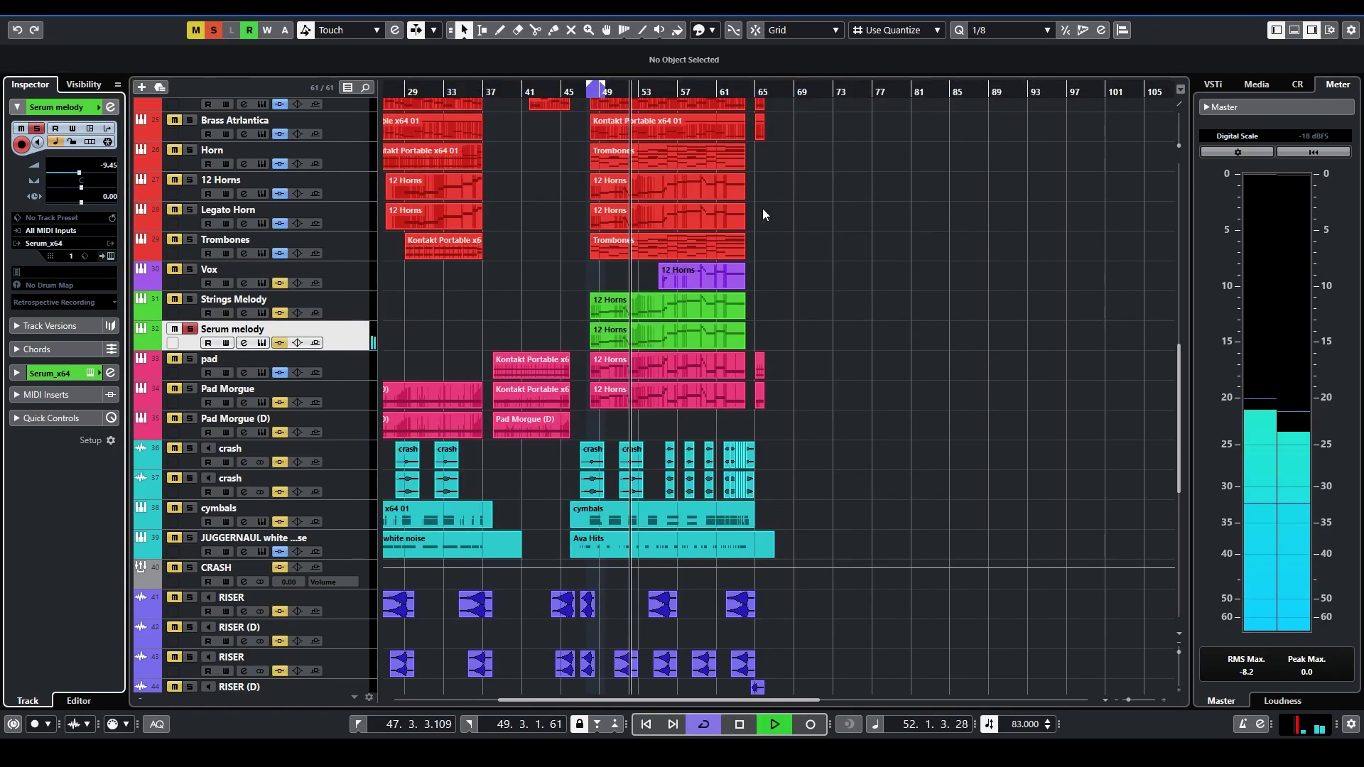
key(space)
Solo the pad track, play it from about bar 3, and view its Above the Rain instrument in Kontakt
key(Down)
key(shift+f)
click(402, 91)
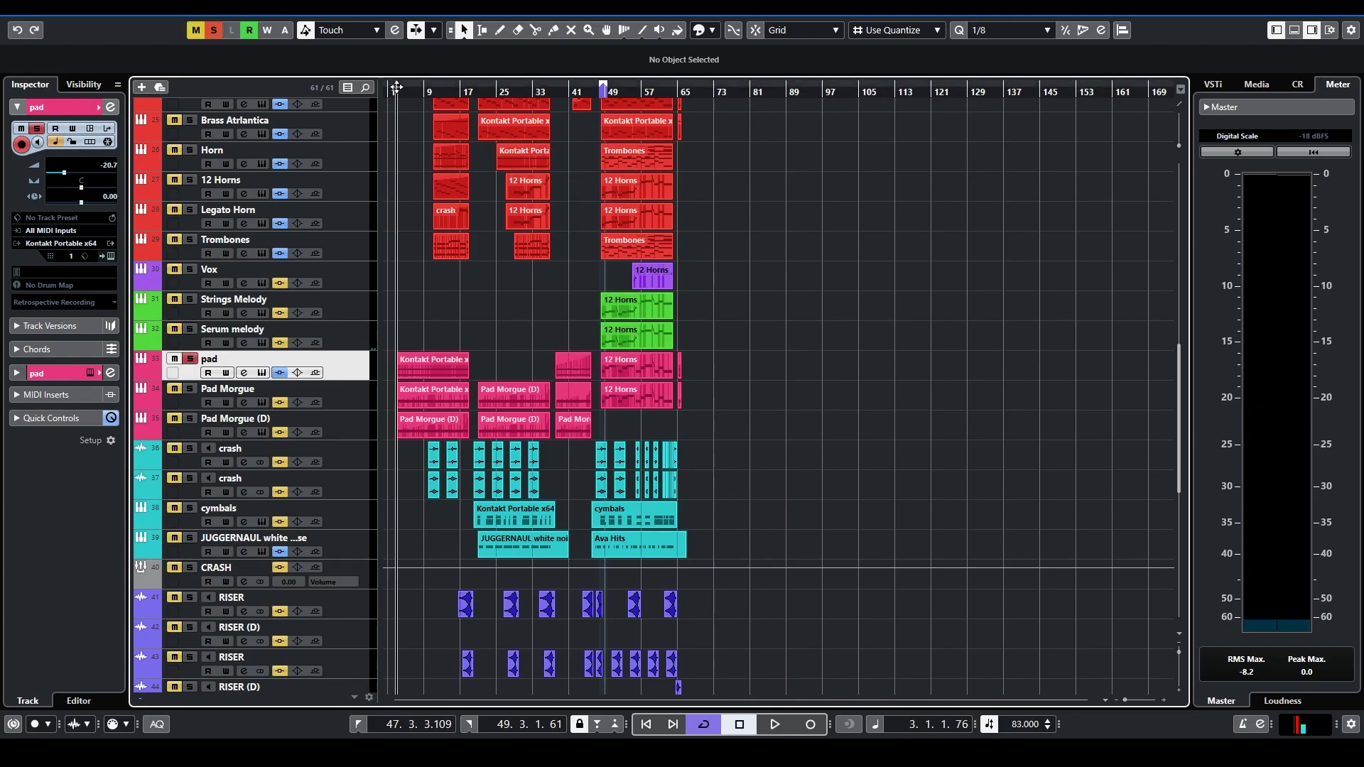
key(h)
key(space)
click(111, 256)
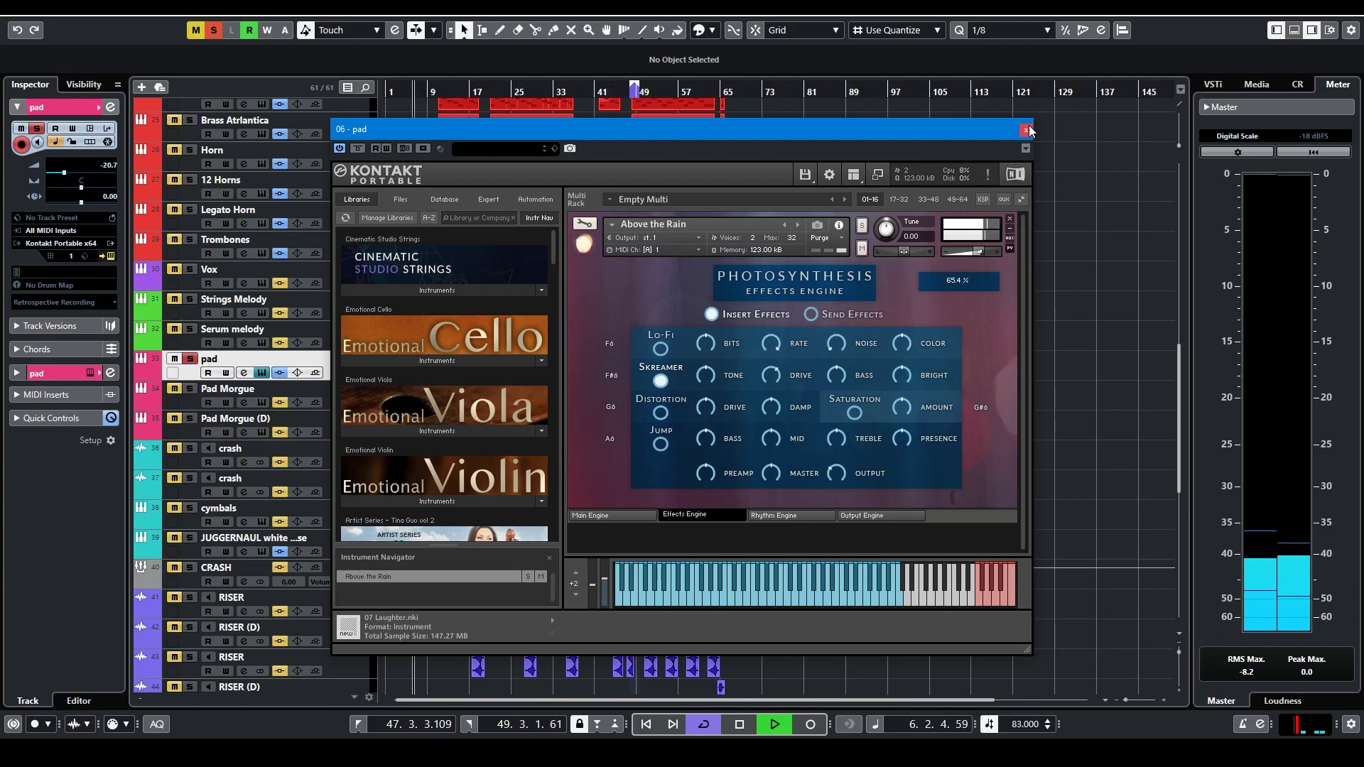
key(Escape)
Move the solo to the Pad Morgue track during playback and view its INSTINCT Drone - Morgue instrument in Kontakt
click(348, 389)
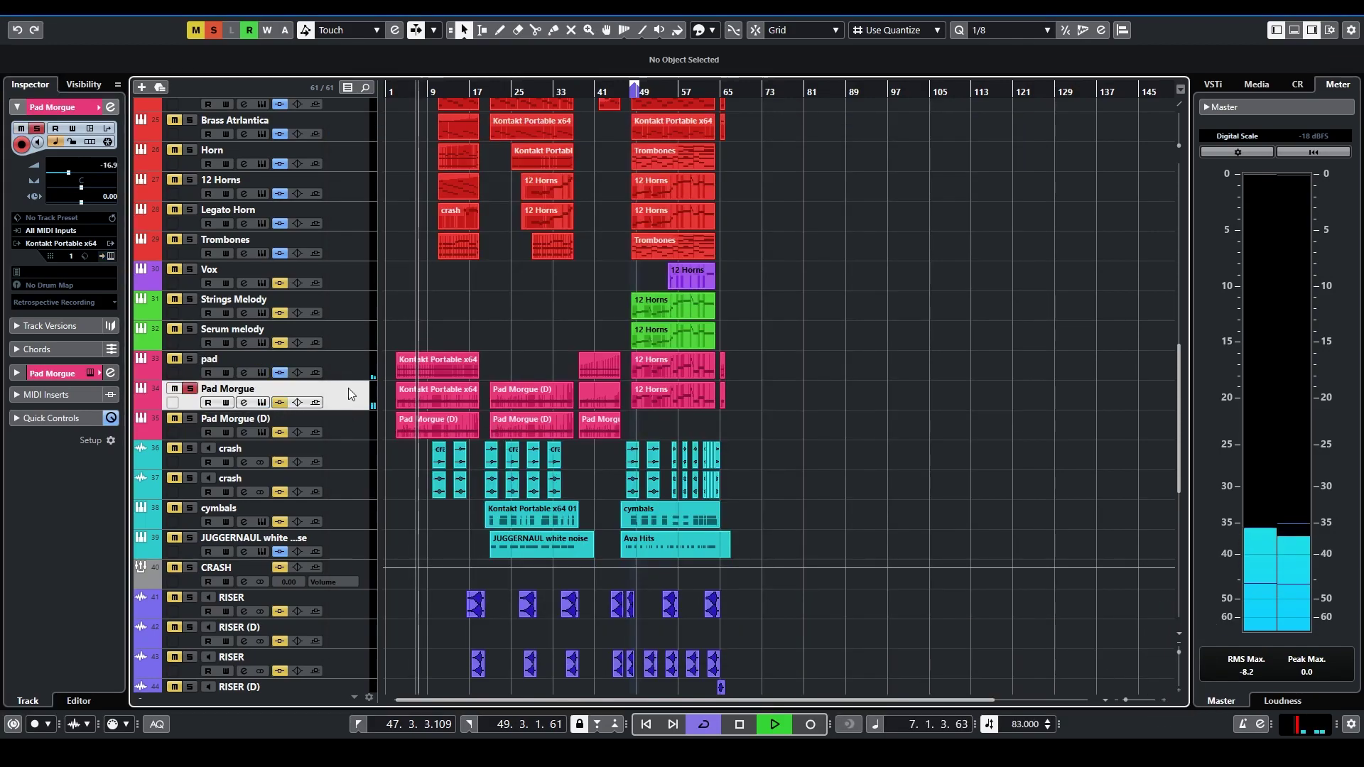
click(111, 257)
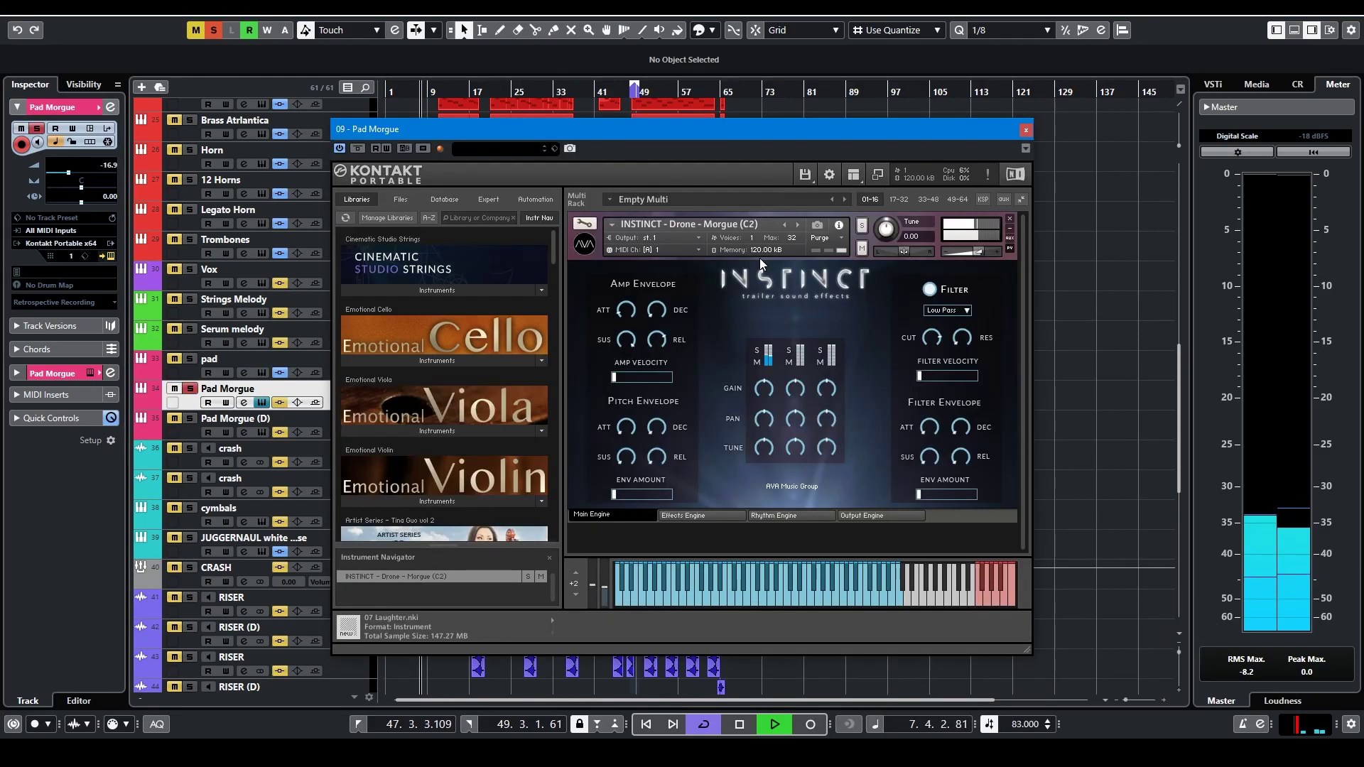
click(1025, 130)
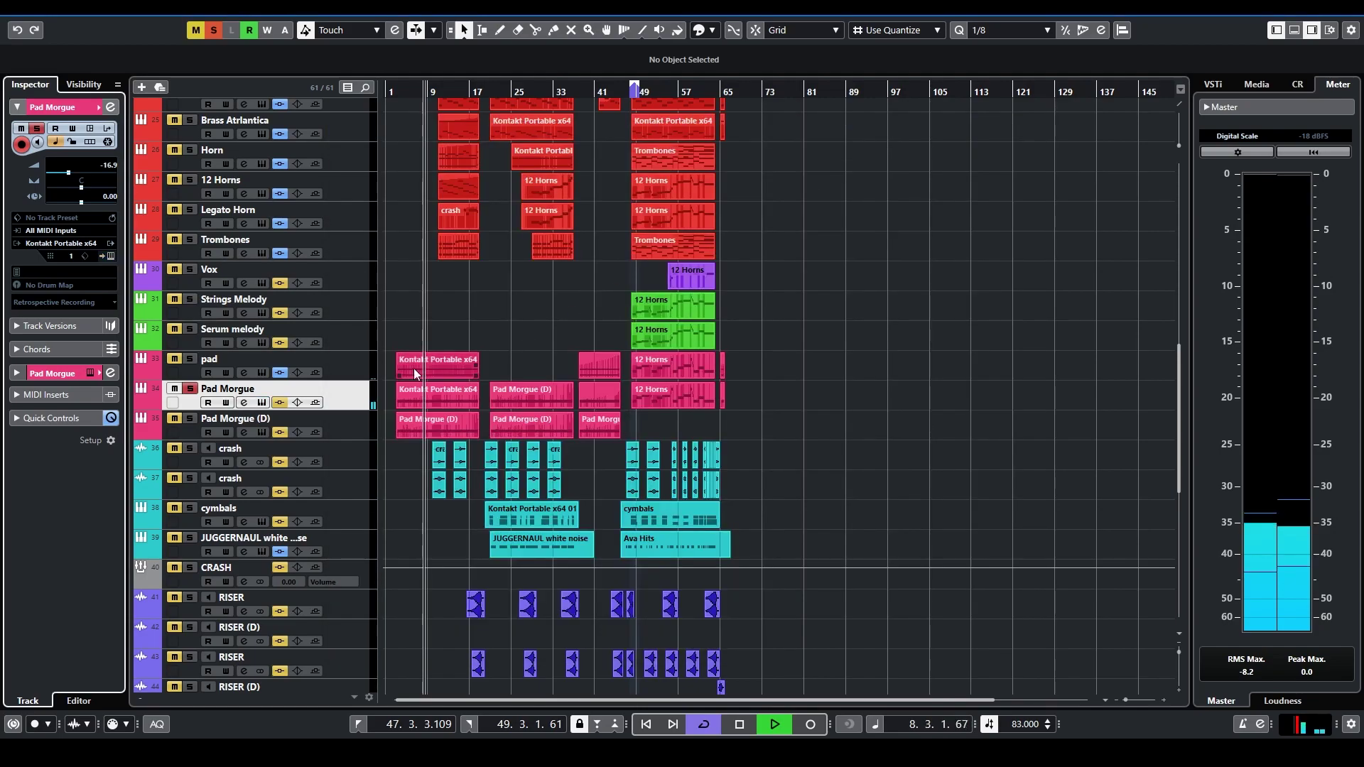
Move the solo to Pad Morgue (D), view its cry1 preset in Serum, then stop playback and clear the solo
click(358, 418)
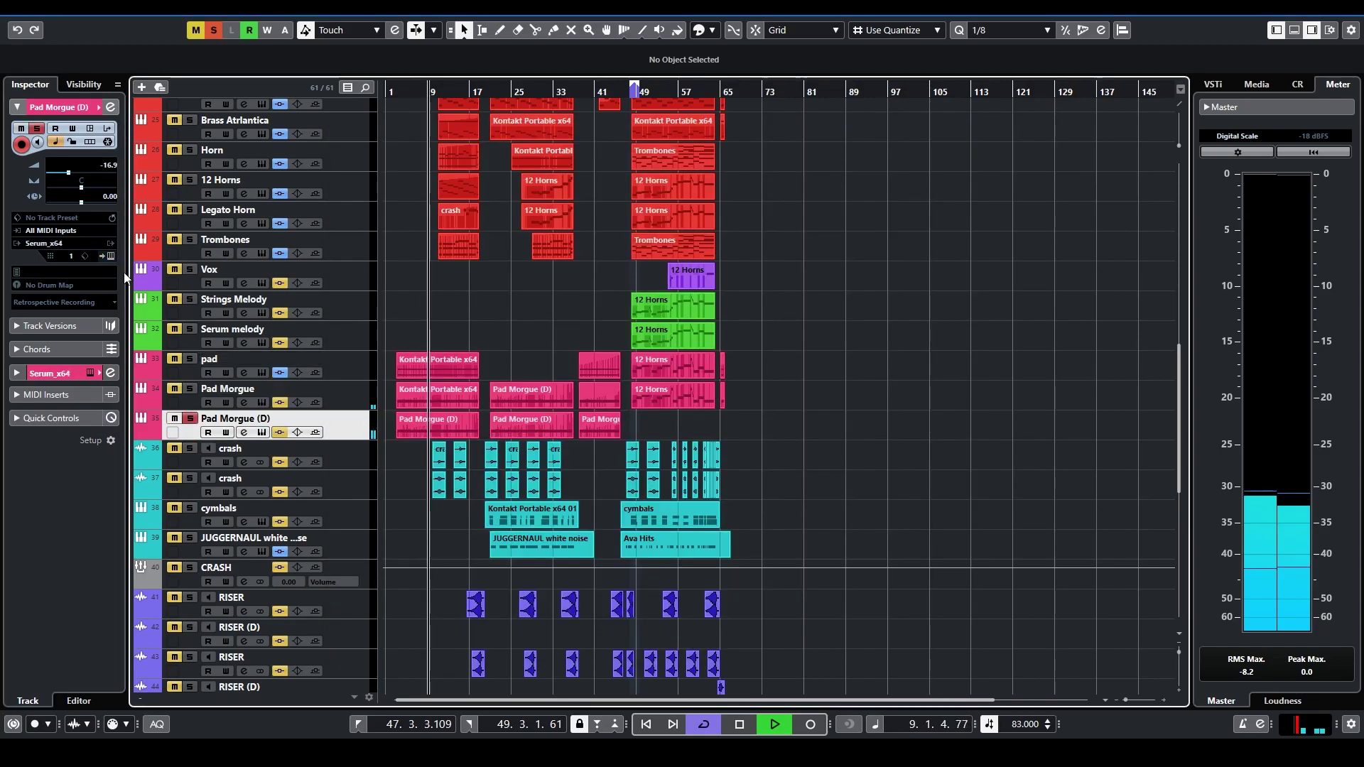
click(108, 256)
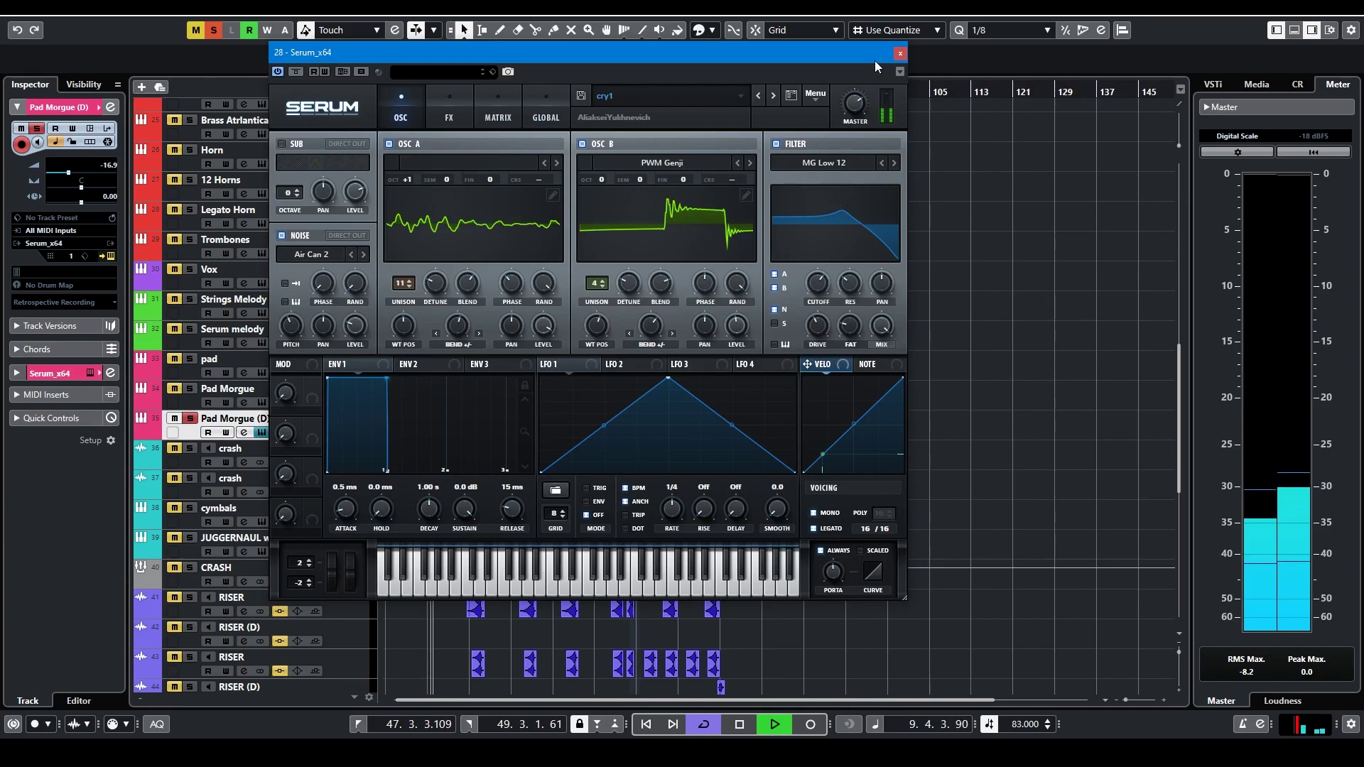
click(900, 54)
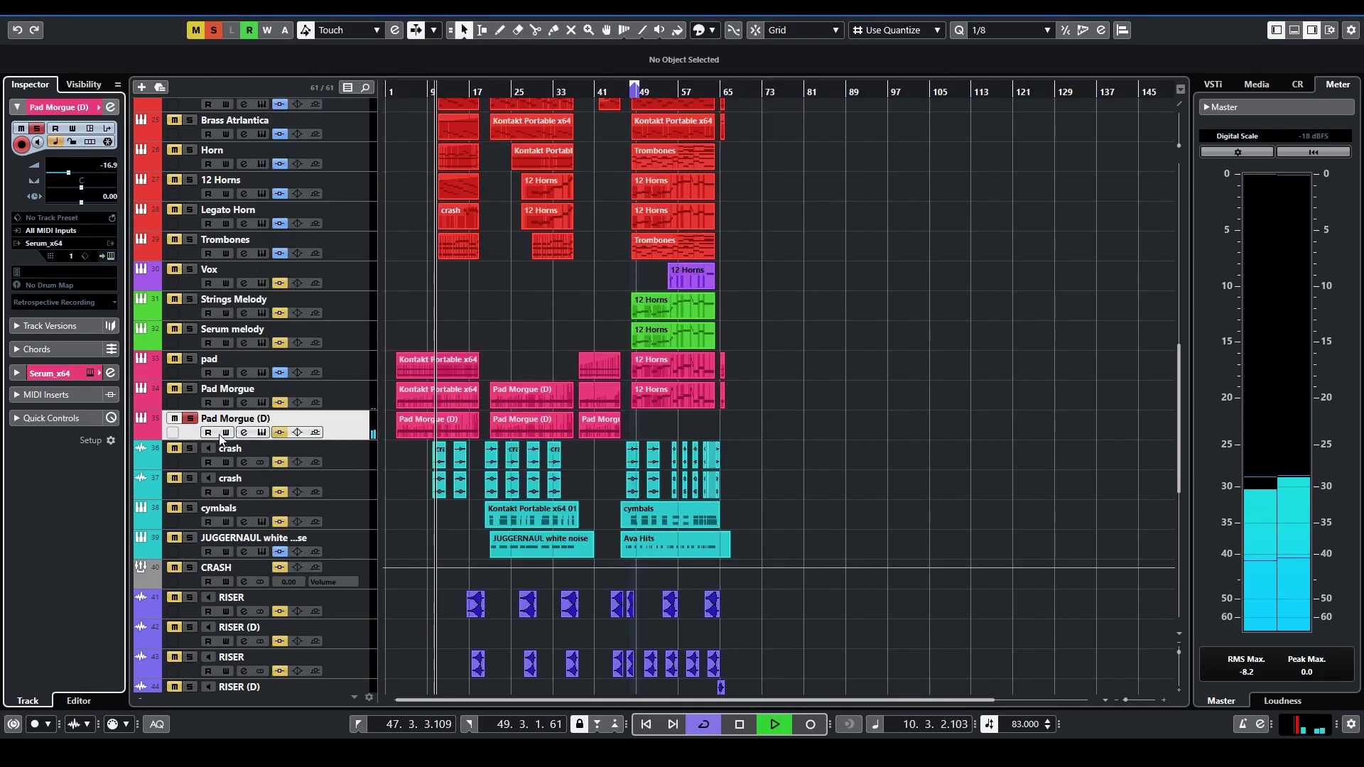
key(space)
click(190, 419)
Solo the first crash track and play it from about bar 10
click(364, 452)
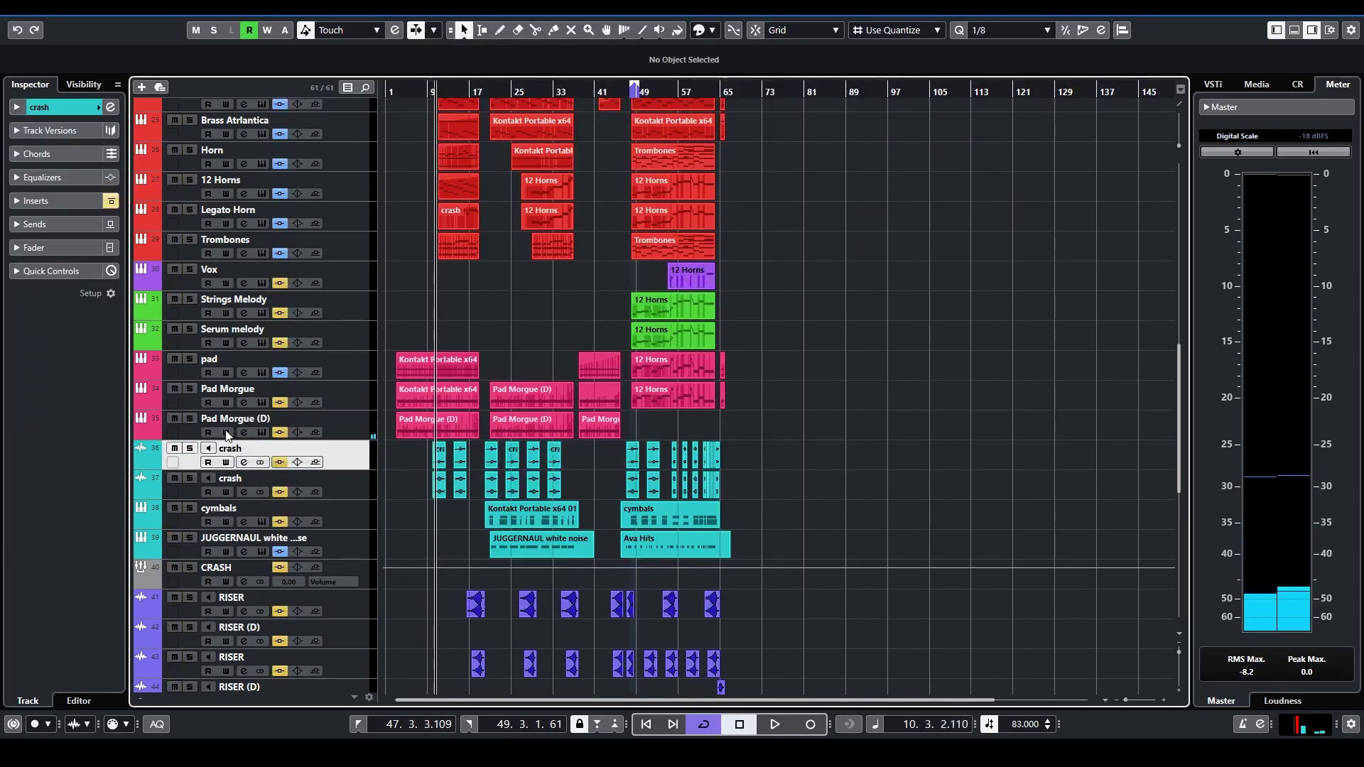
click(189, 449)
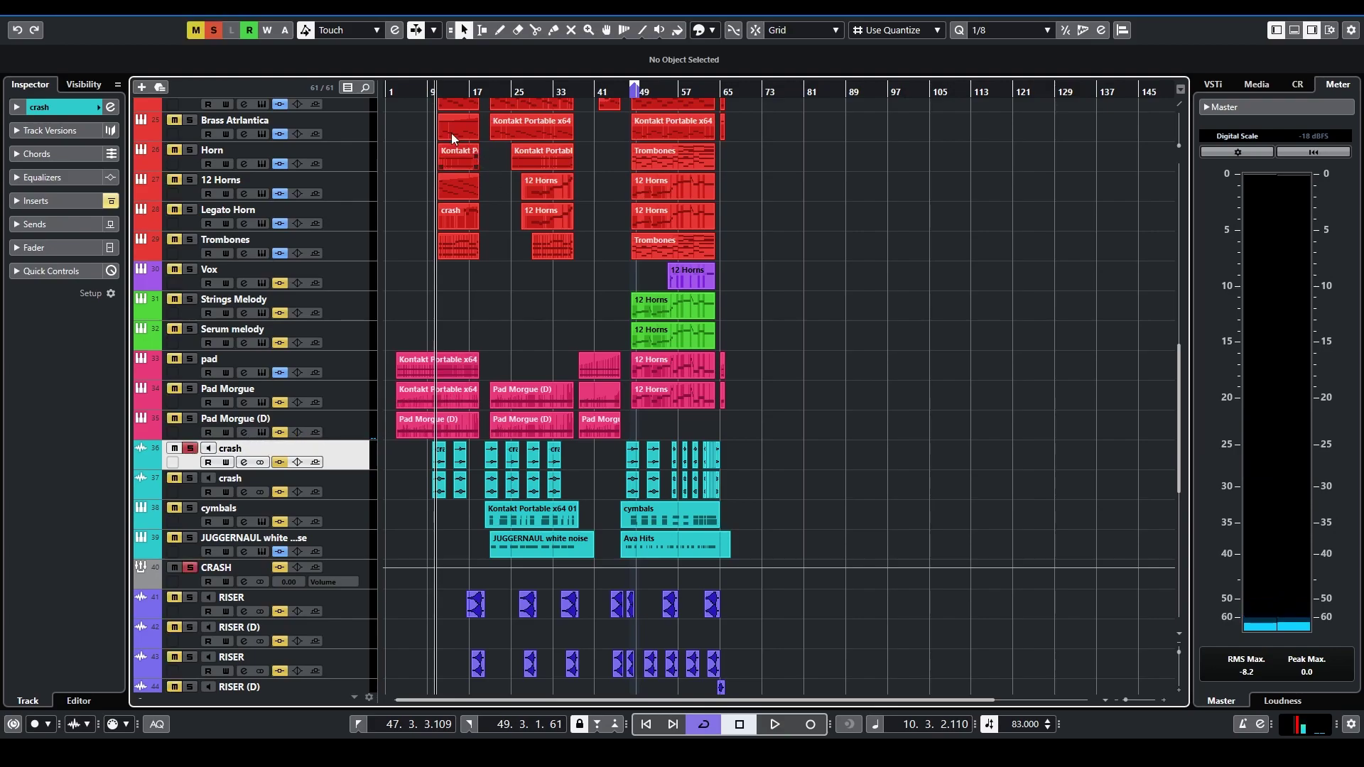
drag(437, 93, 432, 109)
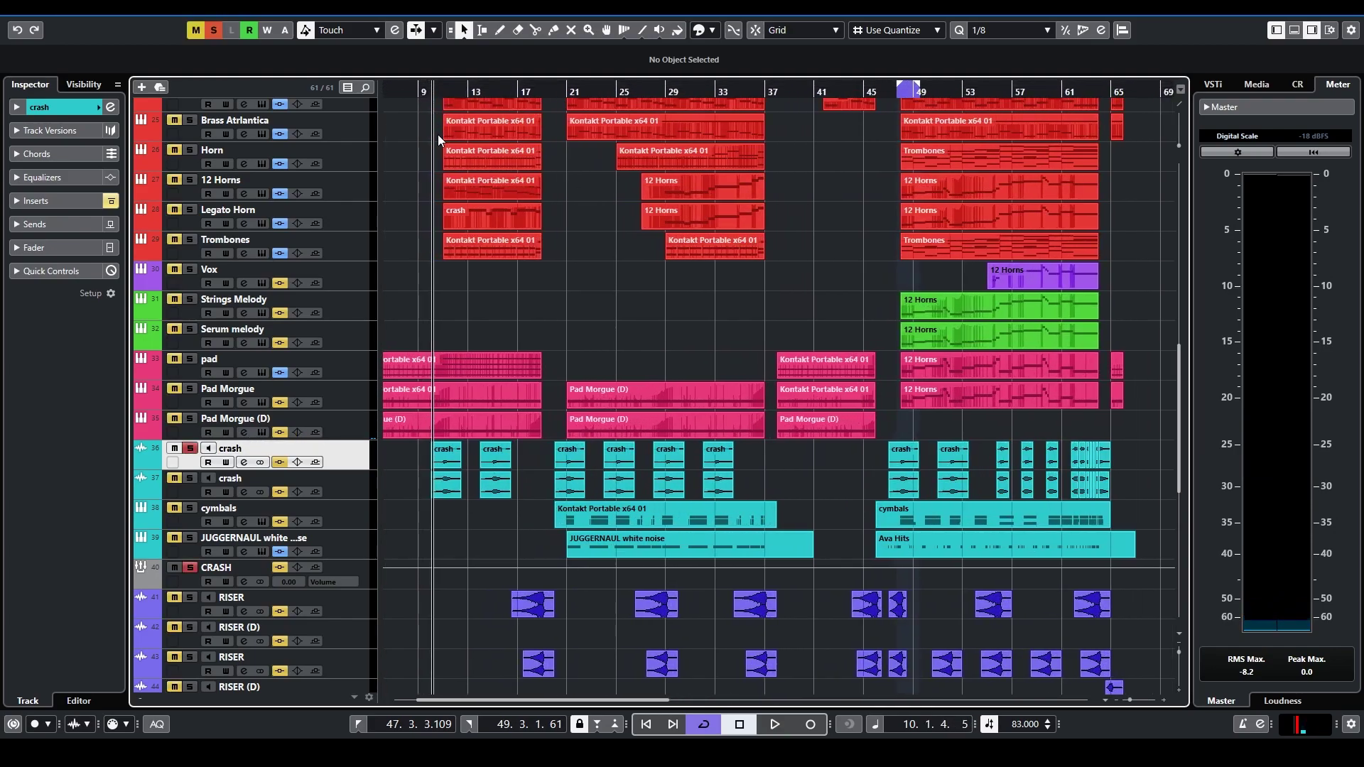
key(space)
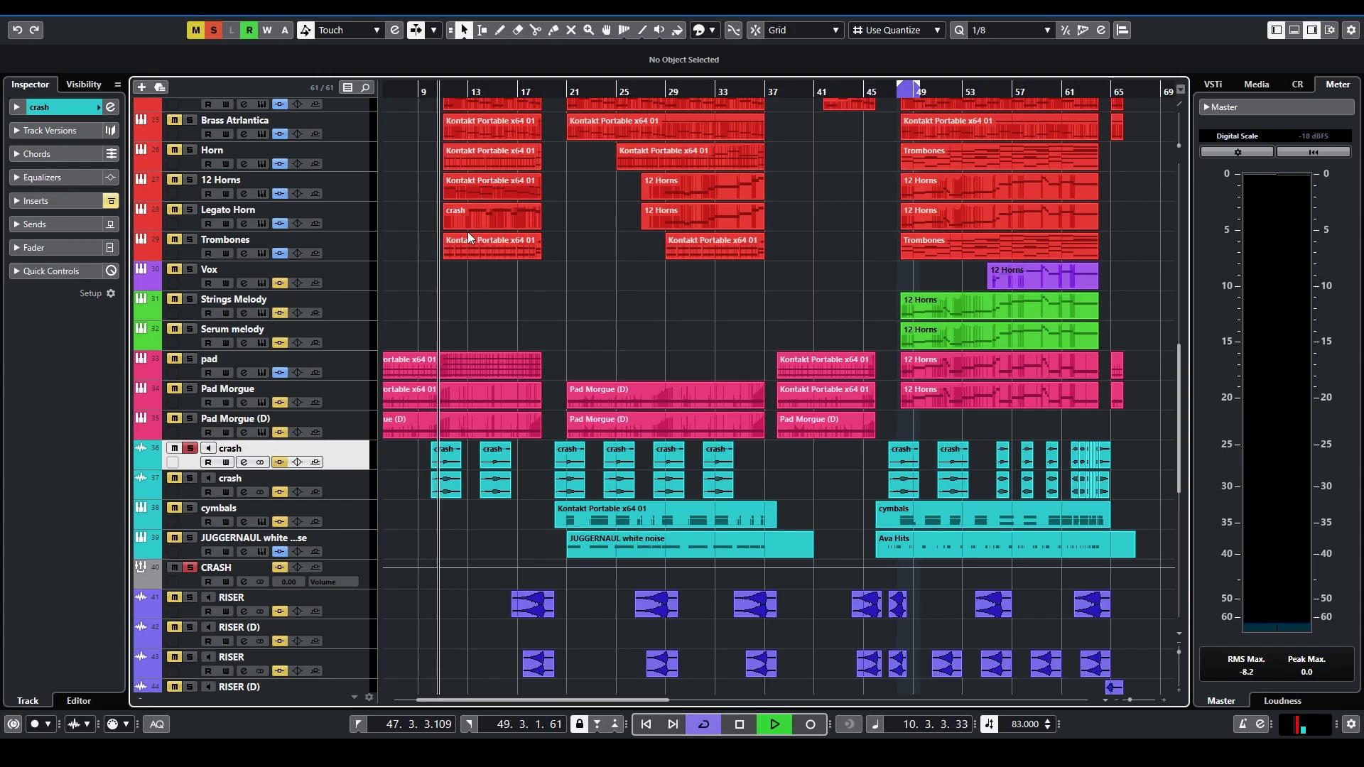
Switch the solo to the second crash track, play its hit near bar 13, then stop and clear the solo
click(190, 478)
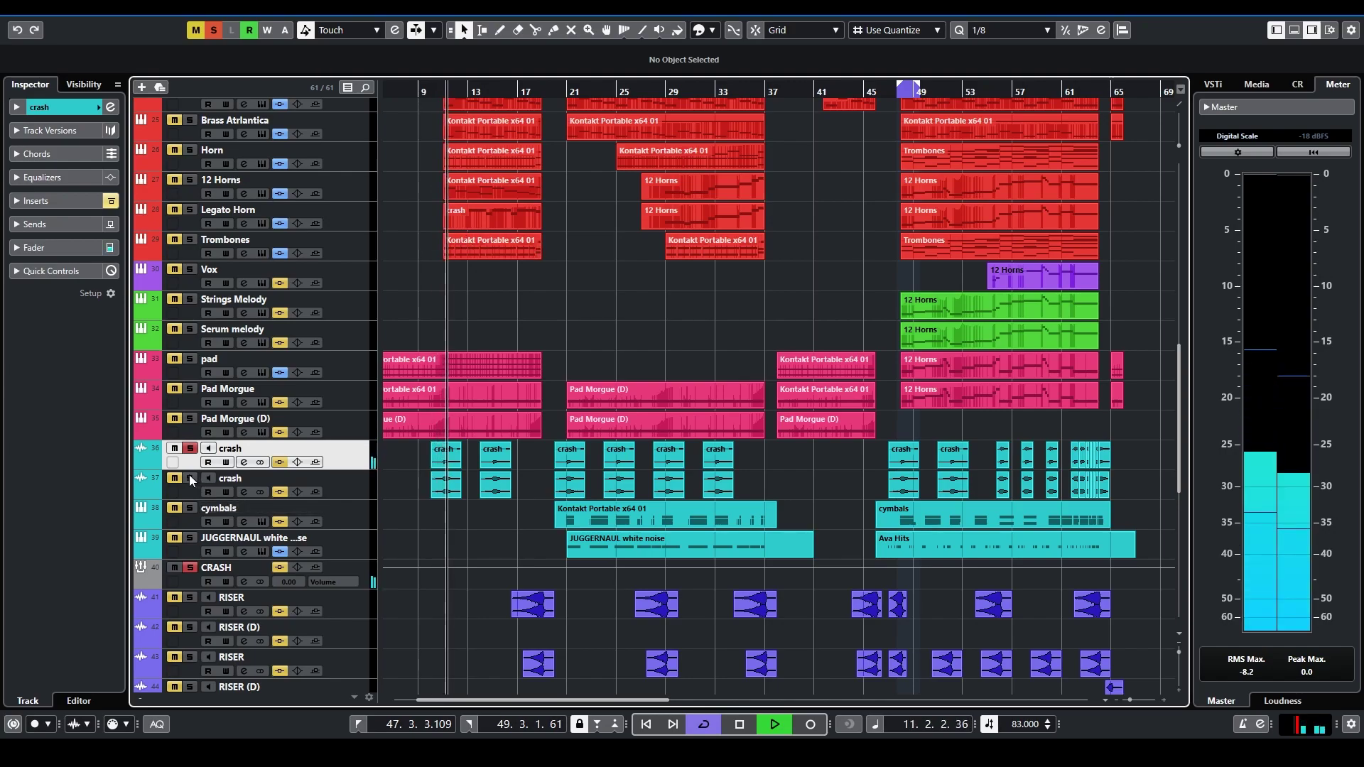
key(space)
click(357, 480)
key(space)
drag(489, 92, 463, 74)
key(space)
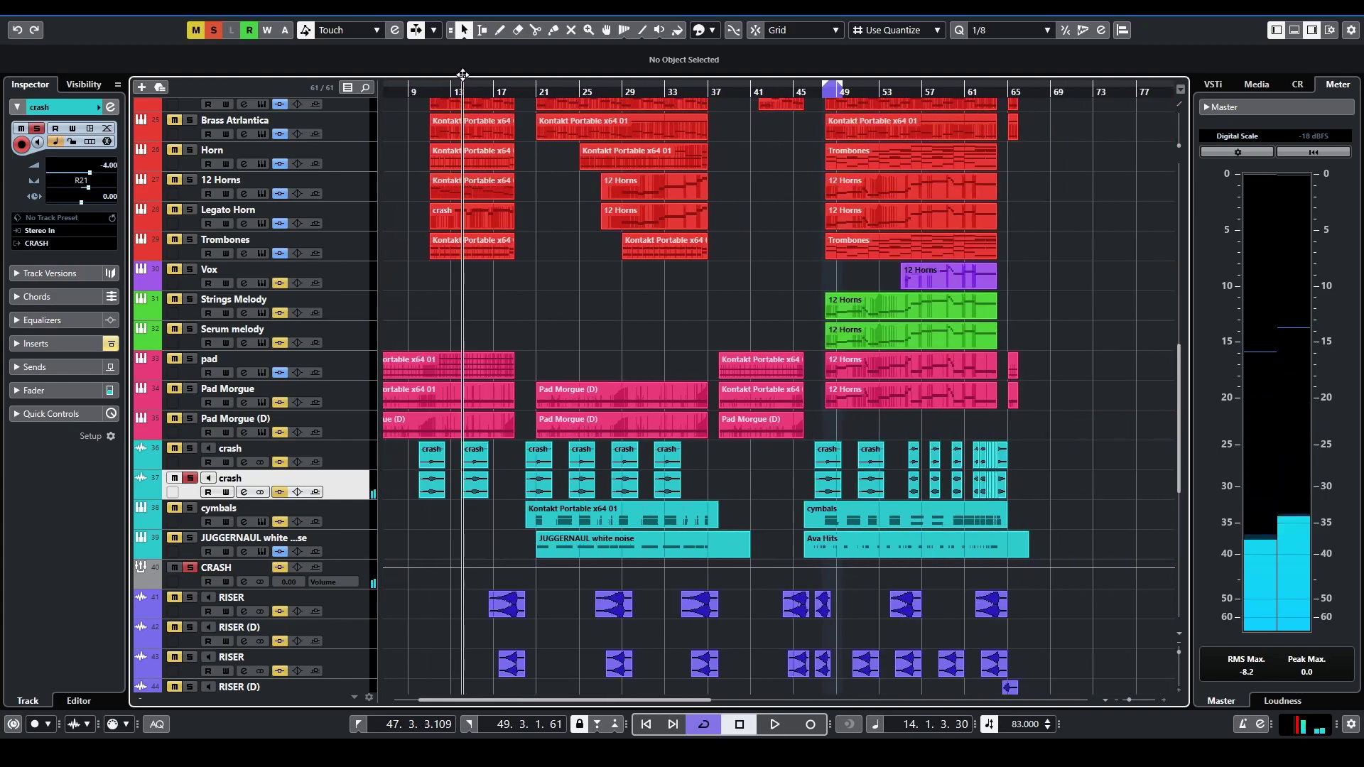
click(191, 483)
Solo the cymbals track, play it from about bar 21, view its 8DIO Majestica Percussion instrument, and clear the solo
click(352, 503)
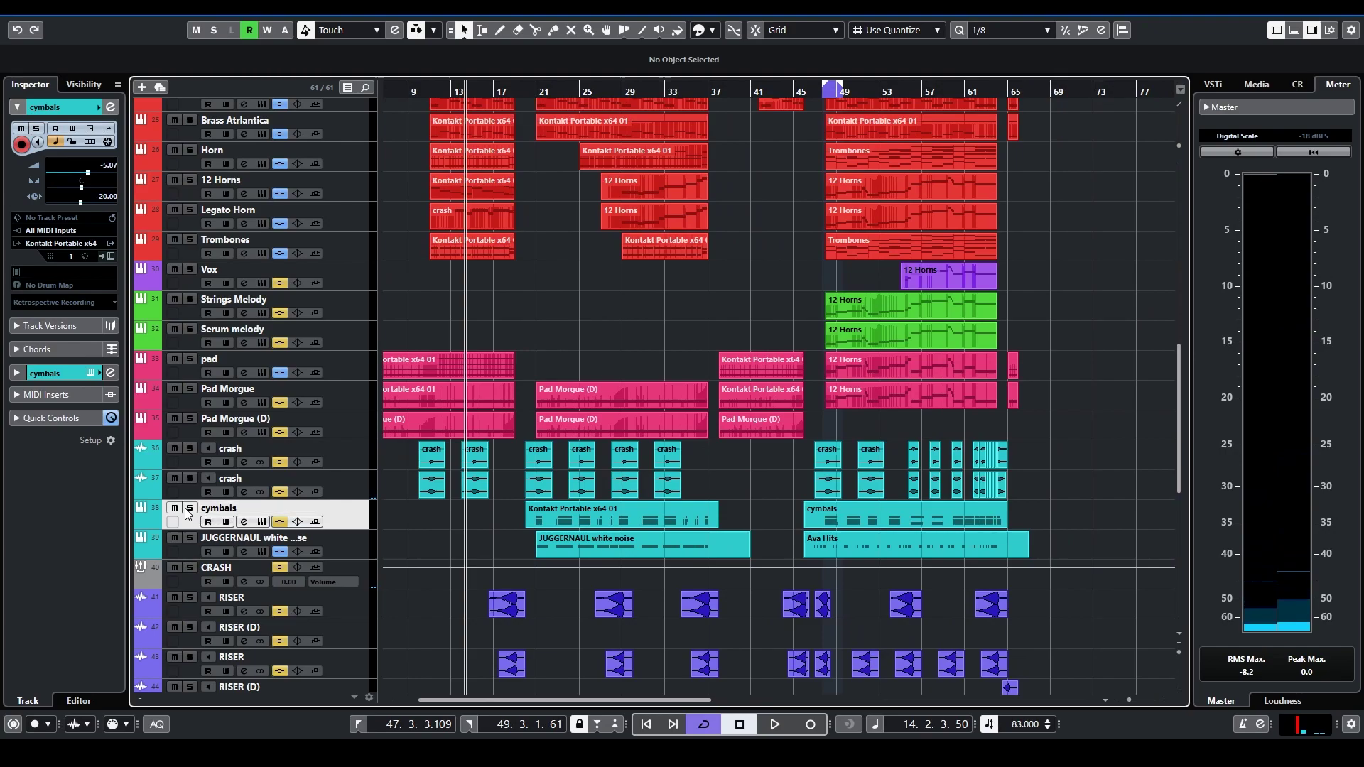
click(190, 509)
click(539, 103)
key(h)
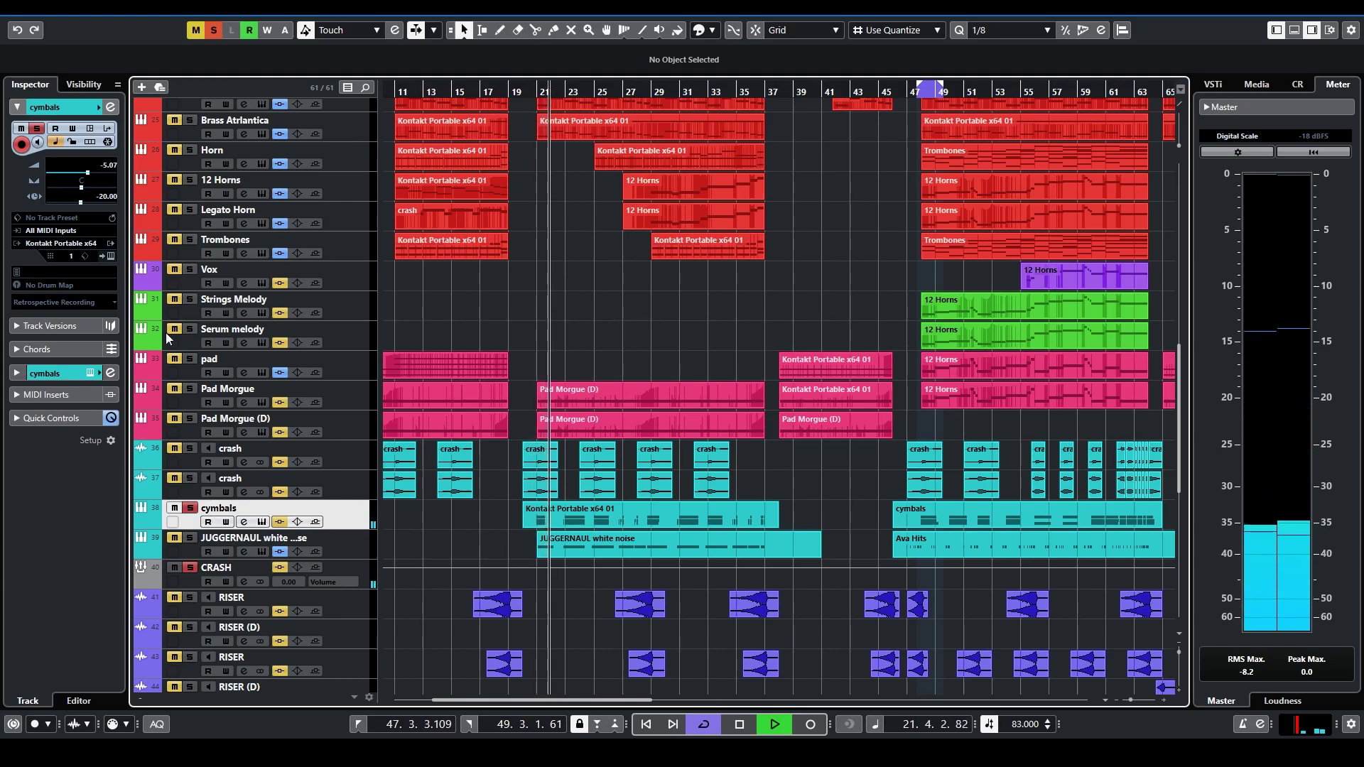
key(space)
click(111, 256)
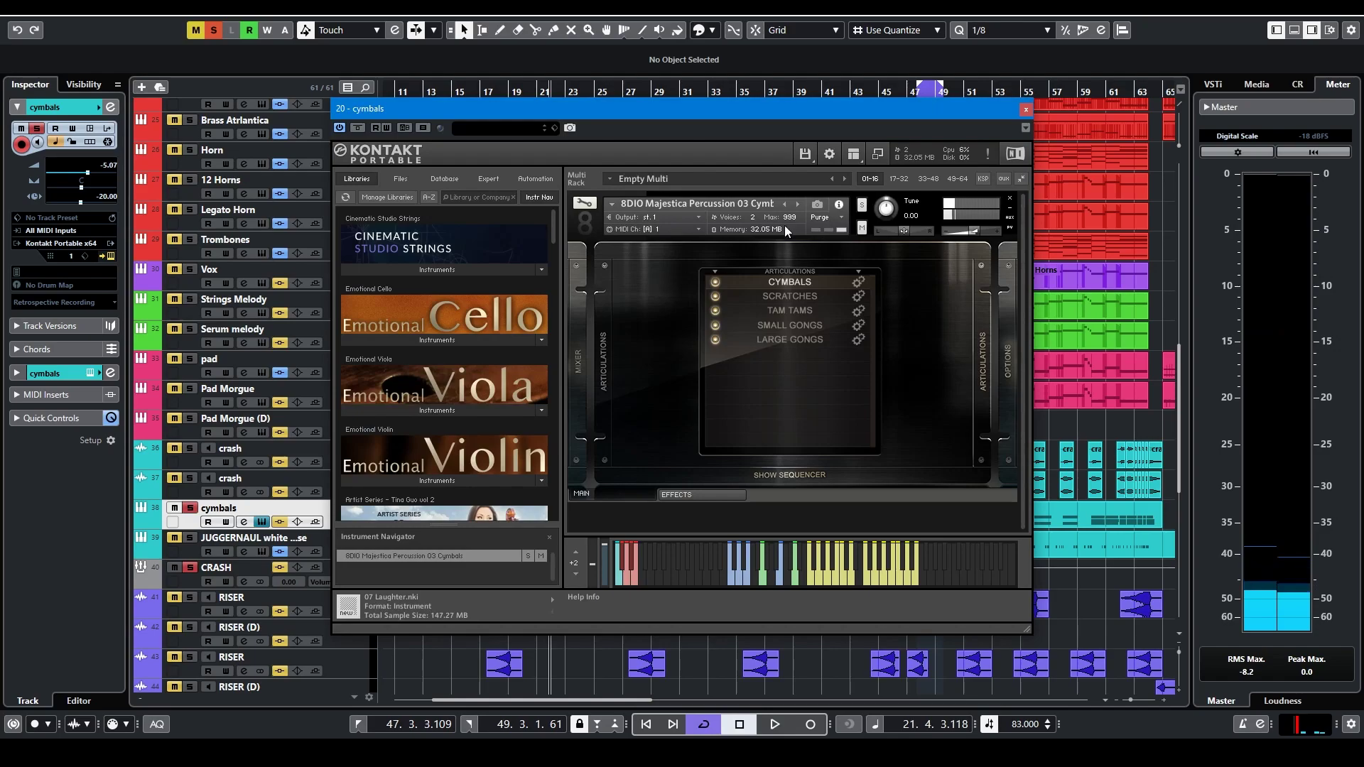
click(1026, 109)
click(190, 508)
Solo the JUGGERNAUL white noise track, play it around bar 21, view its DRUMS & FX Juggernaut instrument, and clear the solo
click(341, 544)
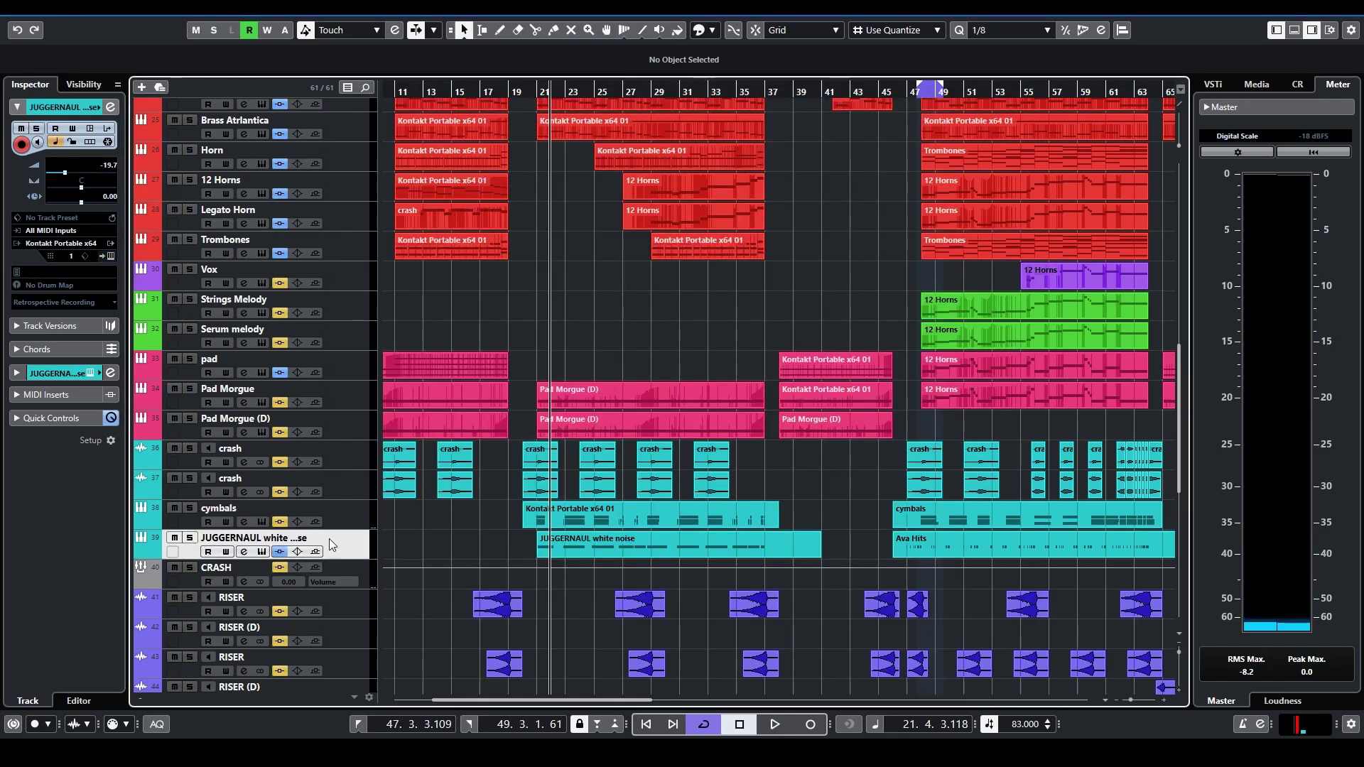
click(189, 538)
key(space)
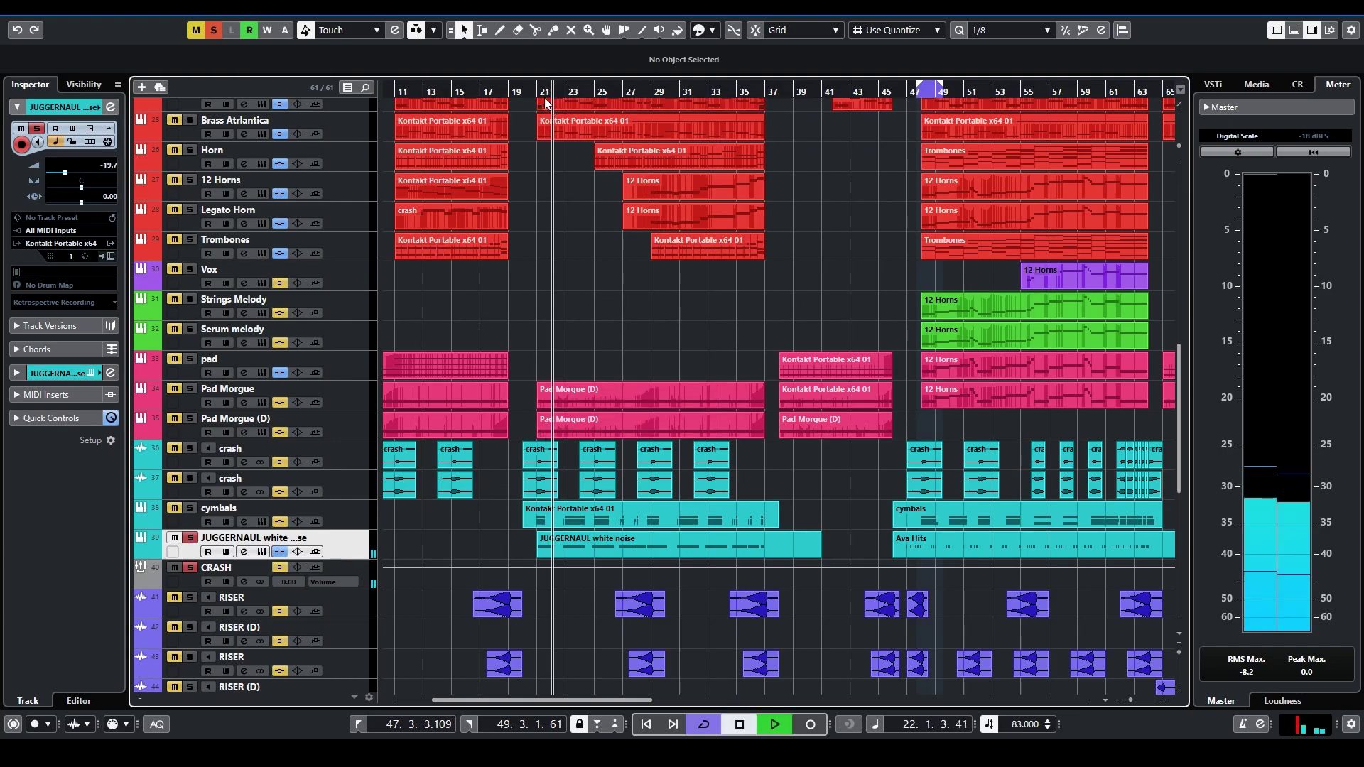
drag(538, 88, 538, 90)
click(112, 256)
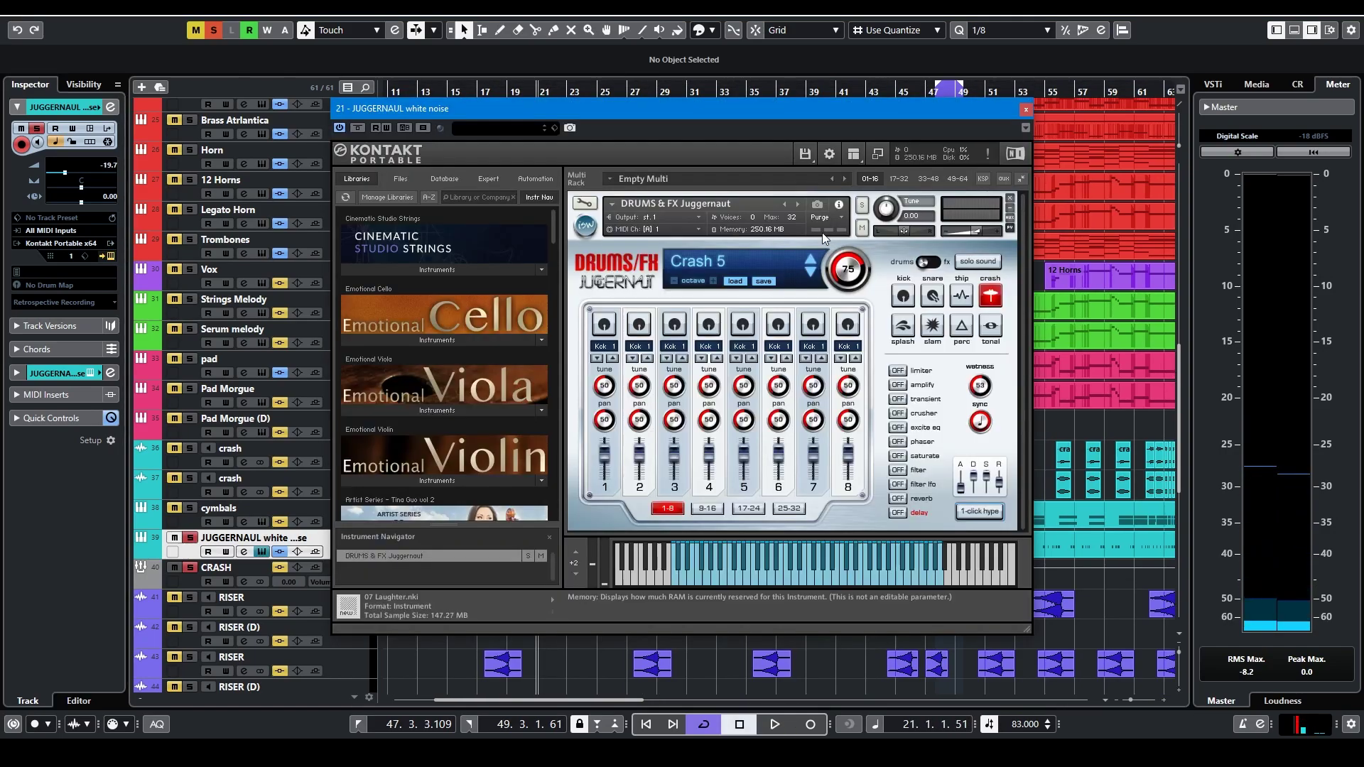
click(1026, 110)
click(190, 539)
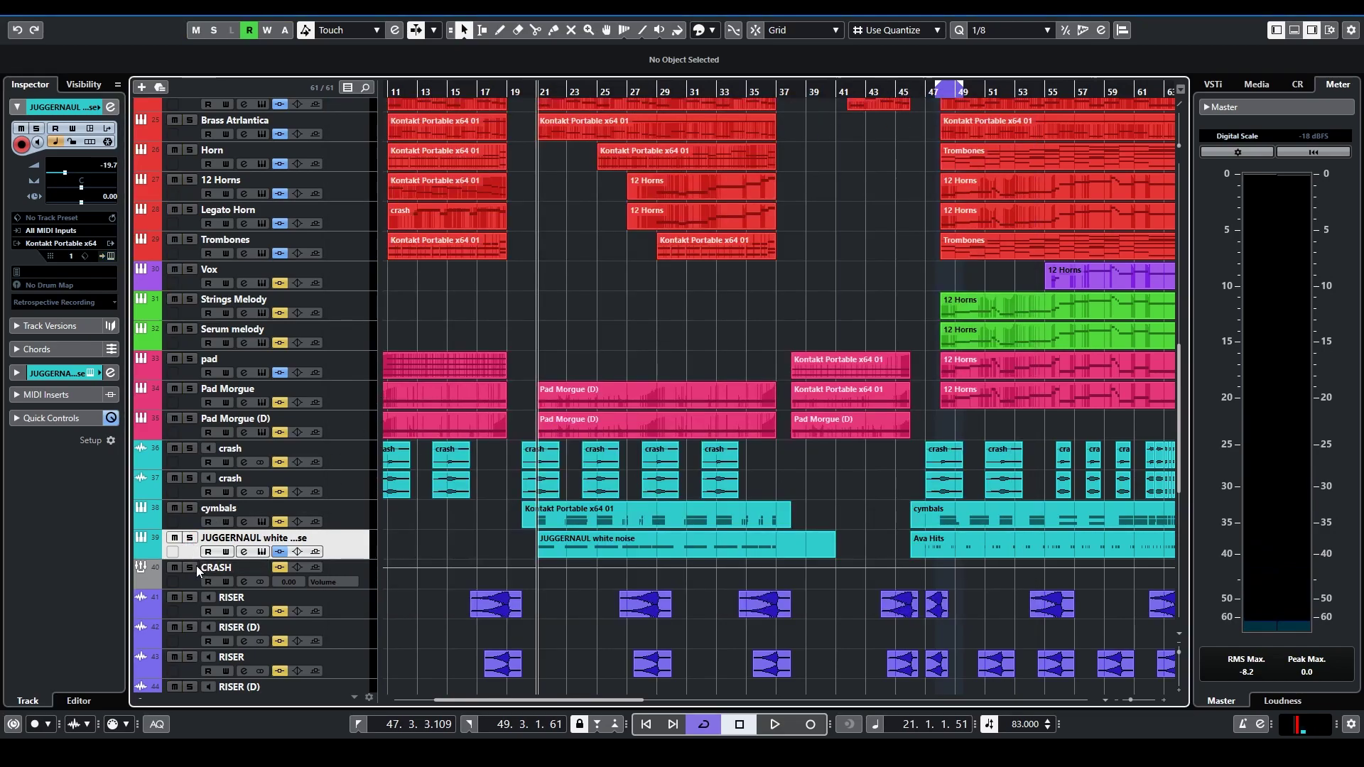
Solo the first RISER track, play its riser from about bar 17, then stop playback and clear the solo
scroll(441, 458, down, 4)
drag(495, 93, 488, 61)
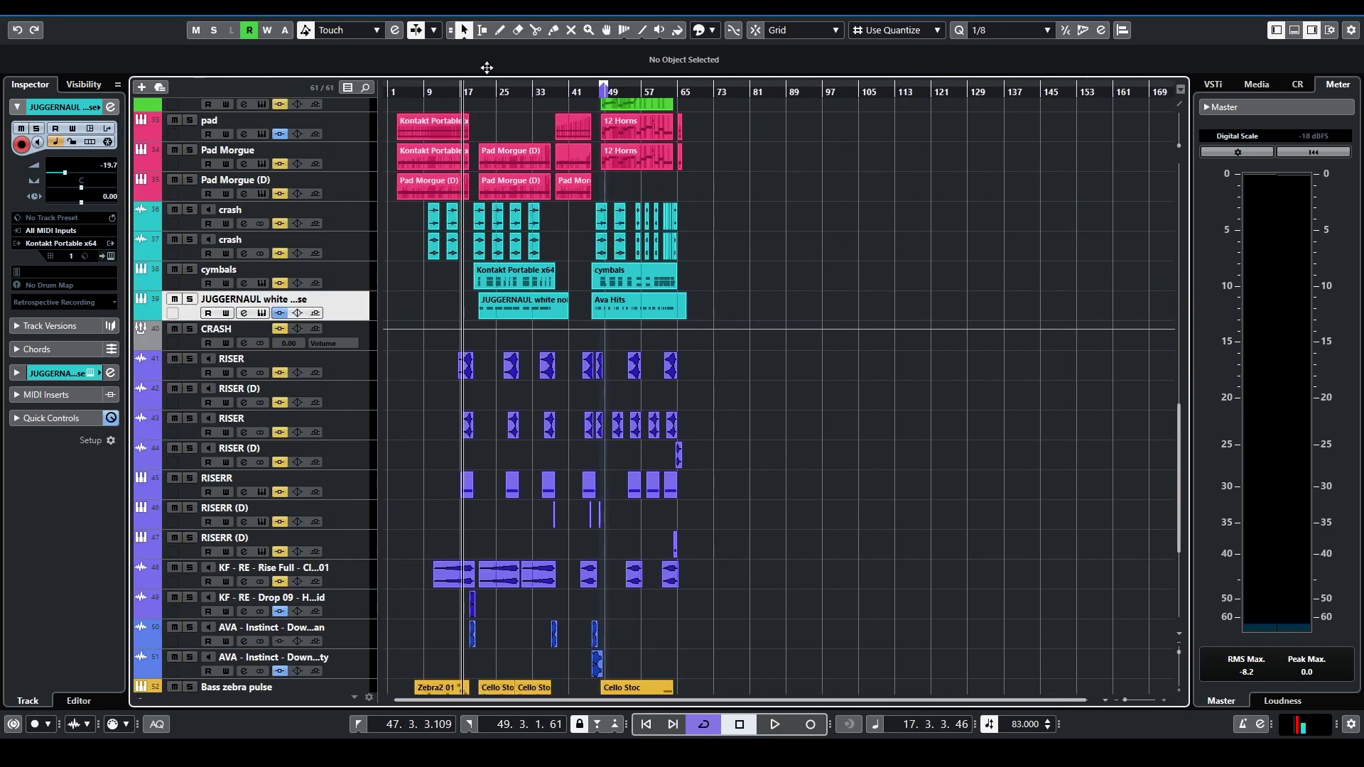
scroll(366, 312, down, 2)
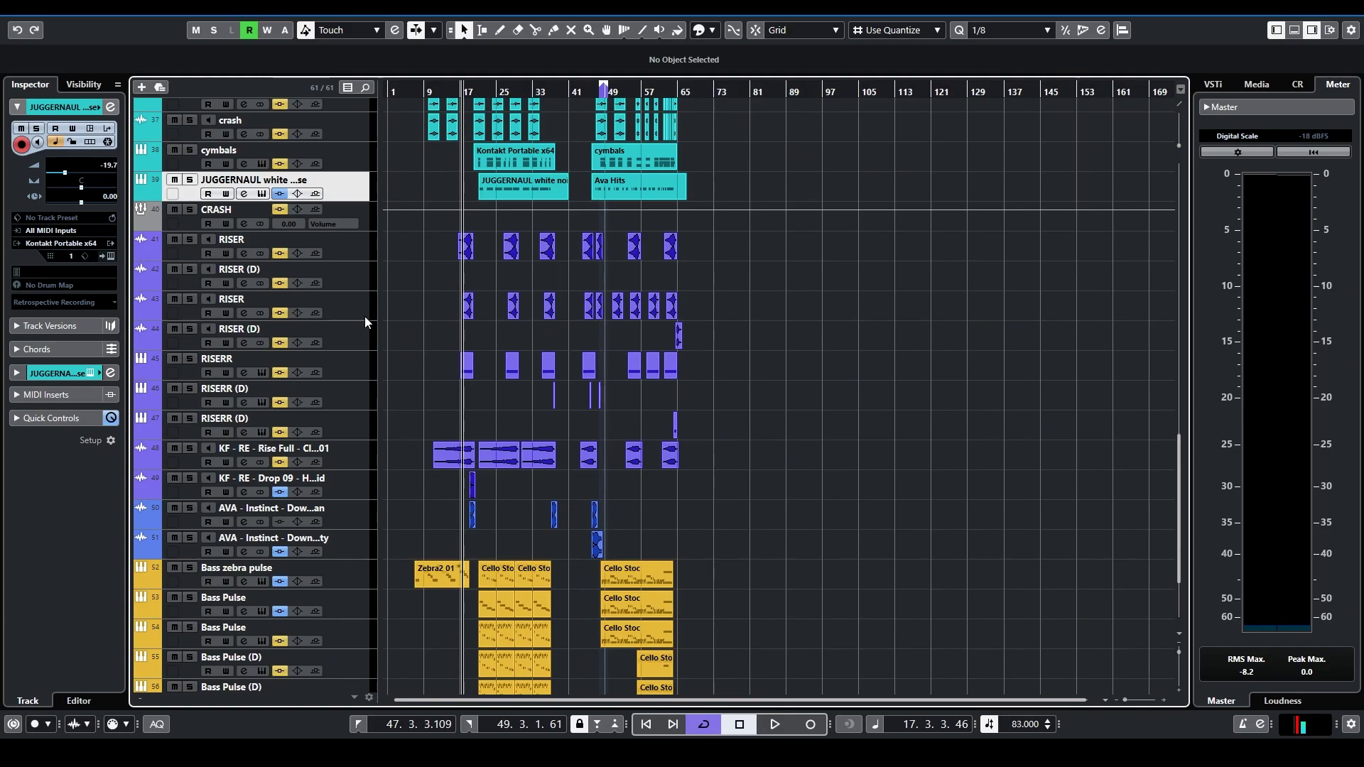
click(362, 249)
click(190, 240)
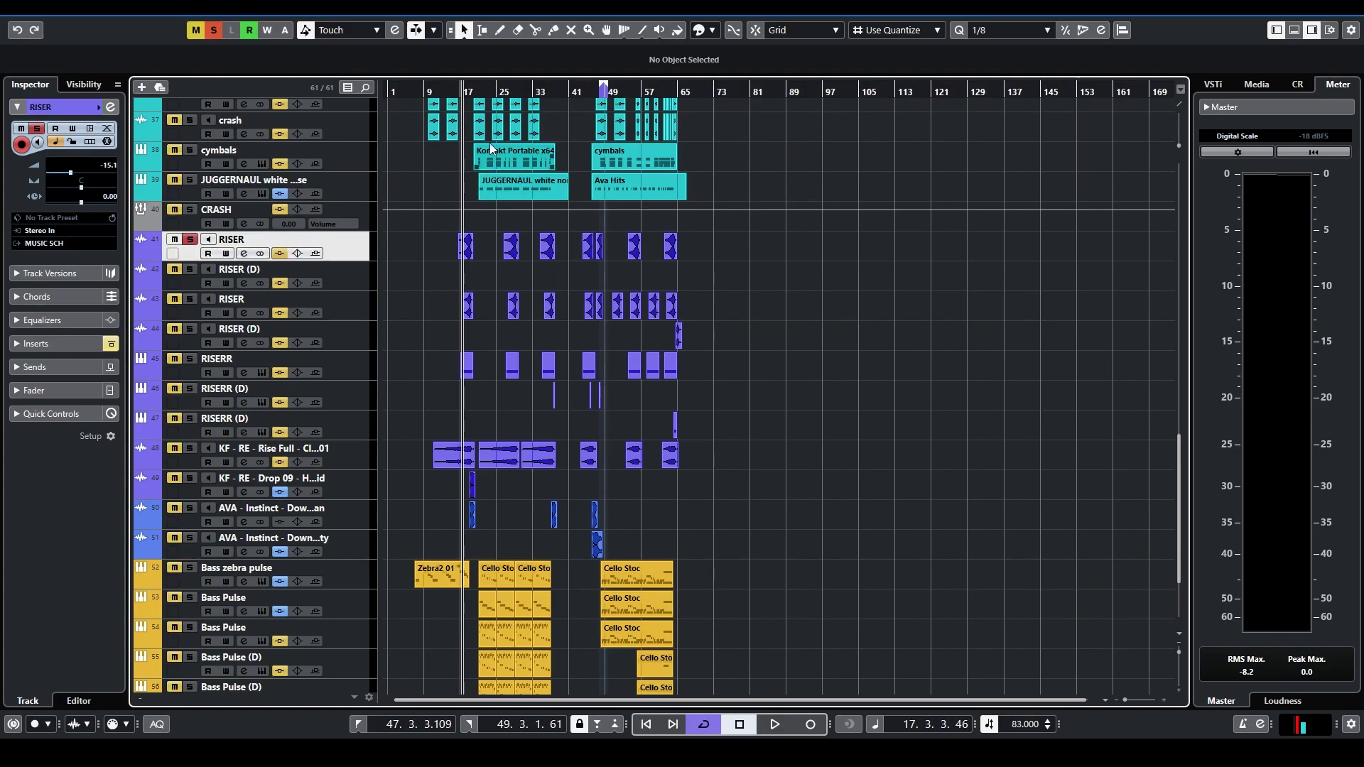
drag(466, 99, 466, 104)
key(space)
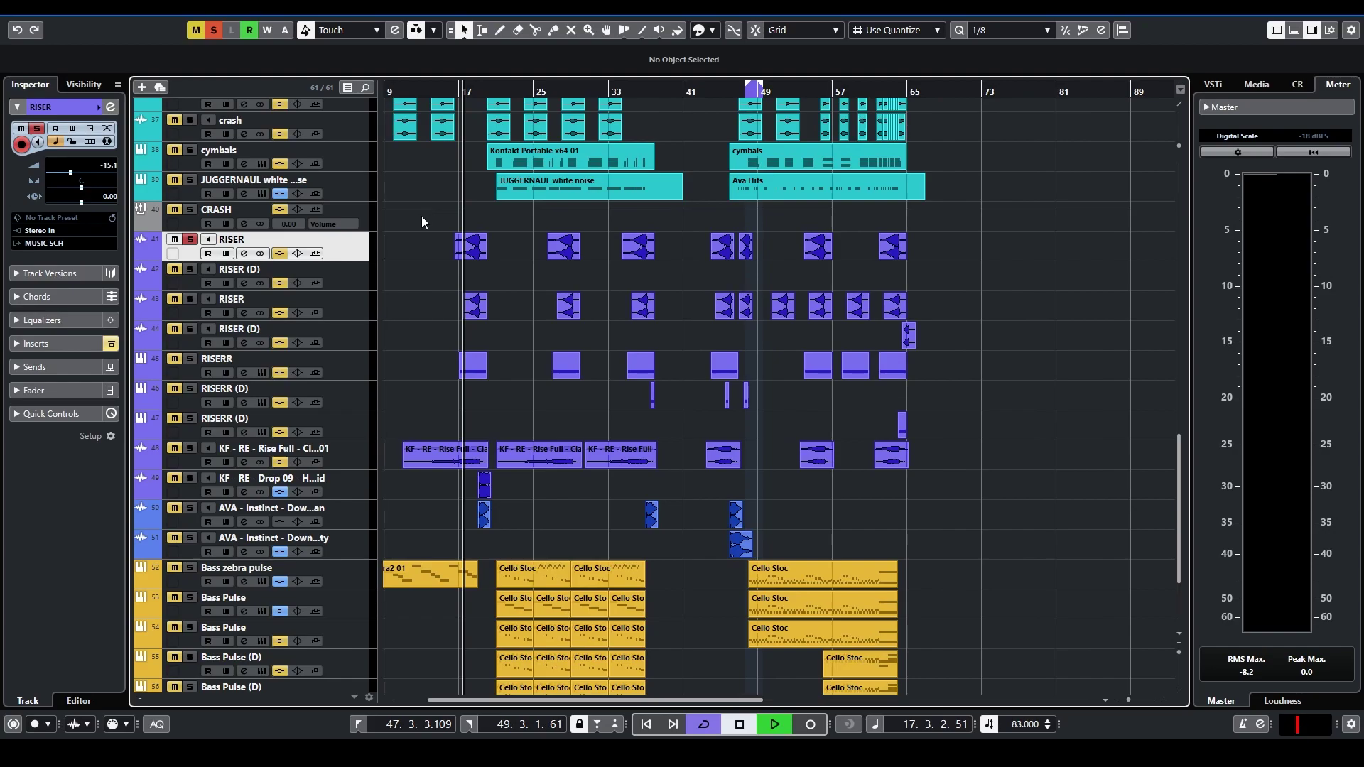
key(space)
click(190, 241)
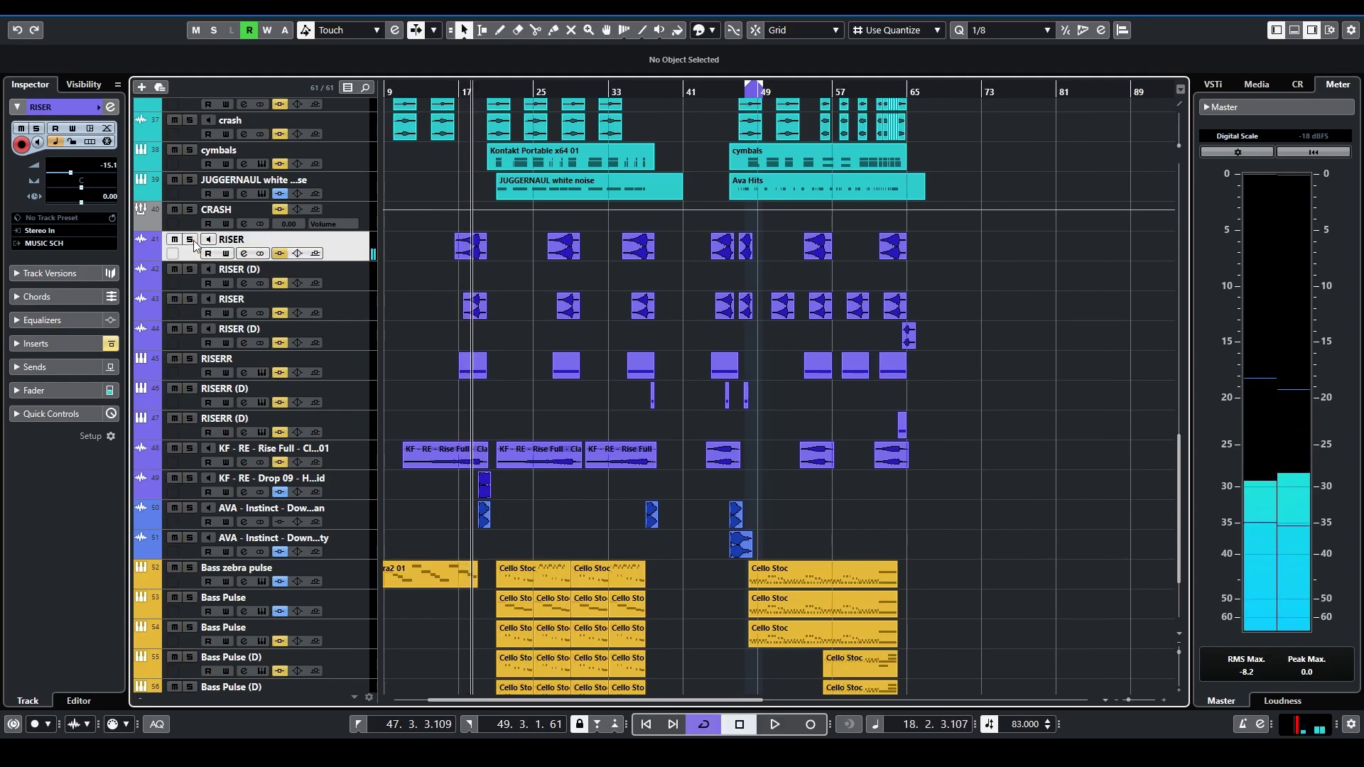
Delete the empty RISER (D) track between the two RISER tracks and select the remaining RISER (D) track
click(554, 267)
key(Delete)
click(357, 305)
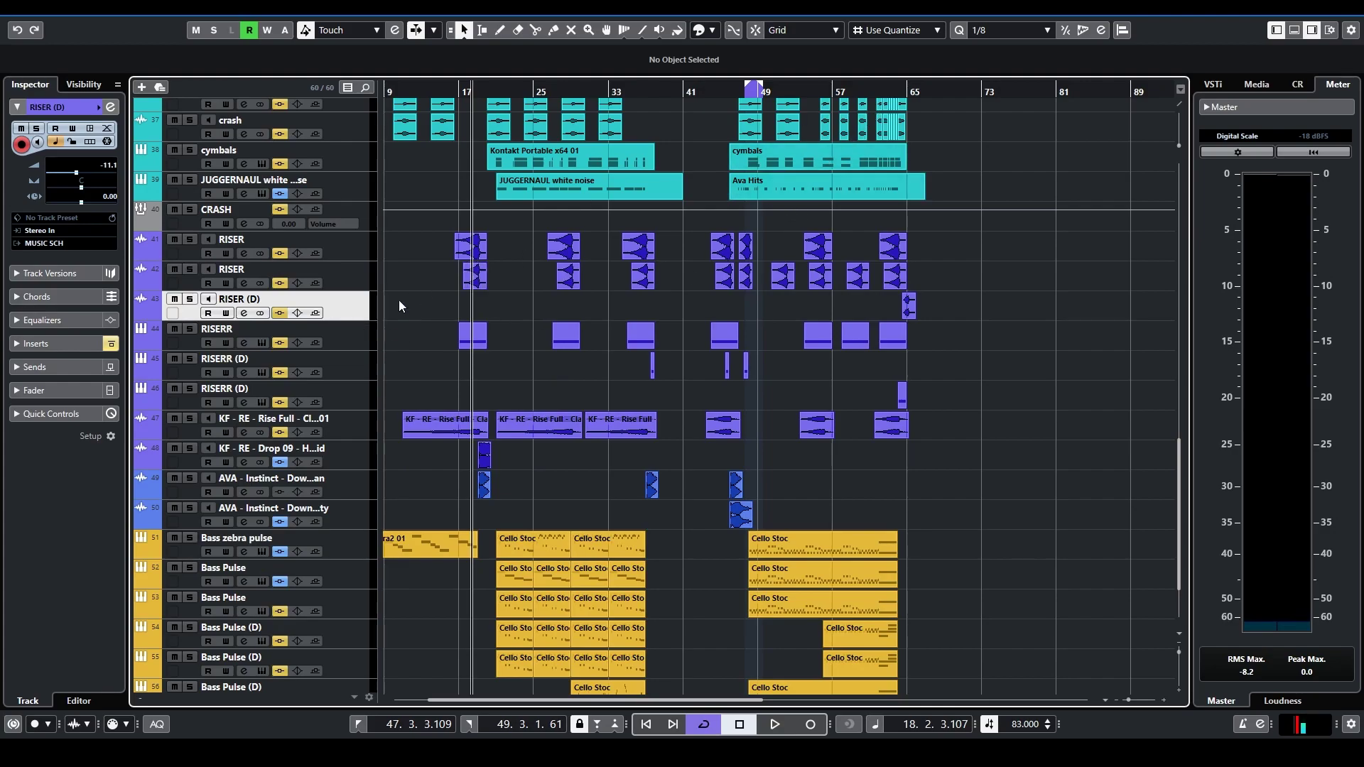
Solo the RISERR track, play it from about bar 17, view its Rise & Hit Triple Orchestra instrument, and clear the solo
click(352, 332)
key(s)
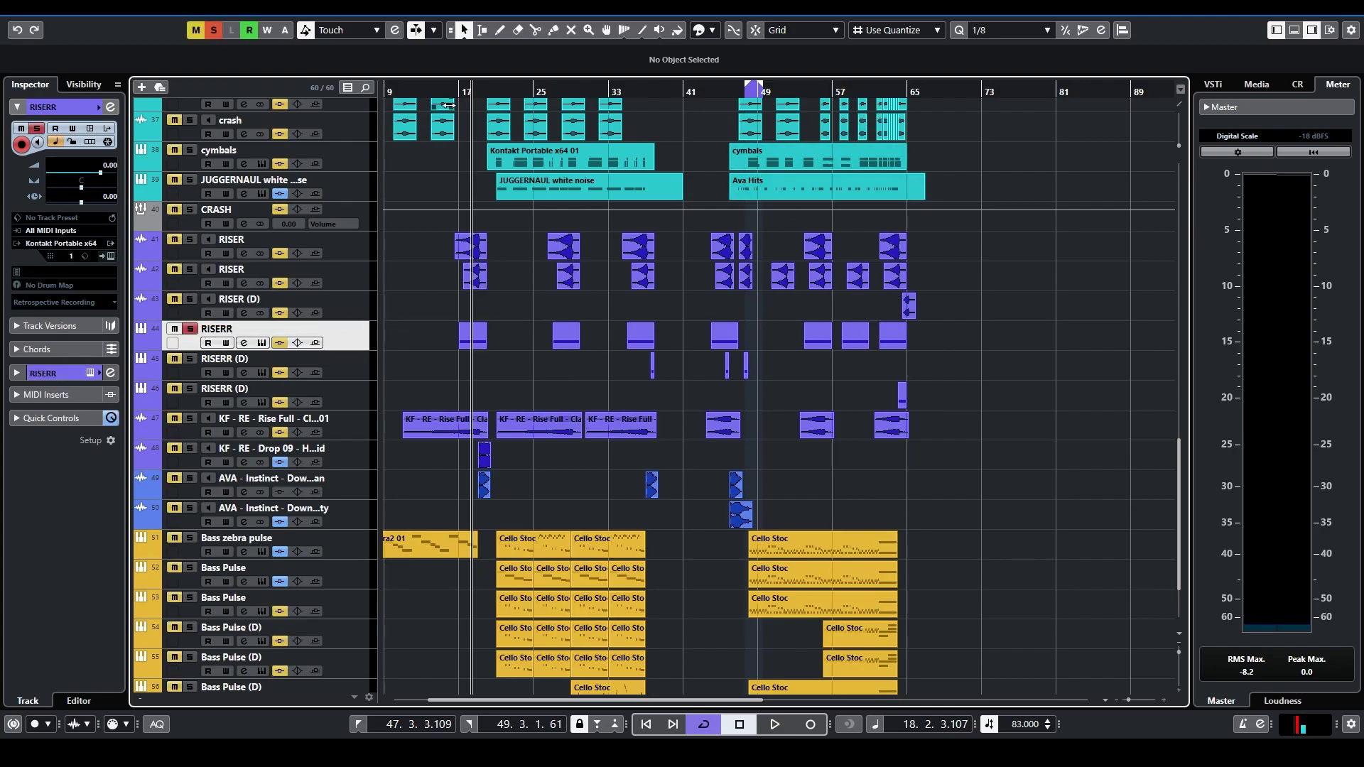
scroll(458, 106, up, 2)
key(space)
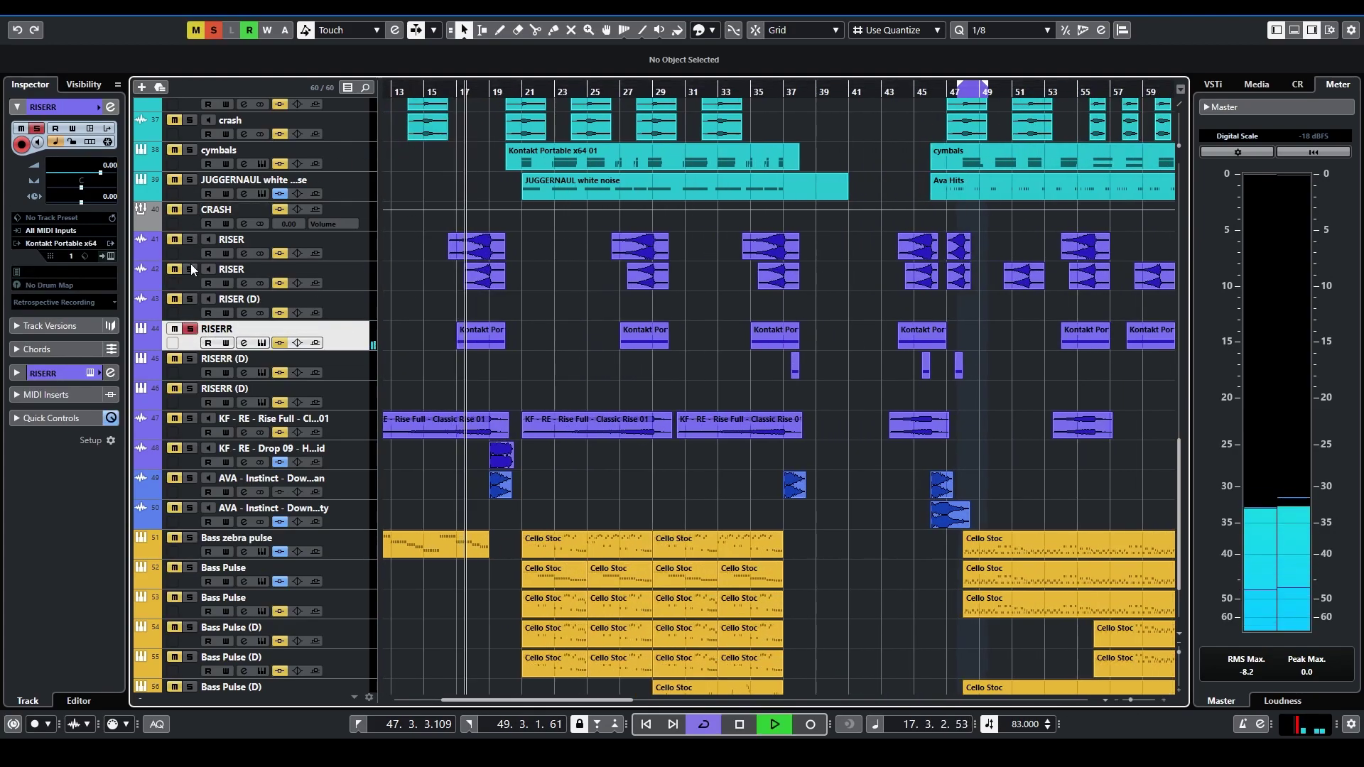
key(space)
click(108, 256)
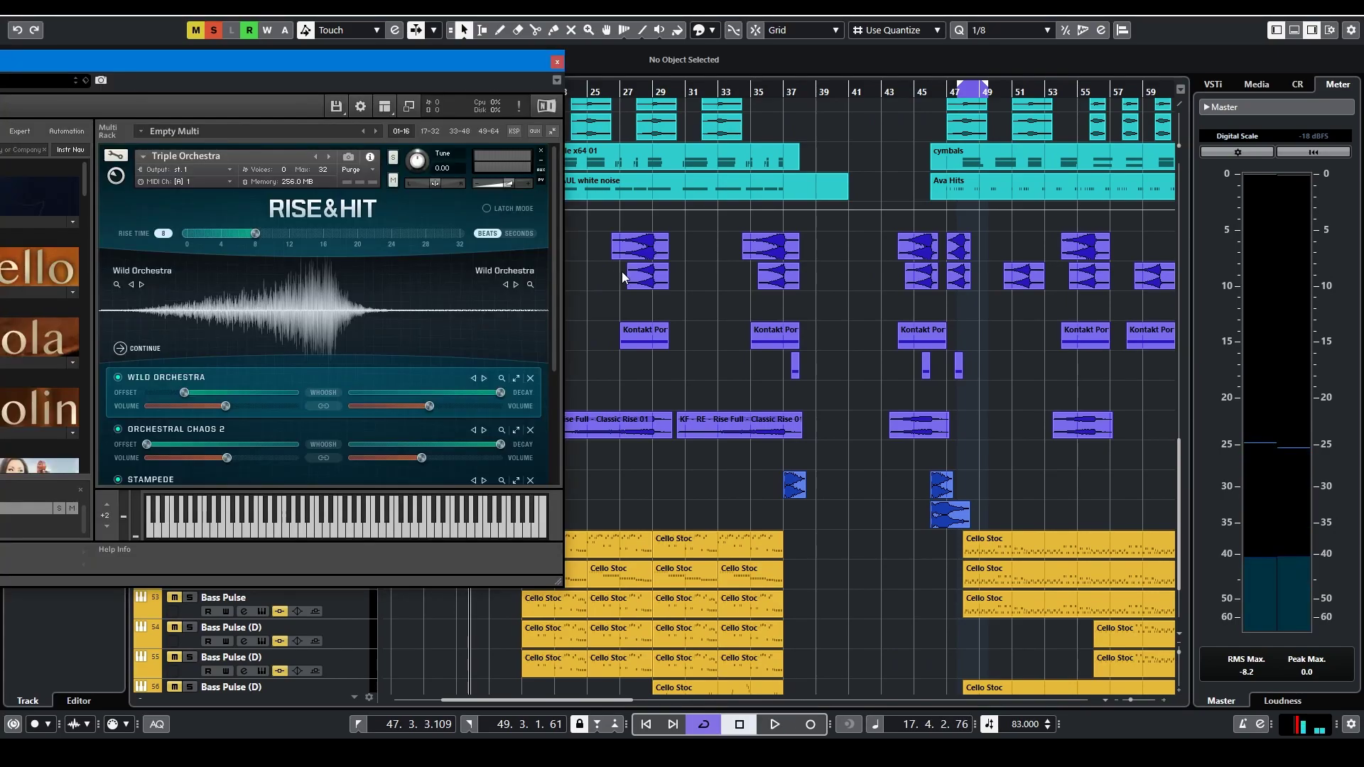
click(557, 63)
click(190, 329)
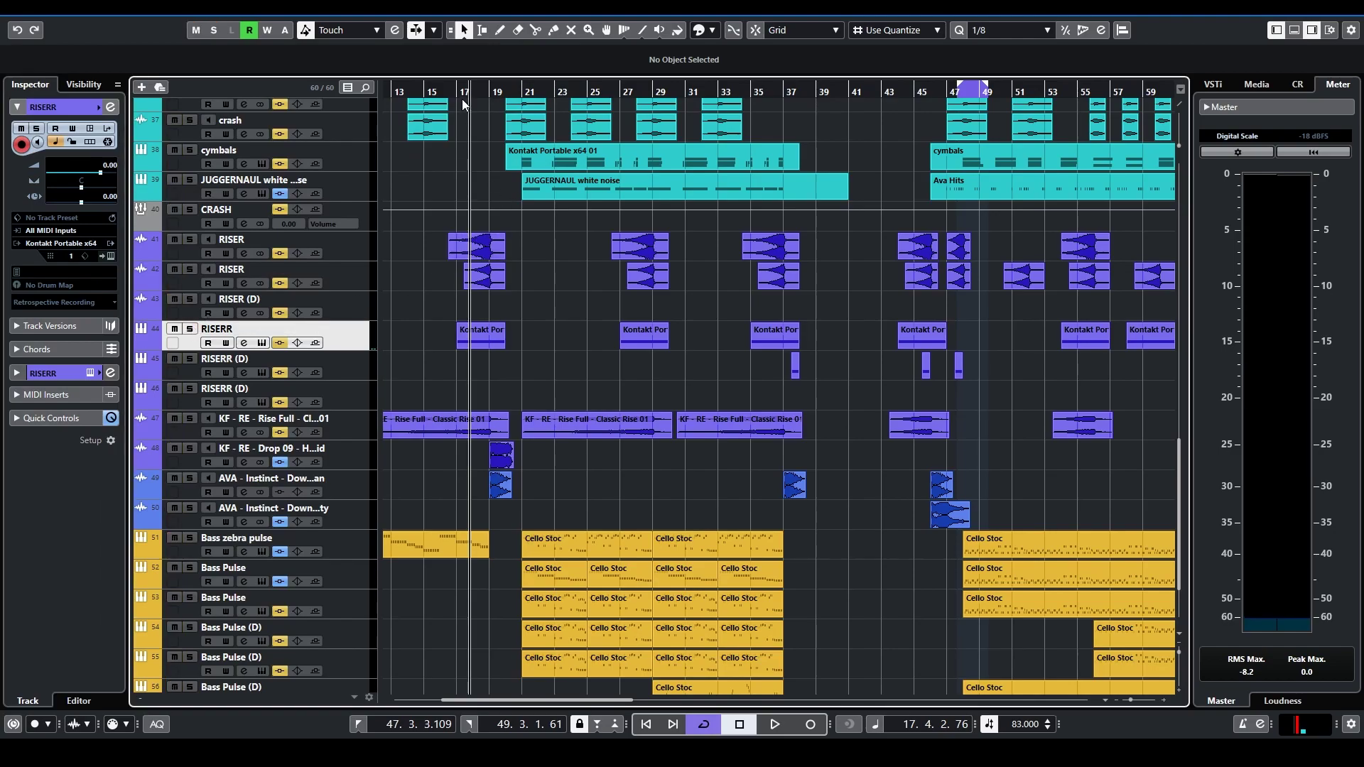
Solo the KF - RE - Rise Full riser track, play it from about bar 17, and stop playback
key(g)
key(g)
key(g)
key(g)
key(g)
key(g)
click(353, 380)
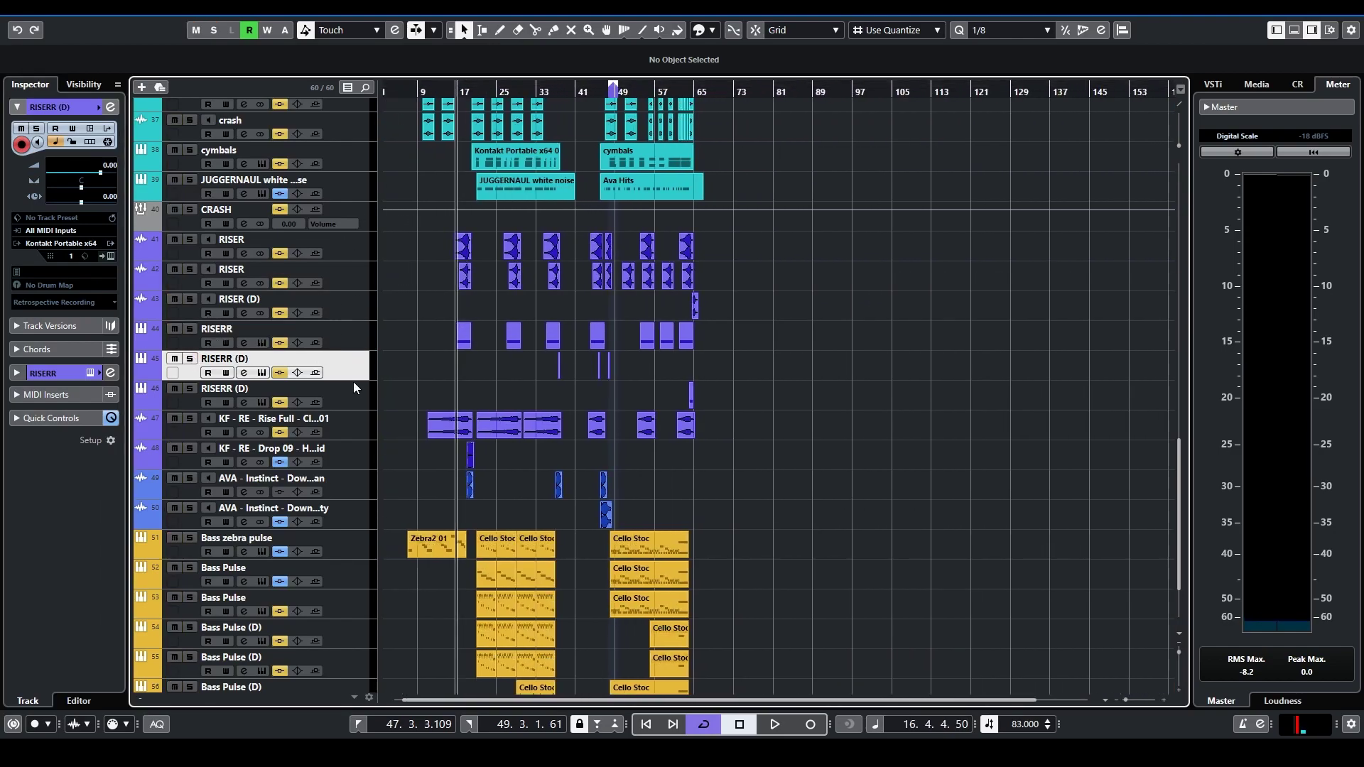
click(357, 390)
click(345, 432)
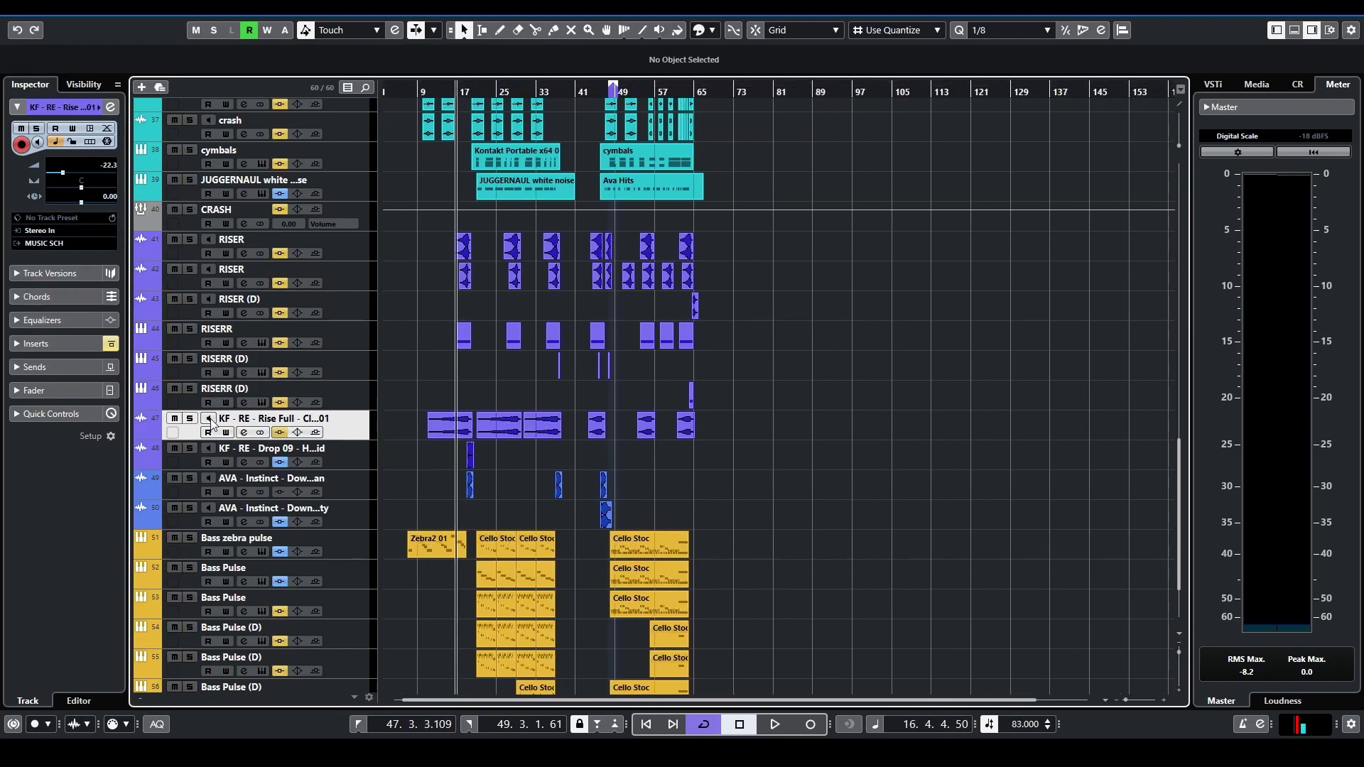
click(190, 418)
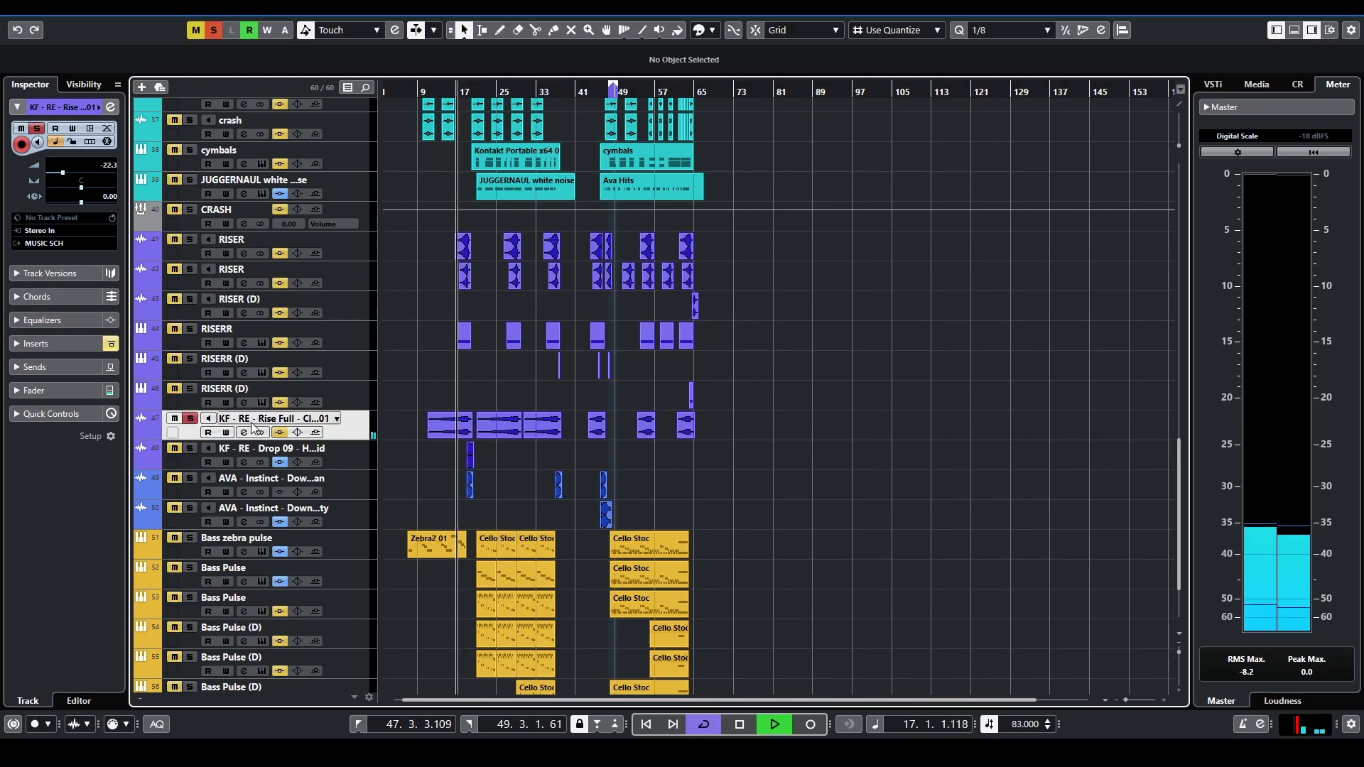
key(space)
Solo the KF - RE - Drop 09 track, play its drop from about bar 19, and stop playback
click(327, 458)
drag(463, 91, 478, 160)
click(190, 449)
key(space)
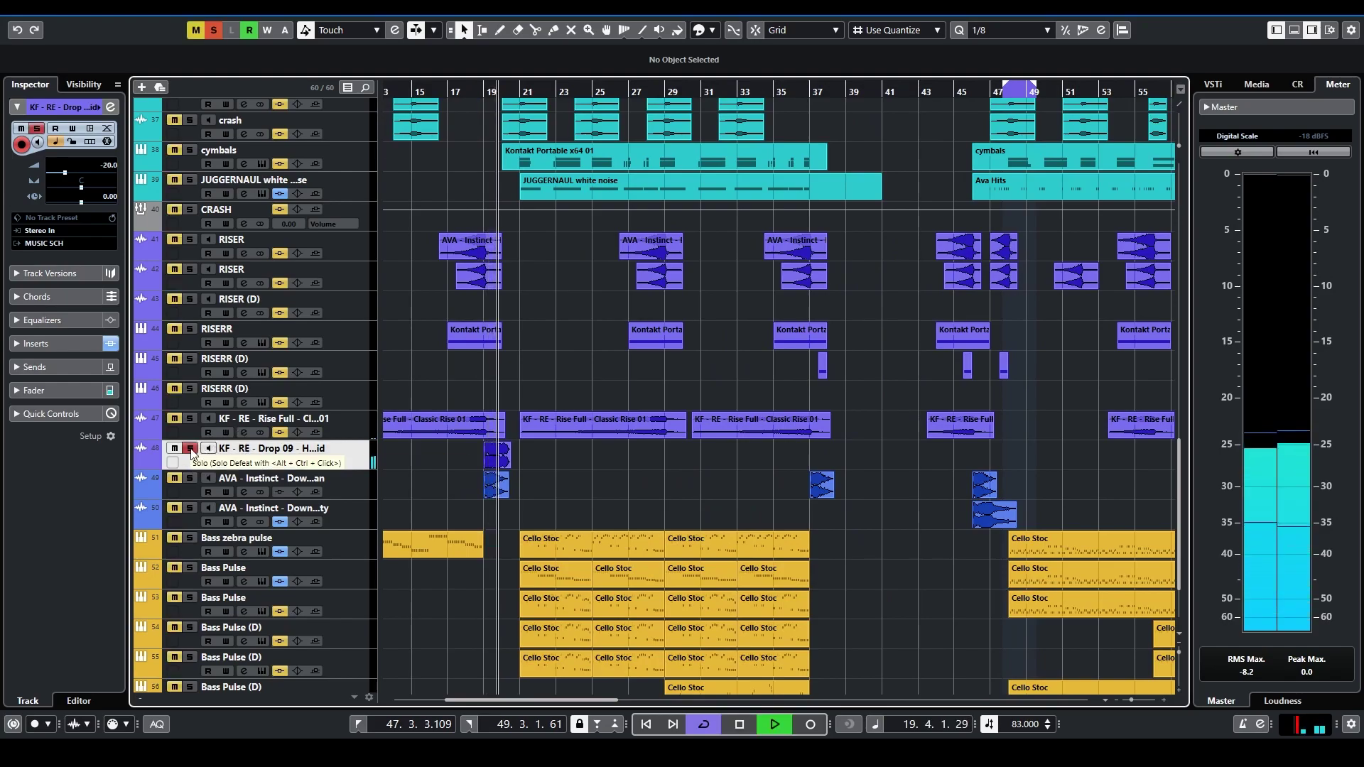
key(space)
Solo only the first AVA - Instinct - Down track, play it from about bar 19, stop playback, and clear the solo
ctrl+click(189, 478)
click(481, 91)
key(space)
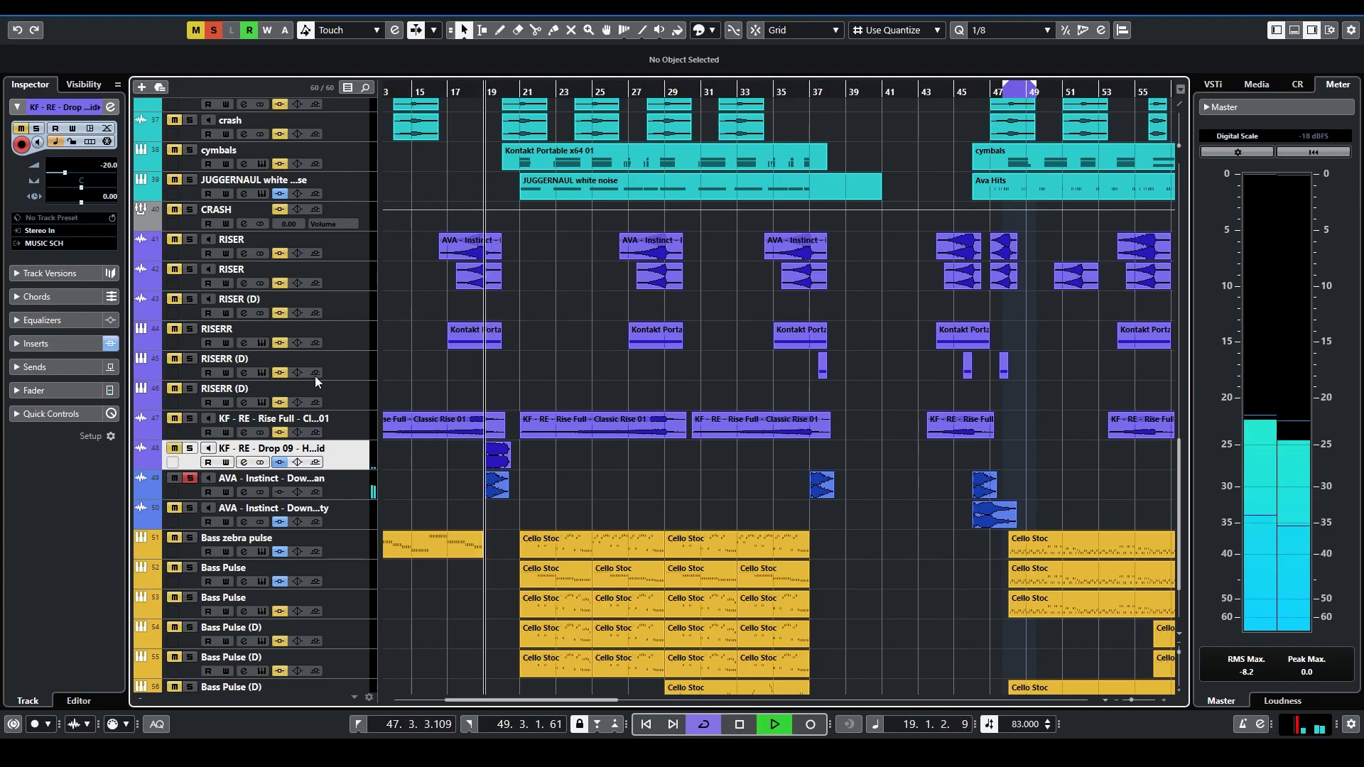
key(space)
click(190, 479)
click(308, 484)
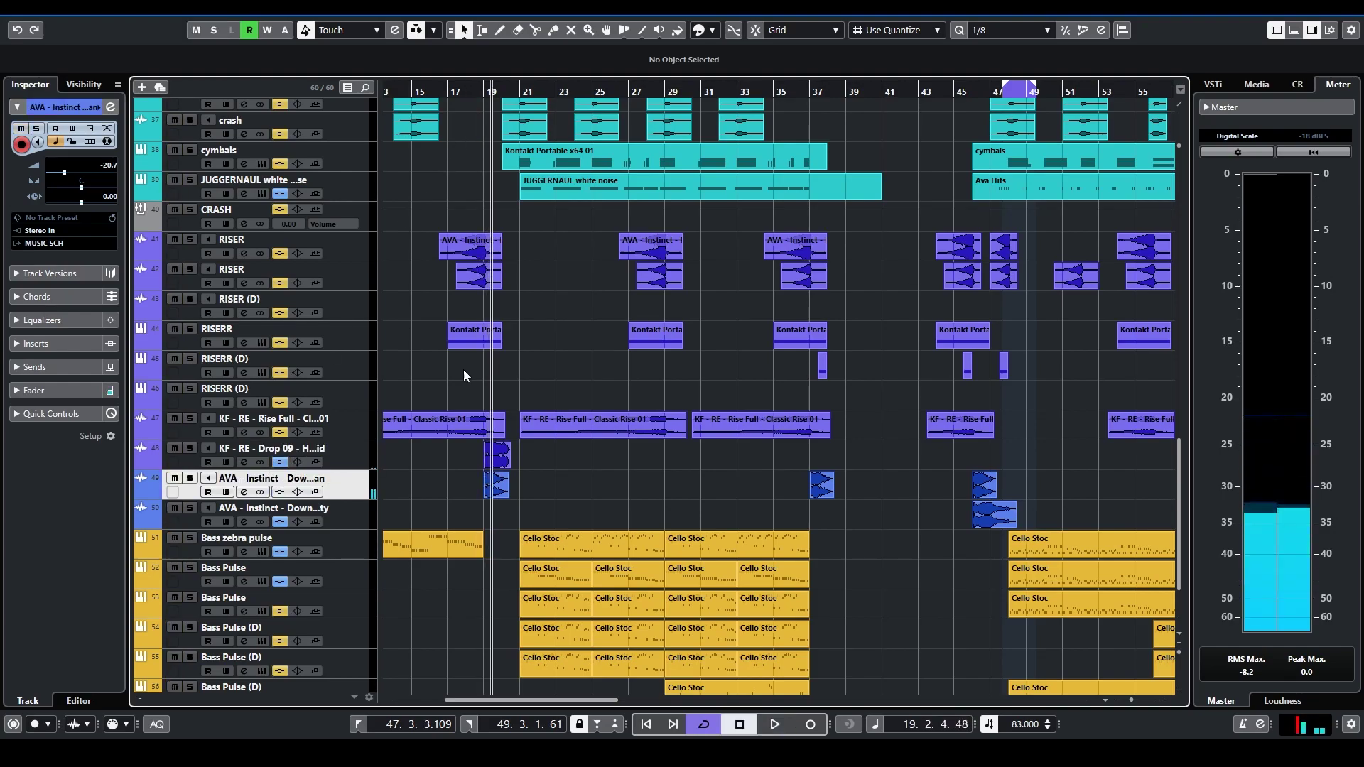
Solo the Bass zebra pulse track, play it from about bar 21, and view its Zebra HS Weaver Bass instrument before stopping
drag(480, 87, 474, 49)
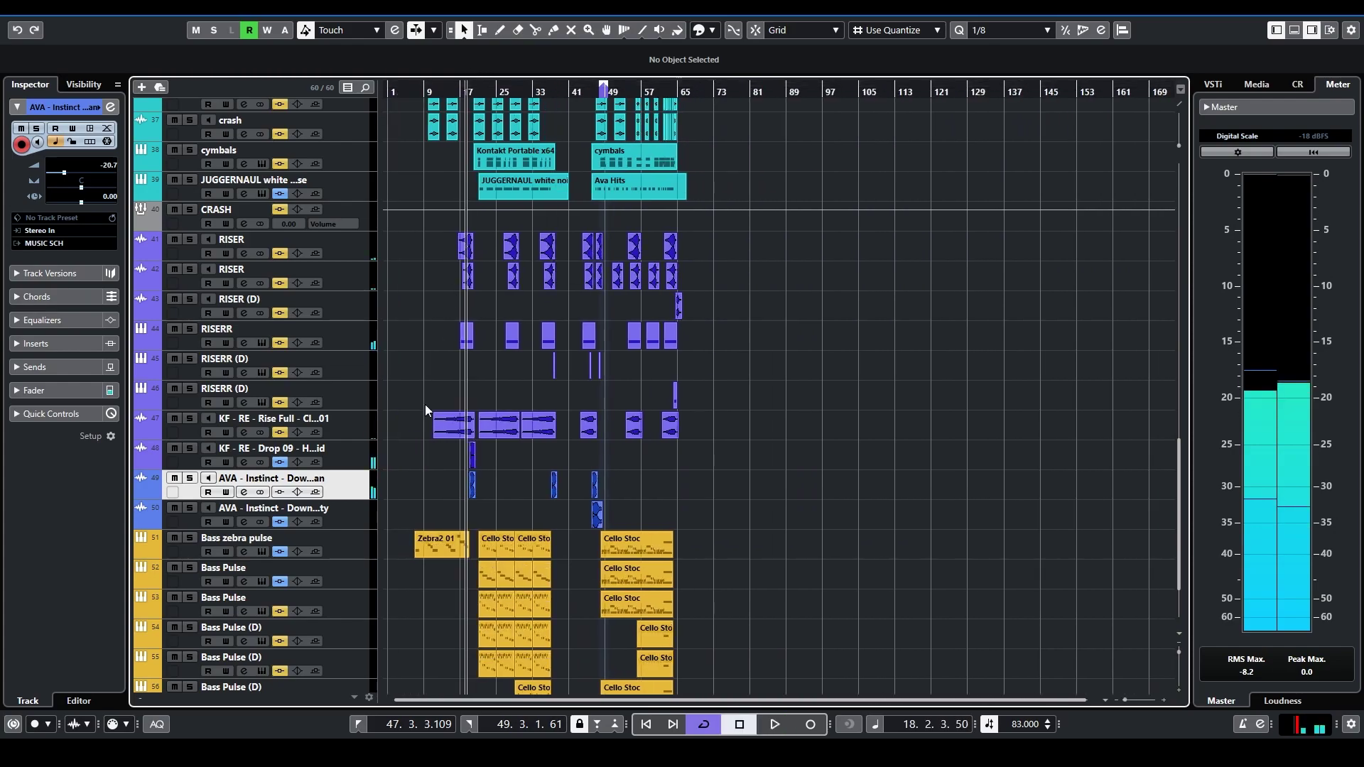
scroll(388, 427, down, 3)
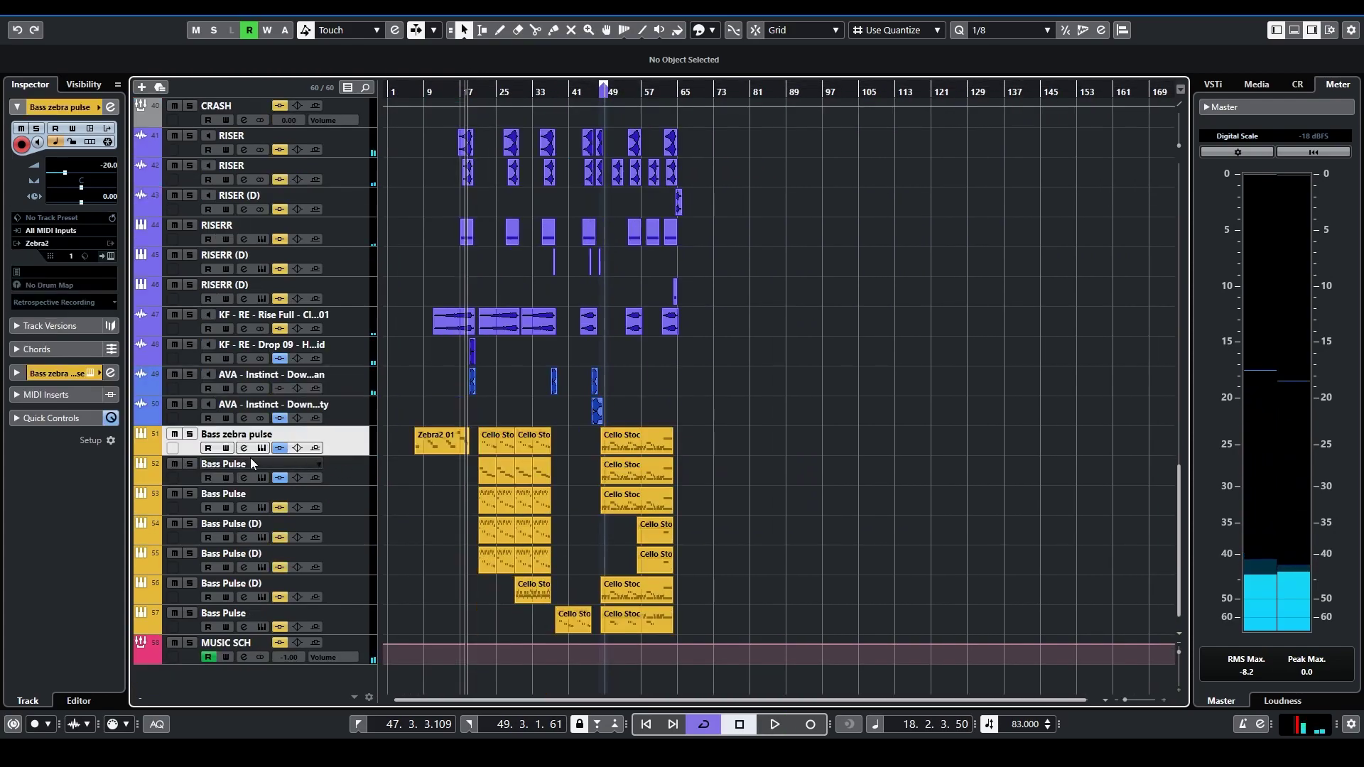
click(190, 437)
drag(483, 88, 469, 107)
key(space)
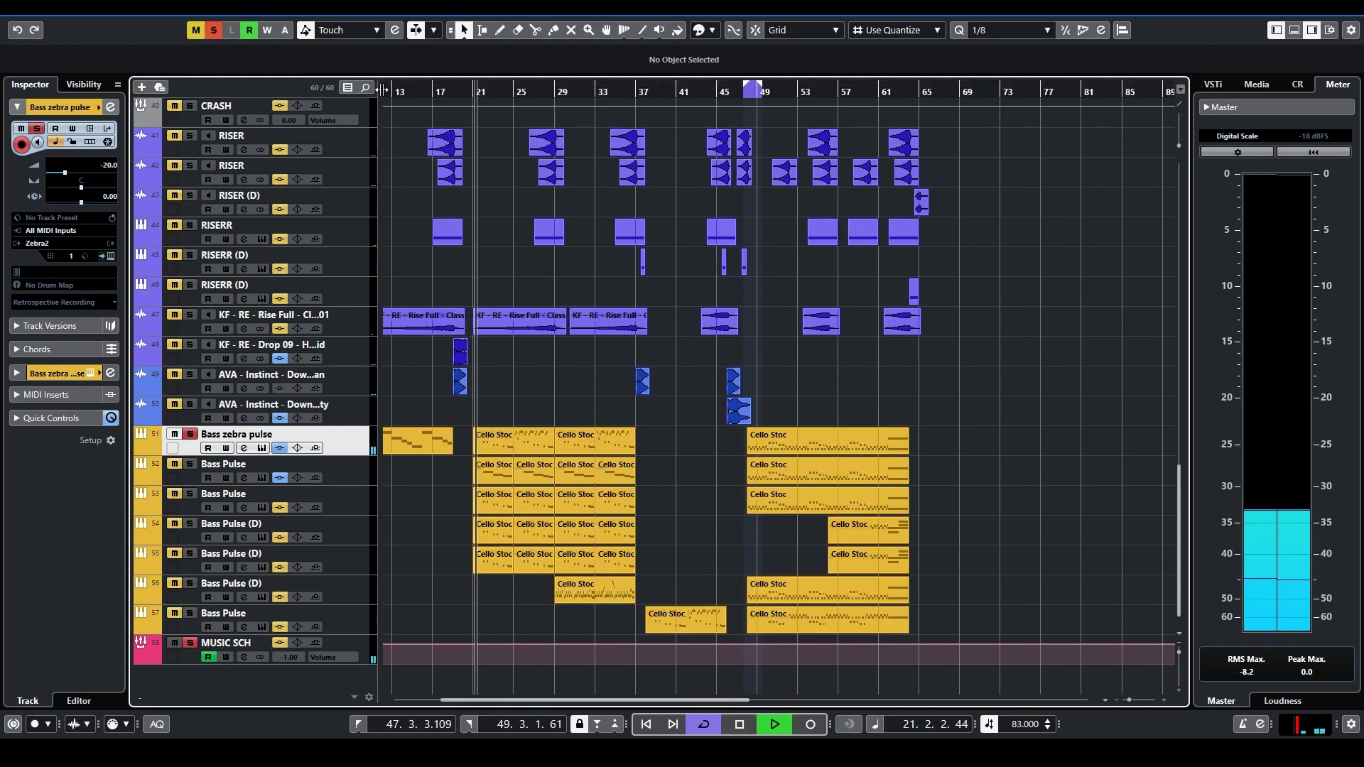
click(110, 256)
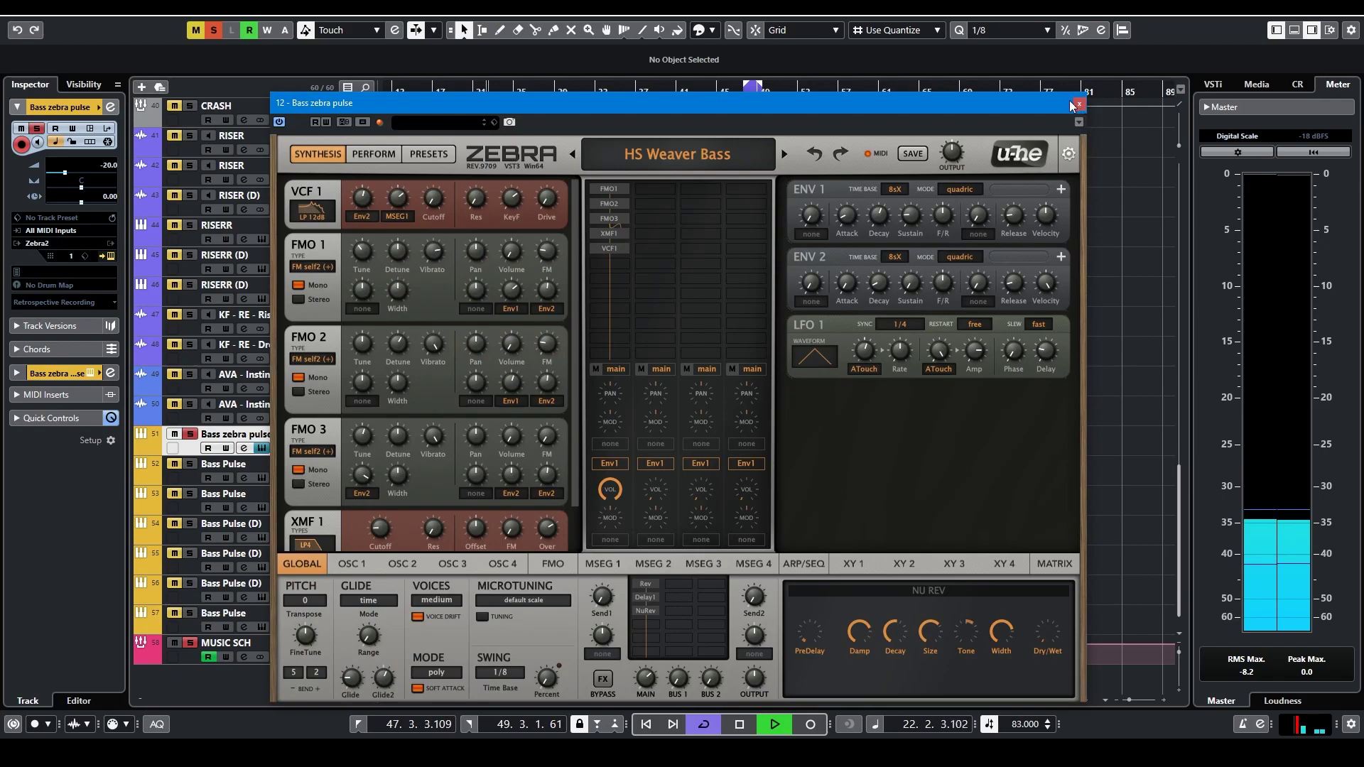
click(1079, 104)
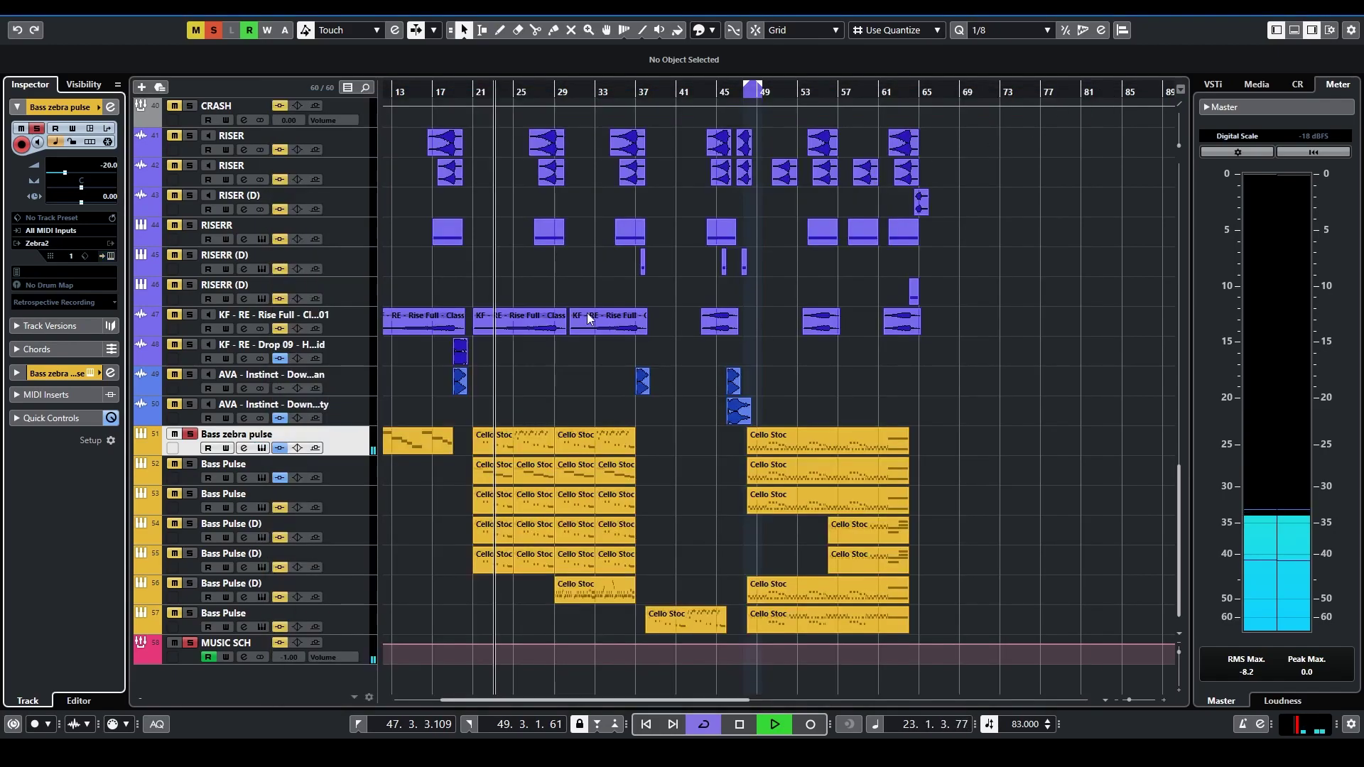
key(space)
Solo the first Bass Pulse track, play it from about bar 23, and view its Troppauer Bass Multi instrument before stopping
click(189, 464)
click(344, 475)
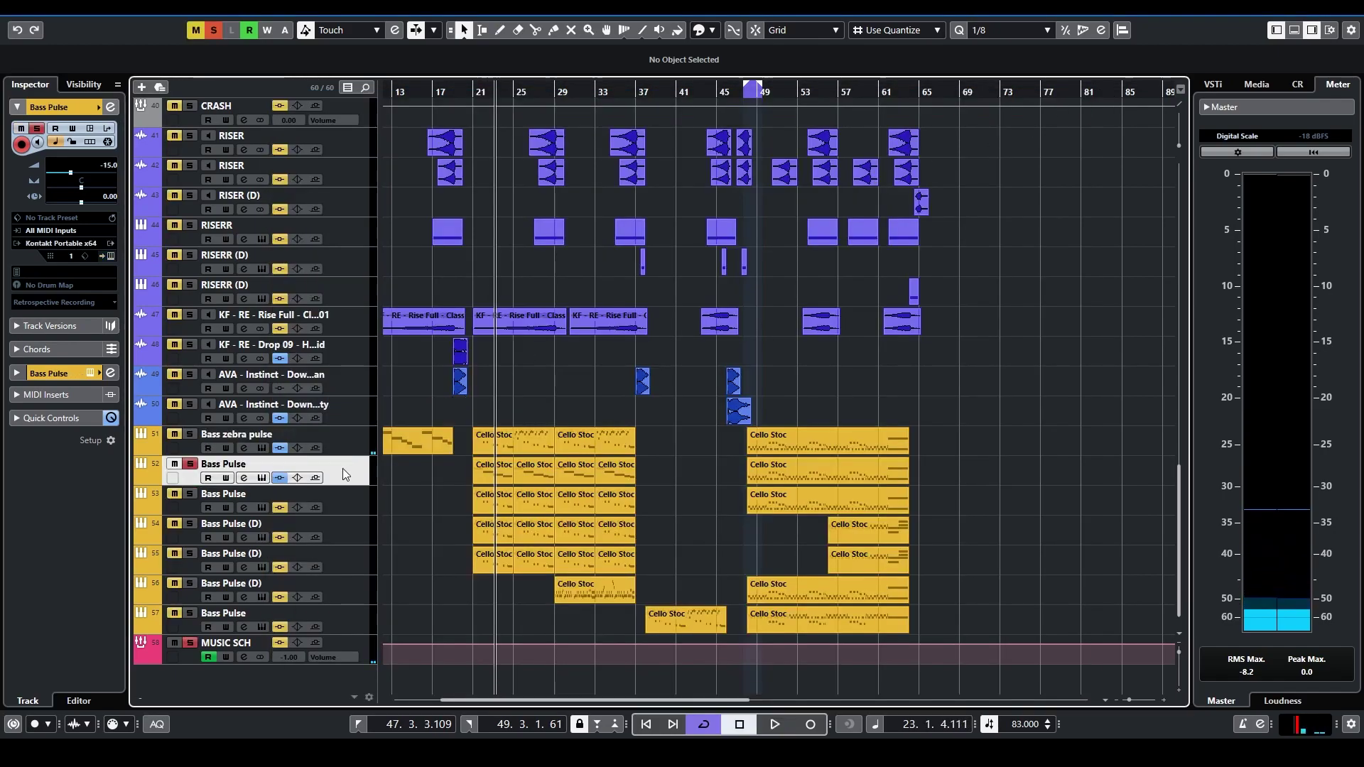
key(space)
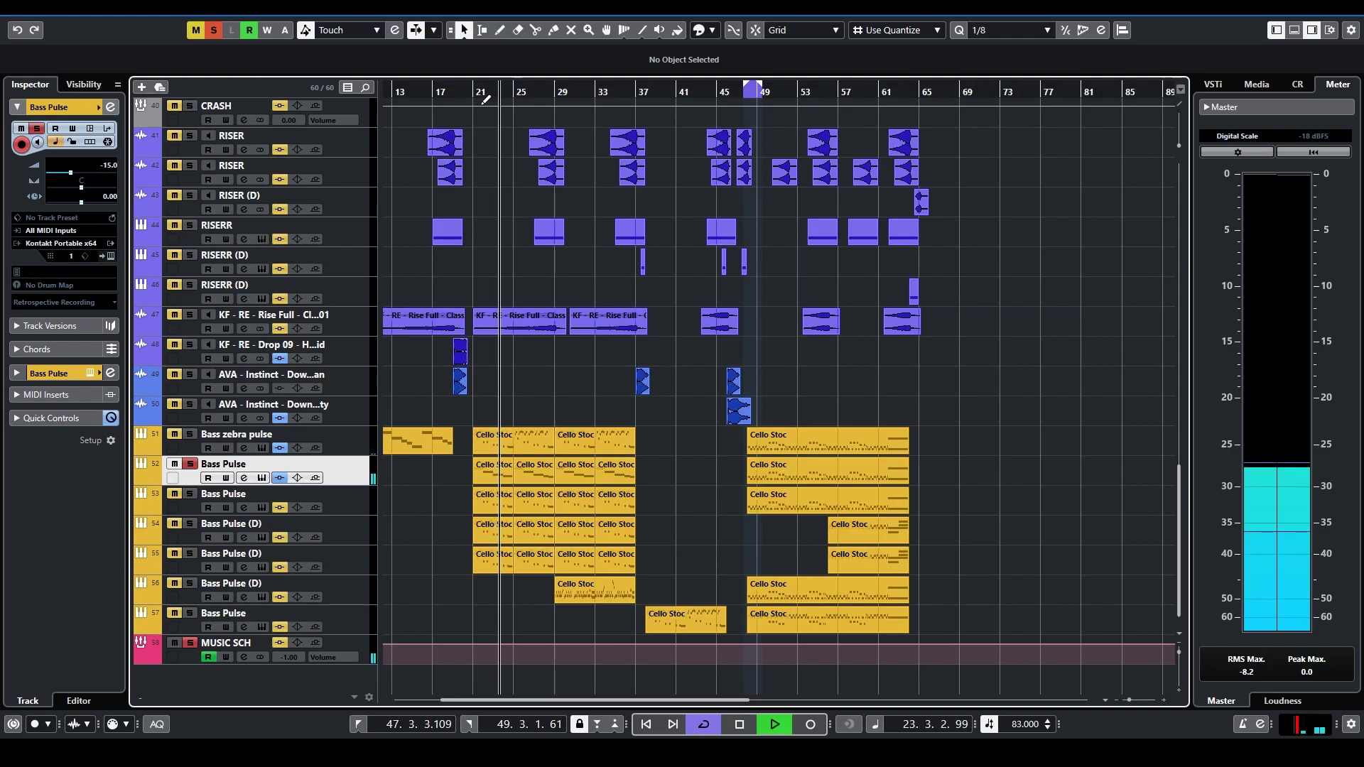
click(108, 255)
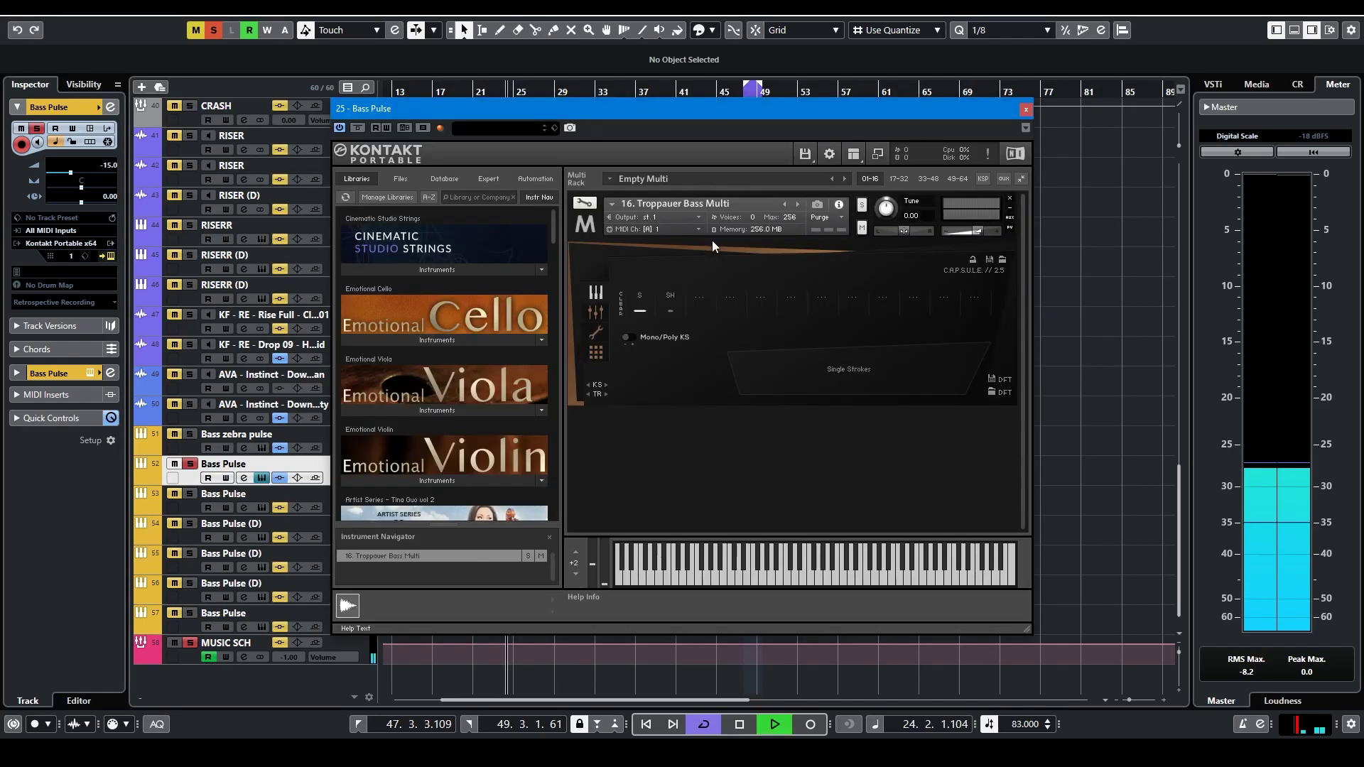
click(1027, 110)
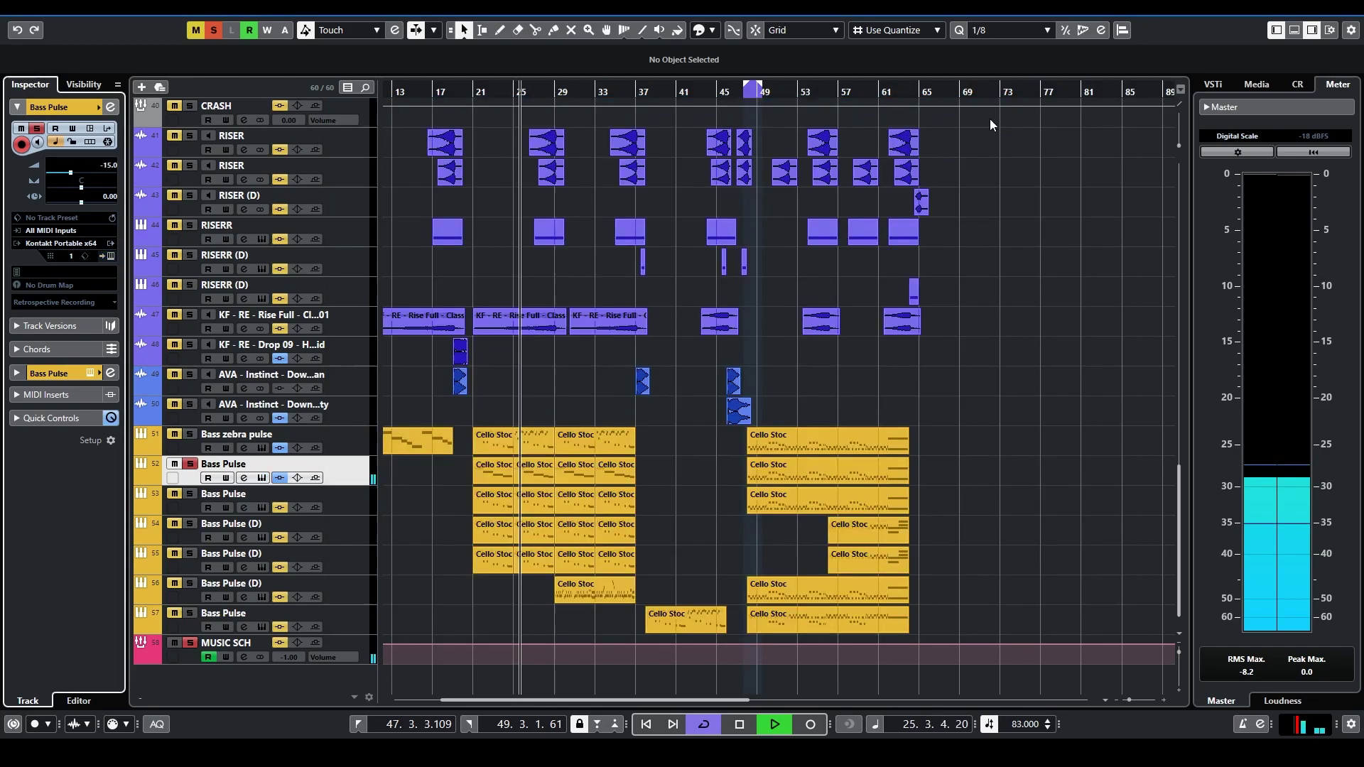
key(space)
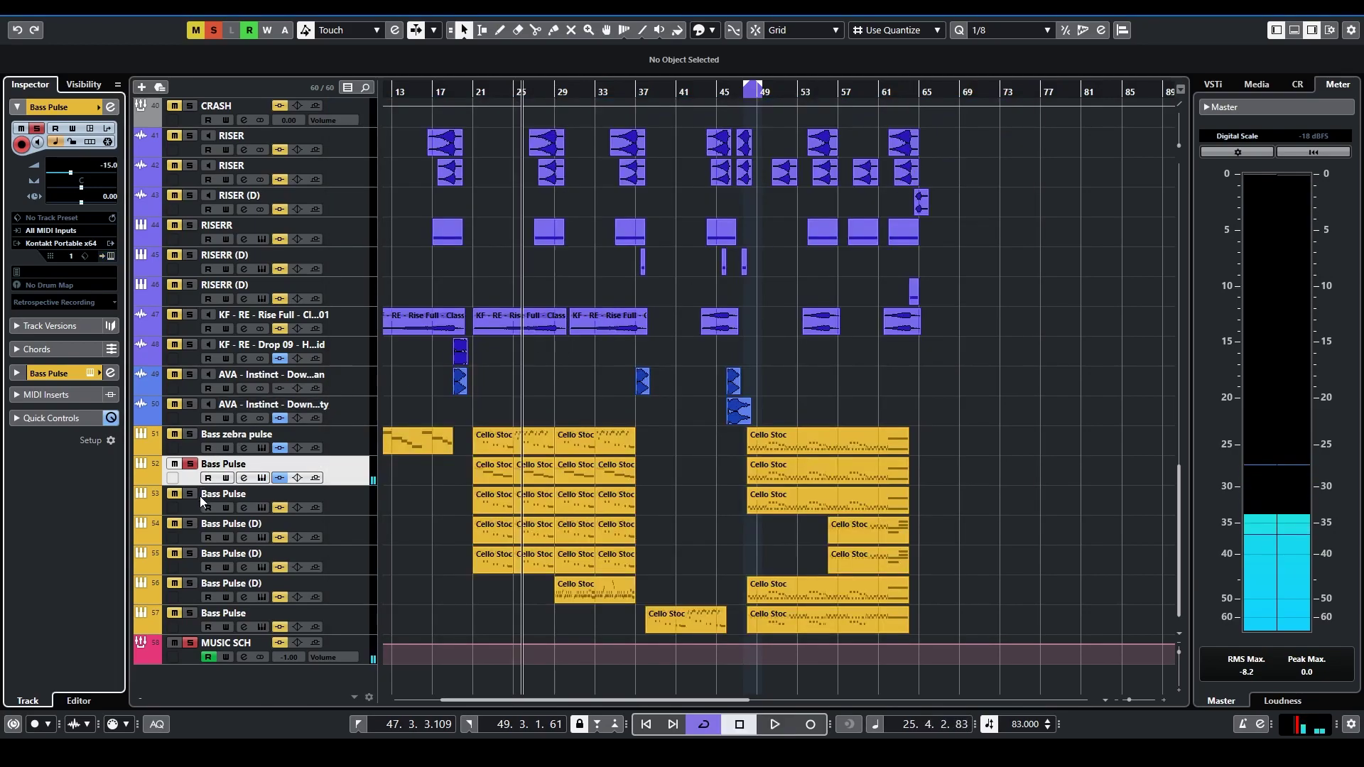
Audition the second Bass Pulse track from about bar 21 and view its Devastator Leads instrument
click(352, 497)
drag(482, 91, 483, 115)
key(space)
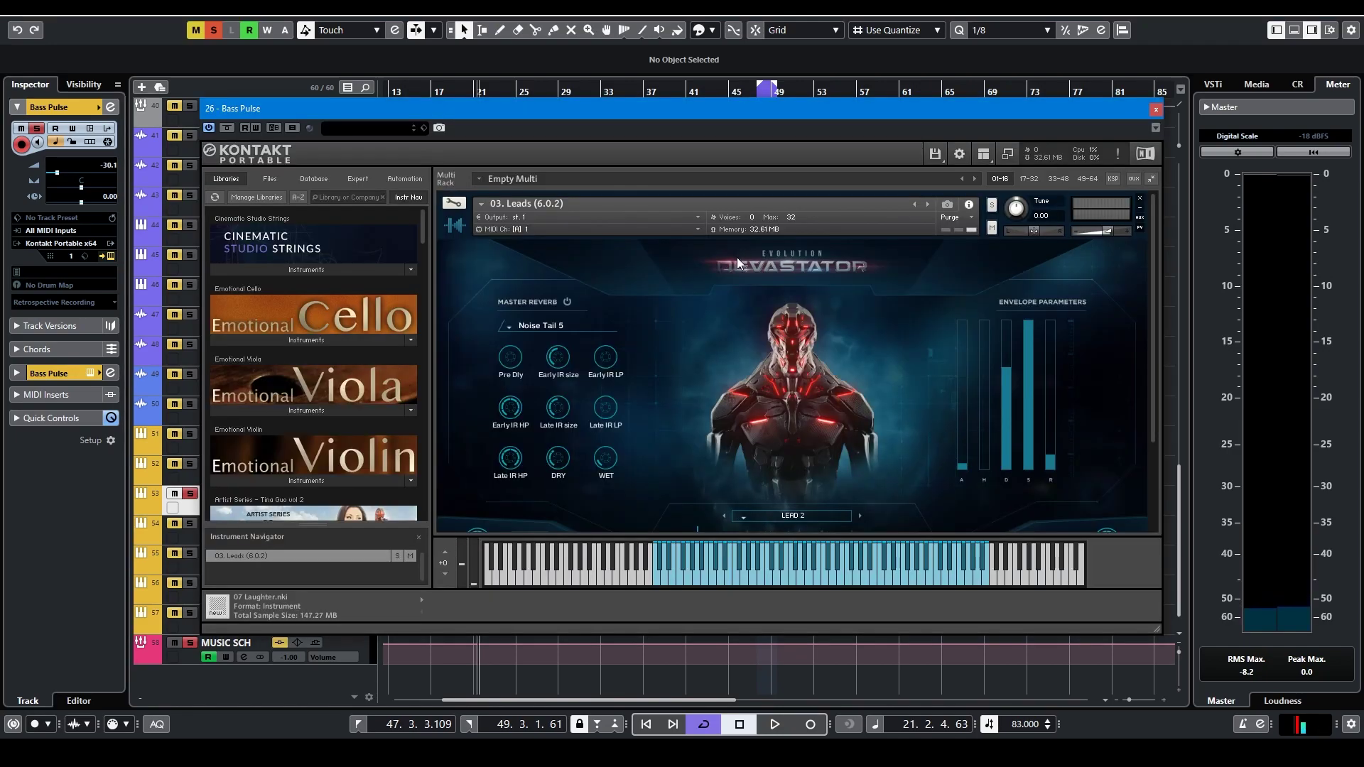
click(1157, 109)
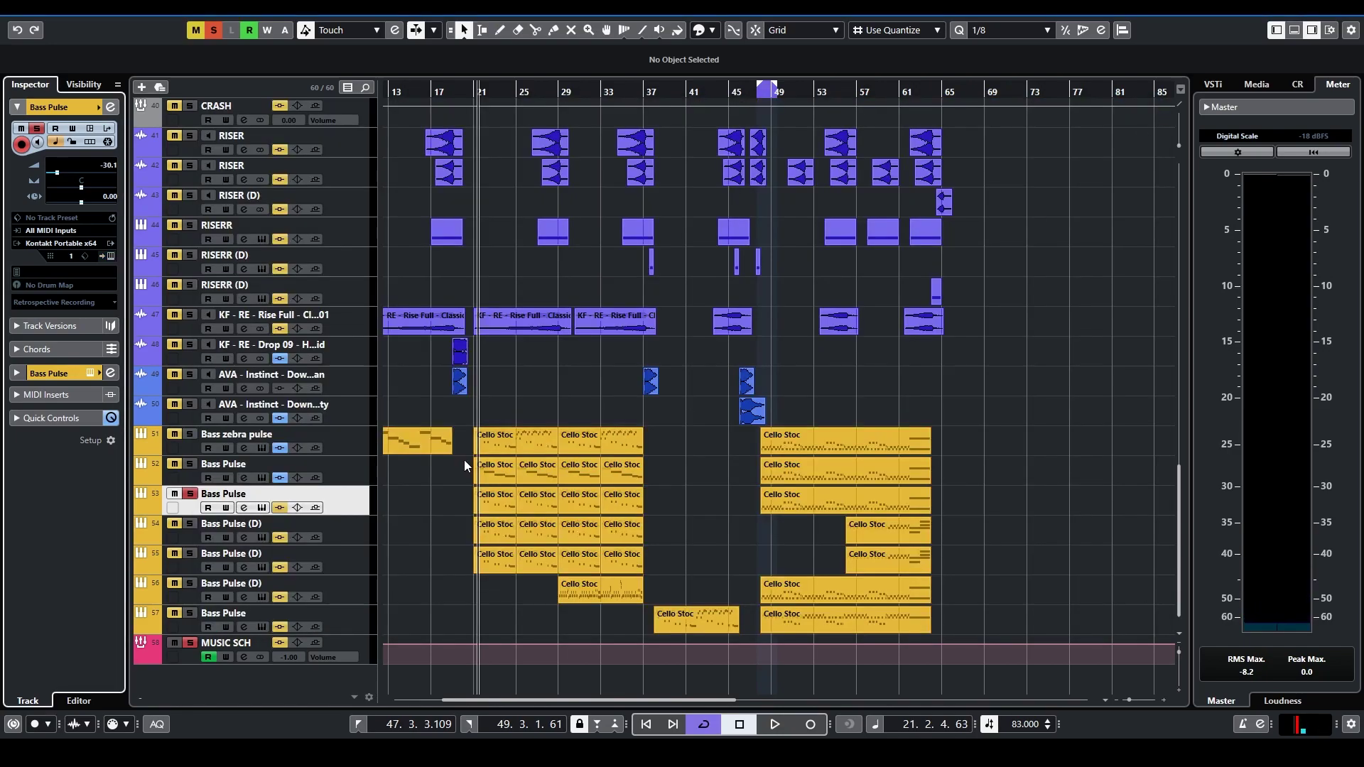
Solo the first Bass Pulse (D) track, play it from about bar 21, and view its Devastator Plucks instrument
click(190, 523)
click(354, 523)
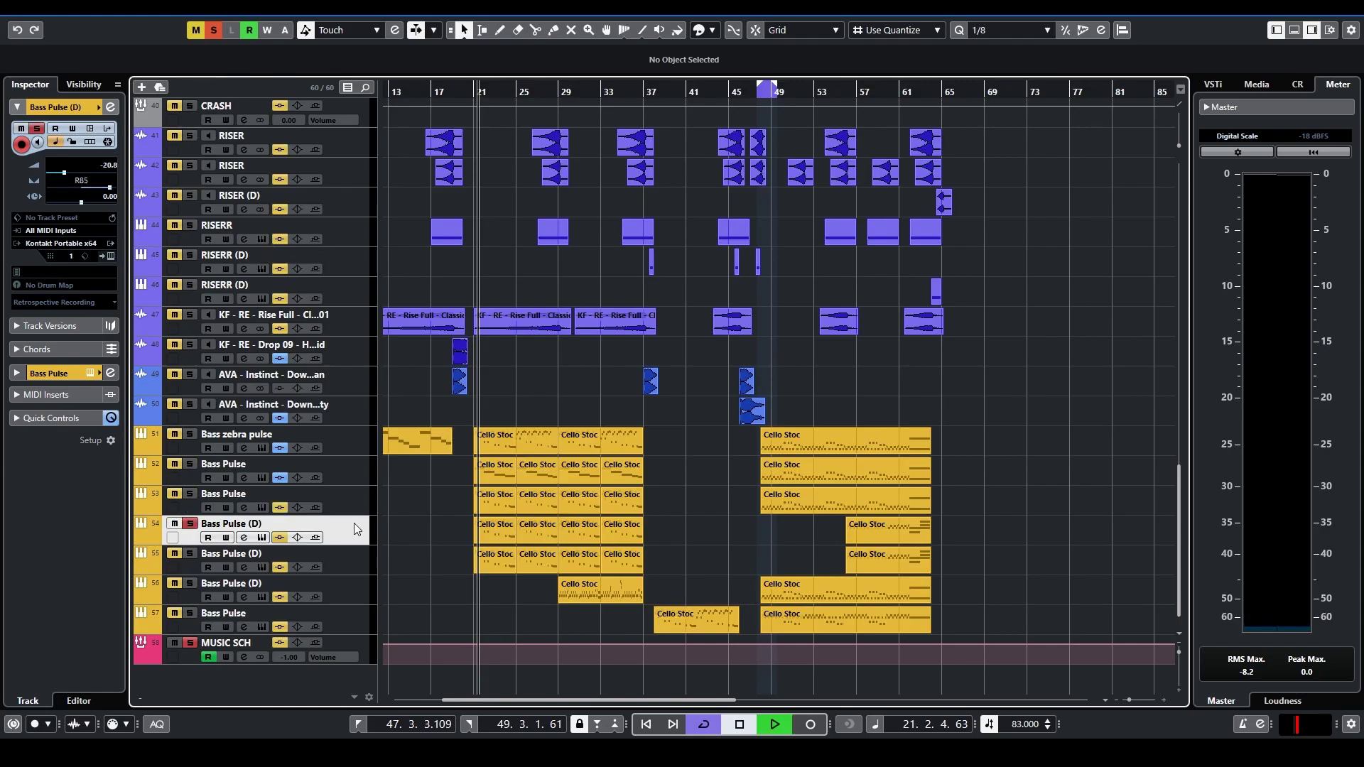
key(space)
click(111, 256)
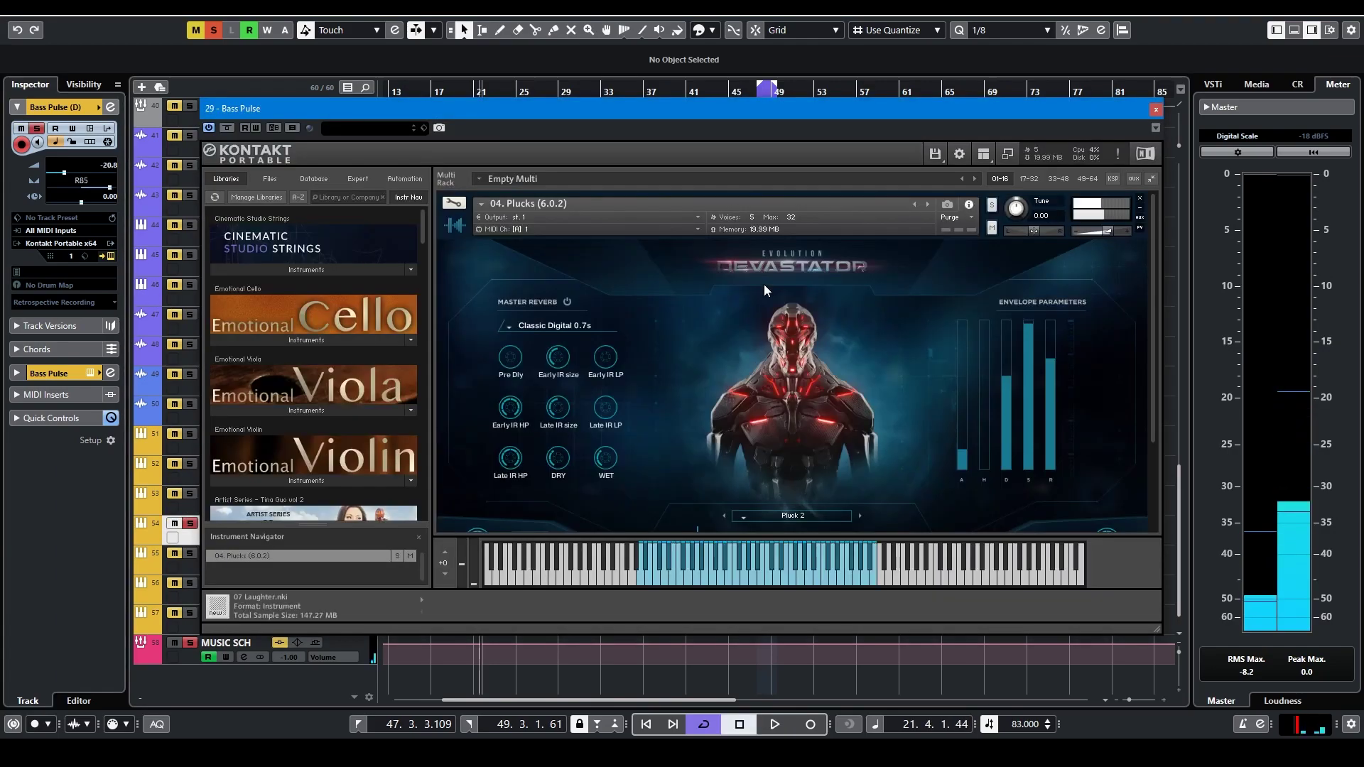
click(1157, 109)
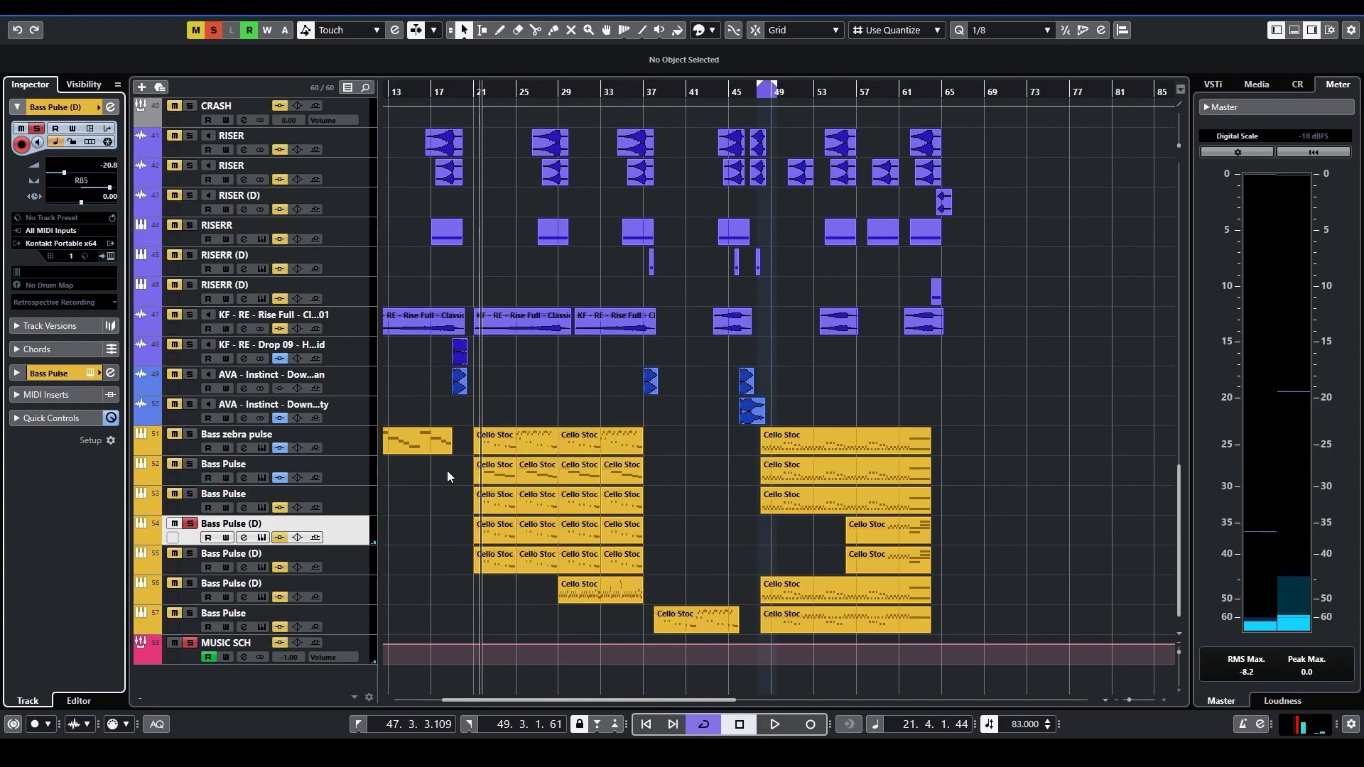
Play the second Bass Pulse (D) track in solo from bar 21, view its Devastator High Plucks instrument, and stop playback
key(space)
key(Down)
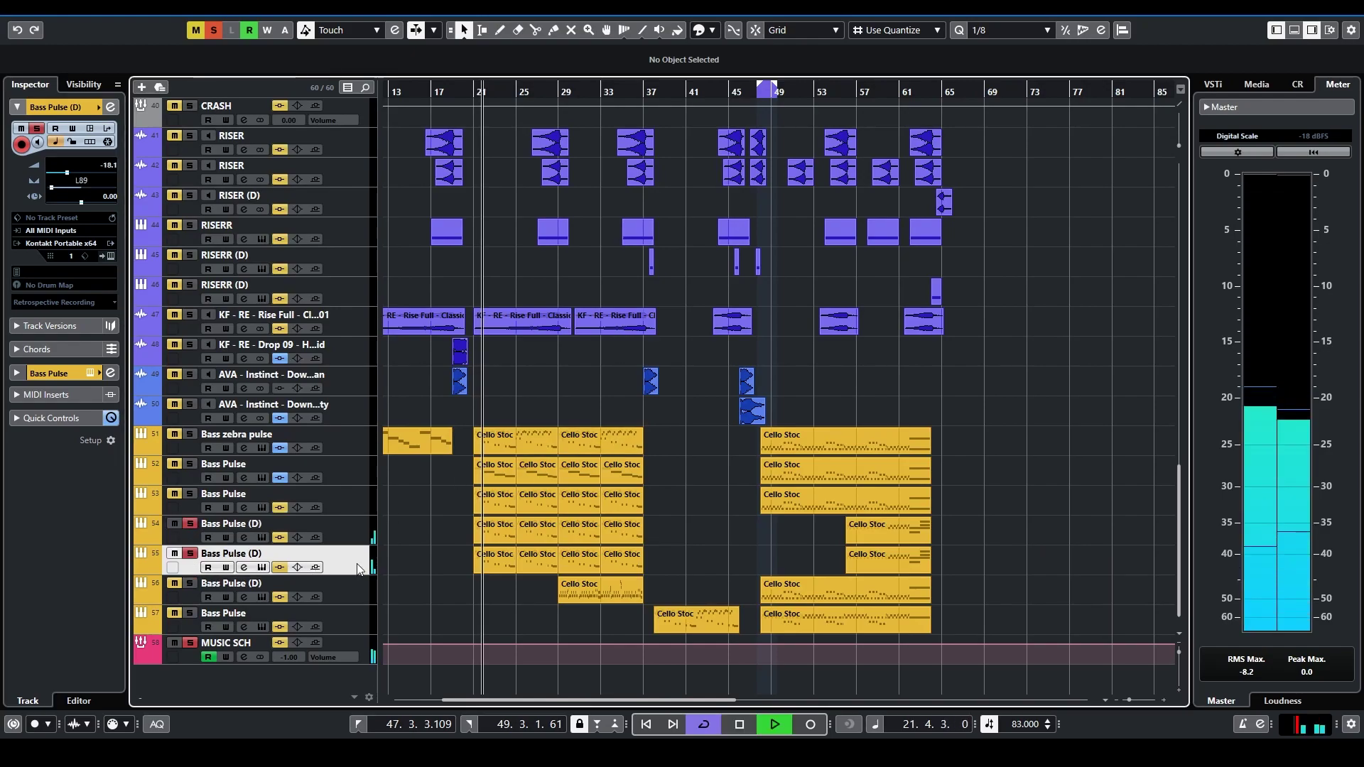
click(111, 256)
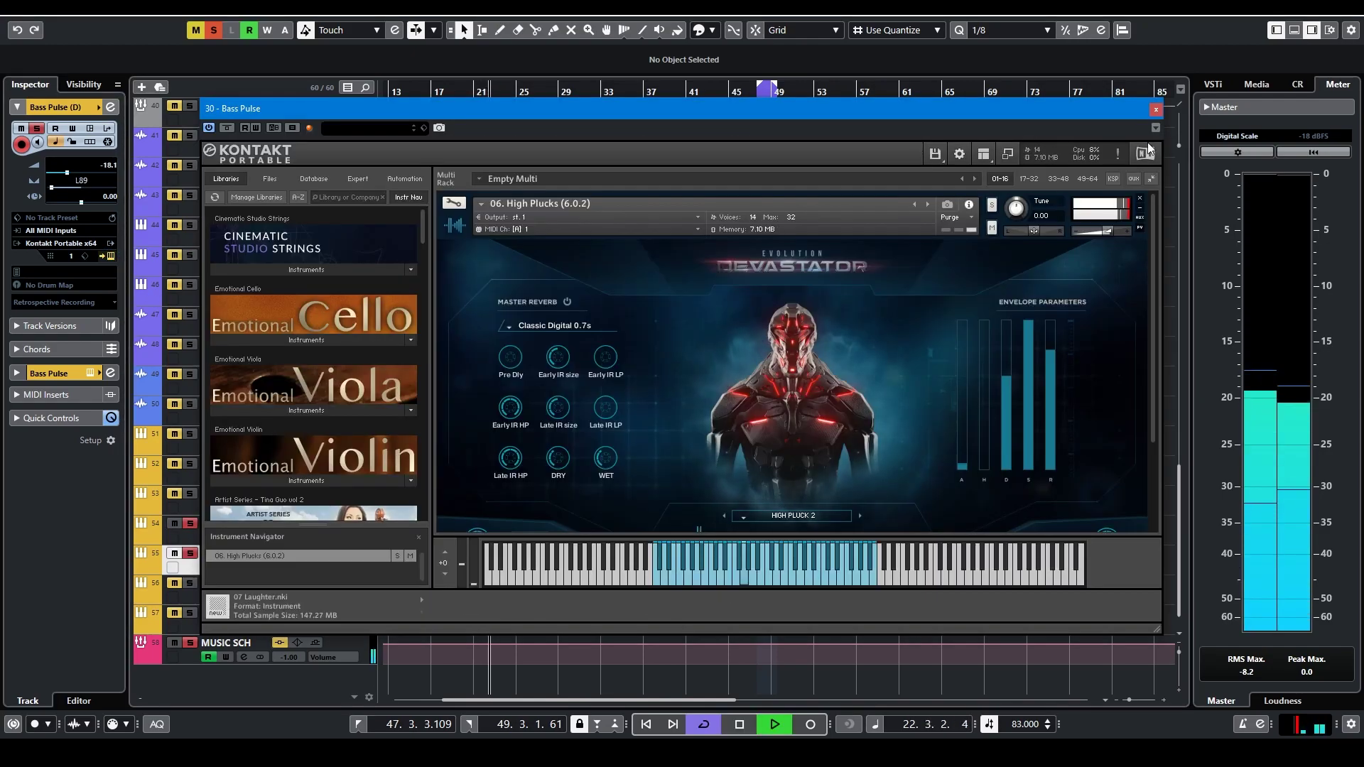
click(1157, 110)
key(space)
click(190, 554)
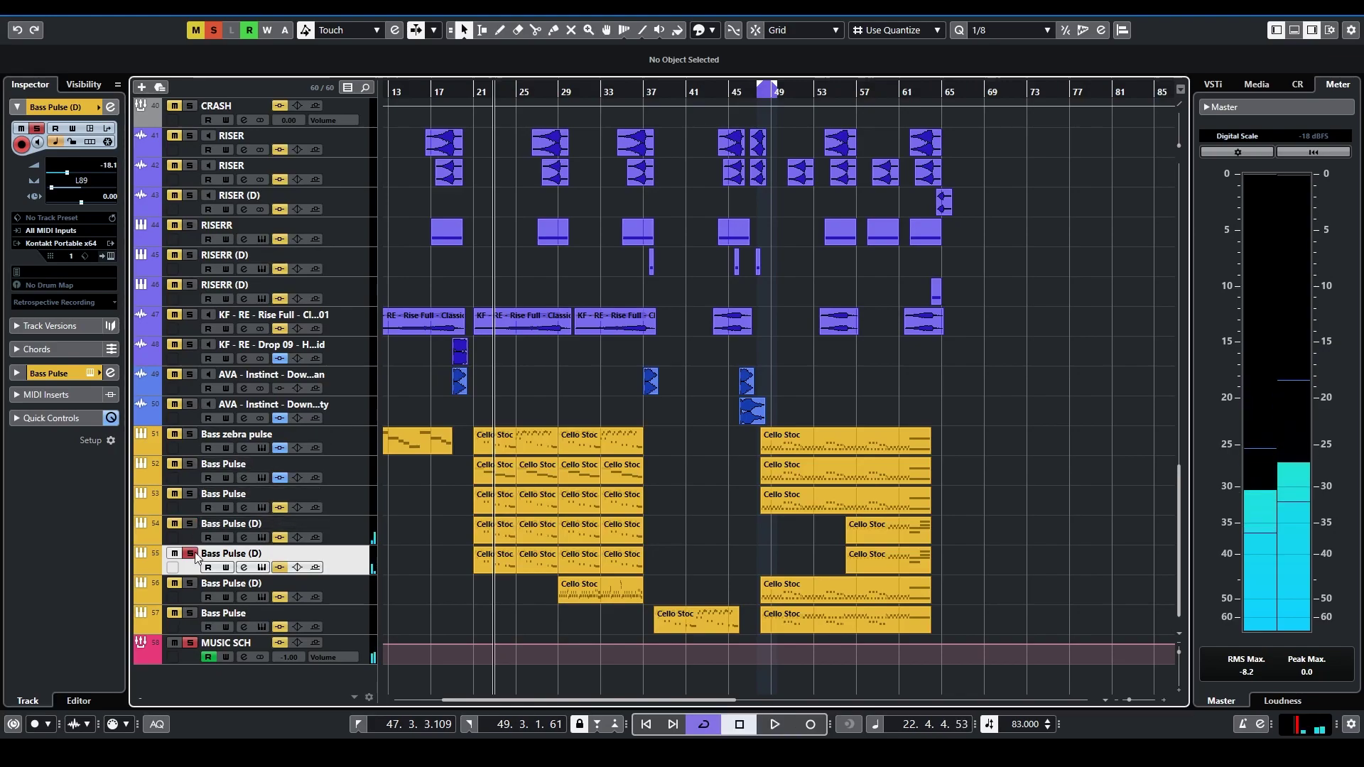
Solo the third Bass Pulse (D) track, play it from about bar 29, view its Devastator High Plucks instrument, and clear the solo
click(190, 584)
click(352, 590)
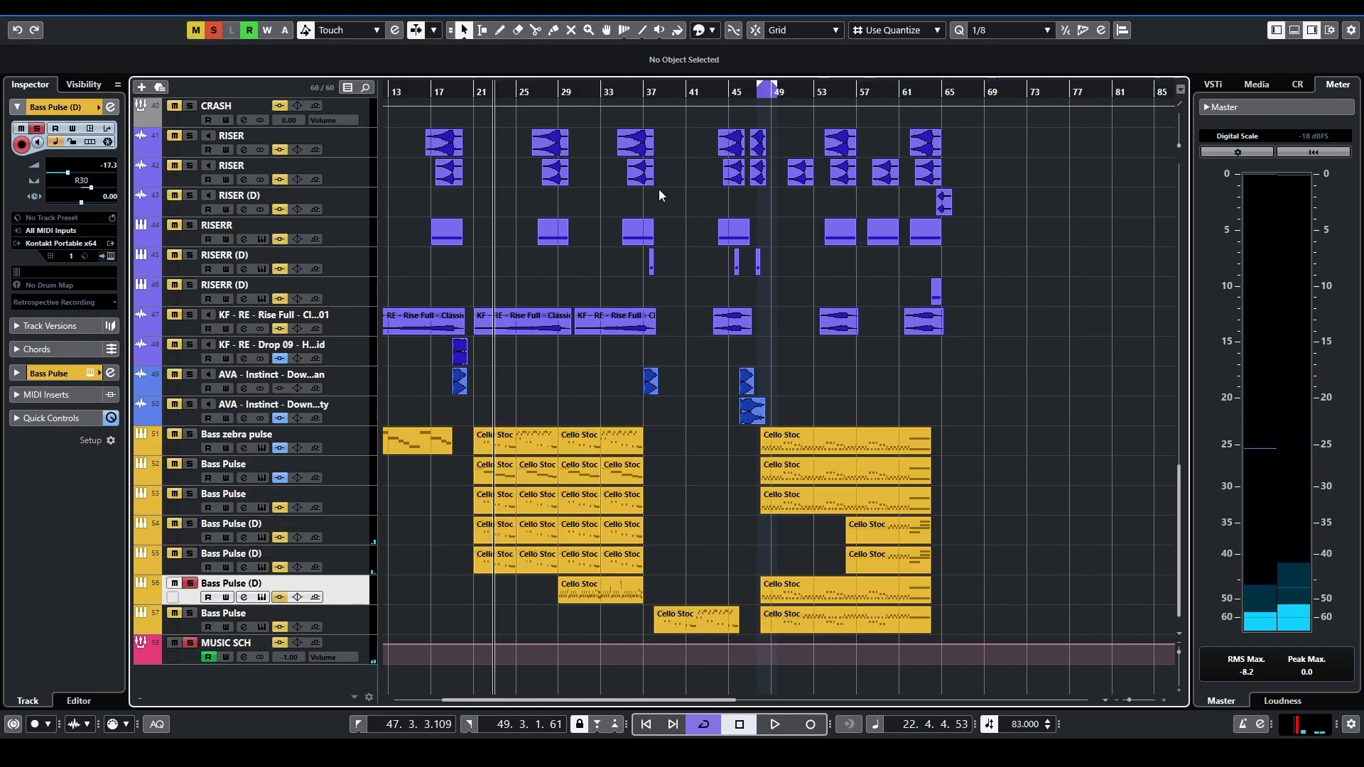
drag(586, 92, 560, 101)
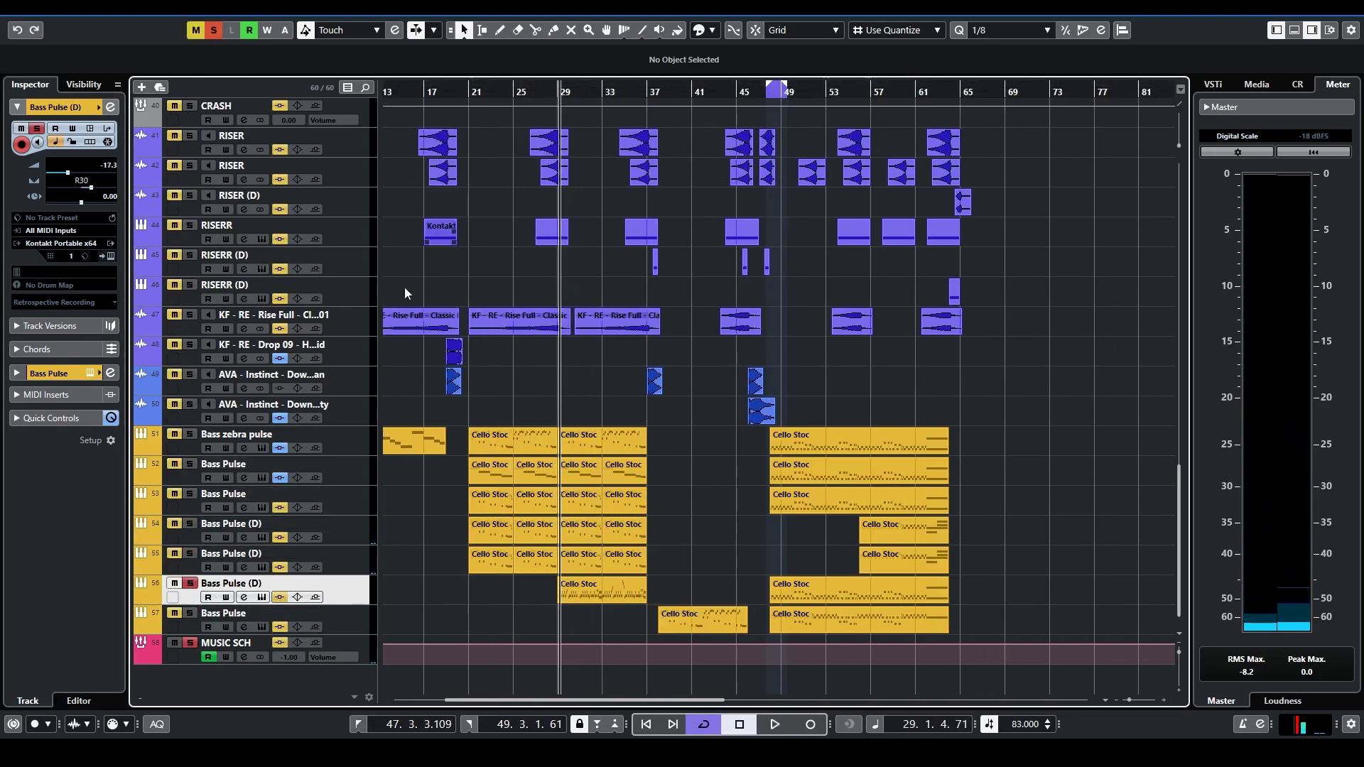
key(space)
key(space)
click(110, 256)
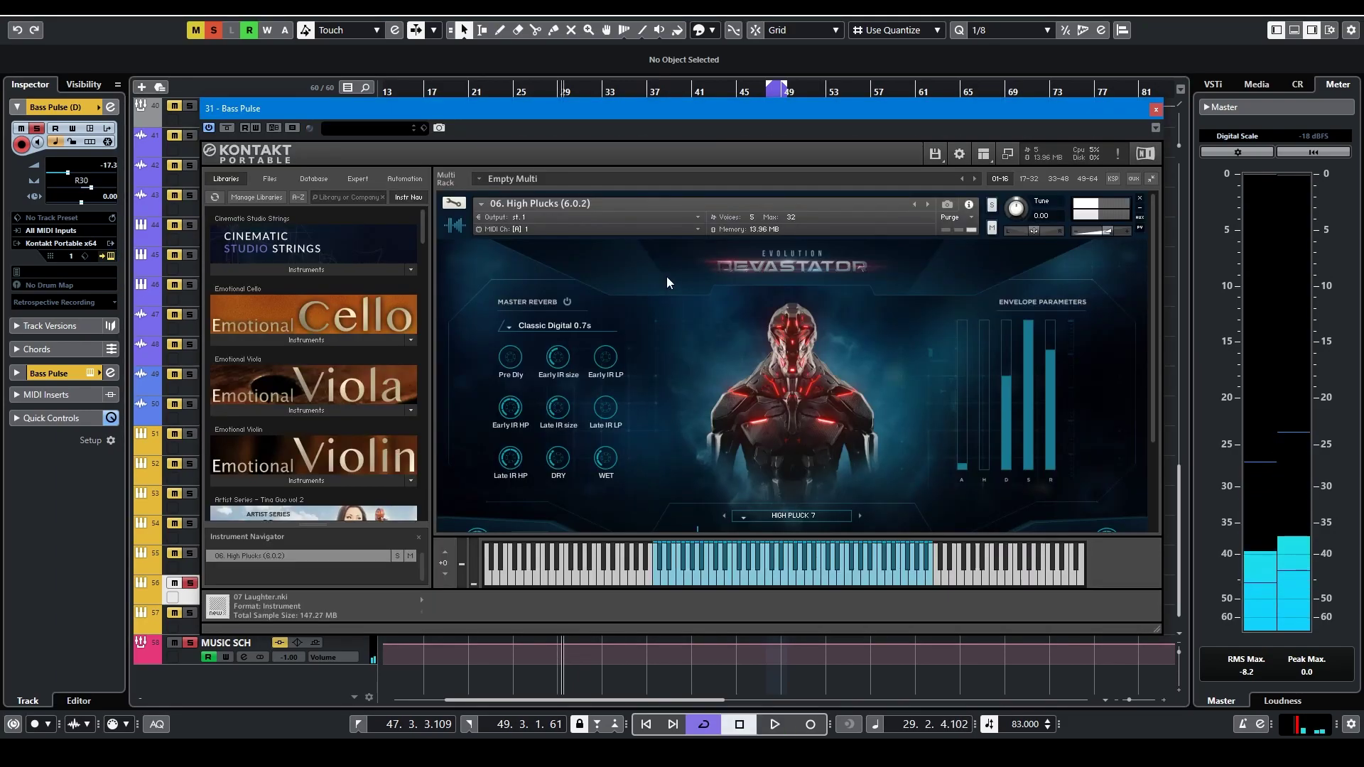
click(1156, 110)
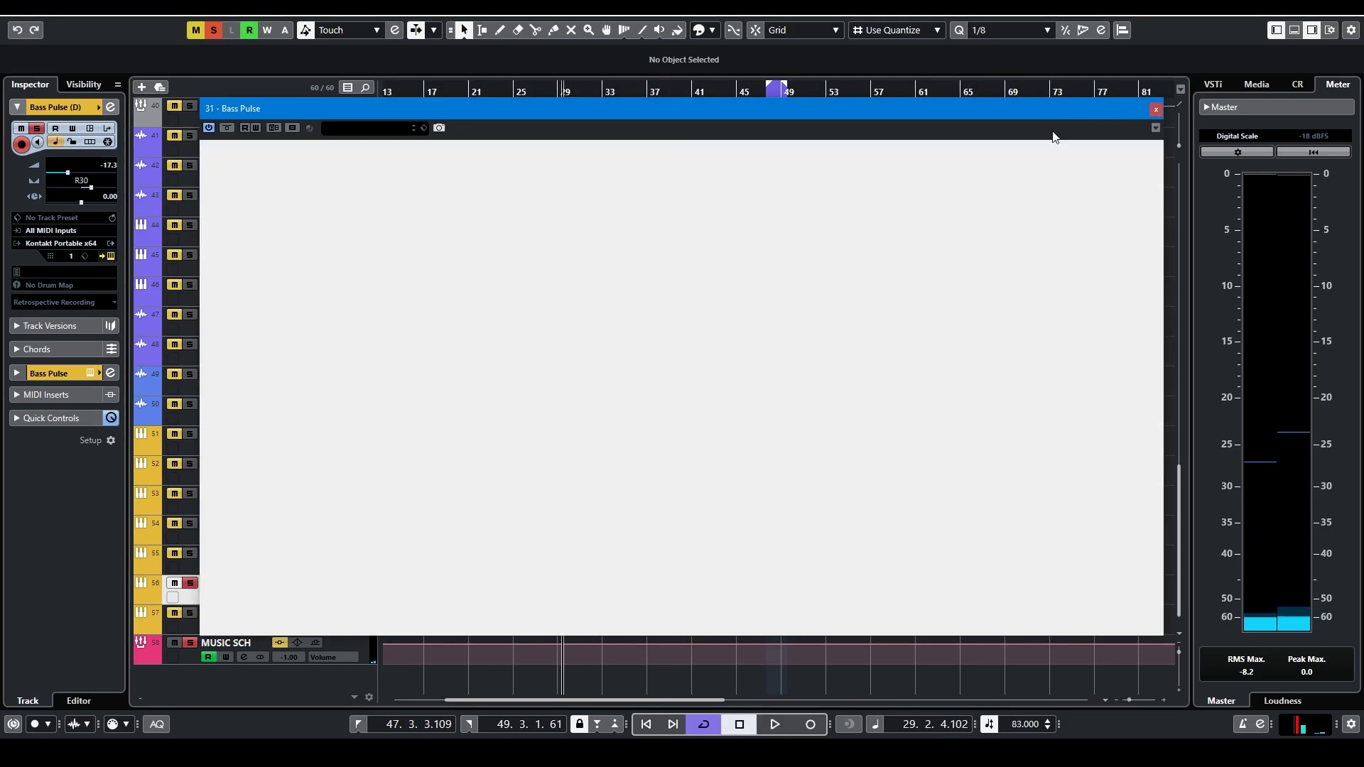
click(191, 644)
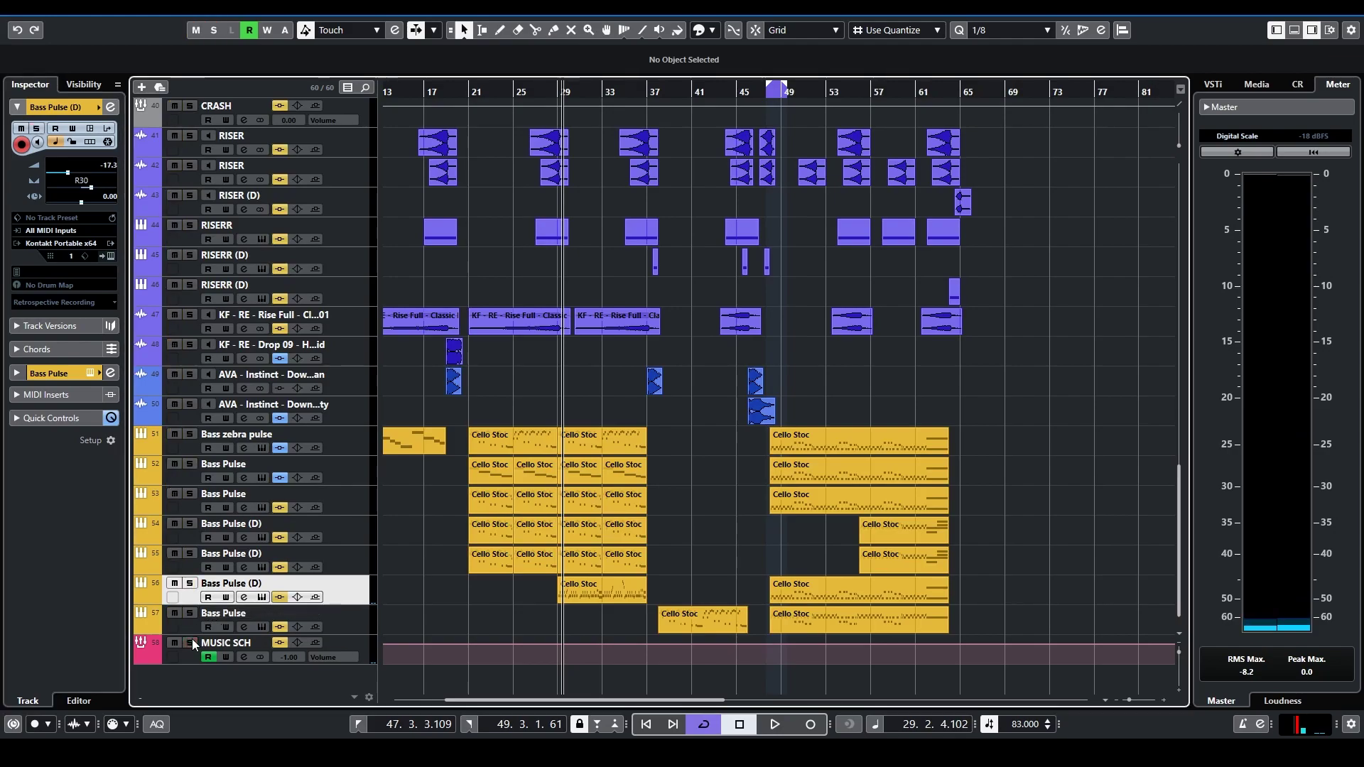
Solo the last Bass Pulse track, play it from about bar 53, view its Devastator Leads instrument, and clear the solo
click(188, 615)
click(258, 622)
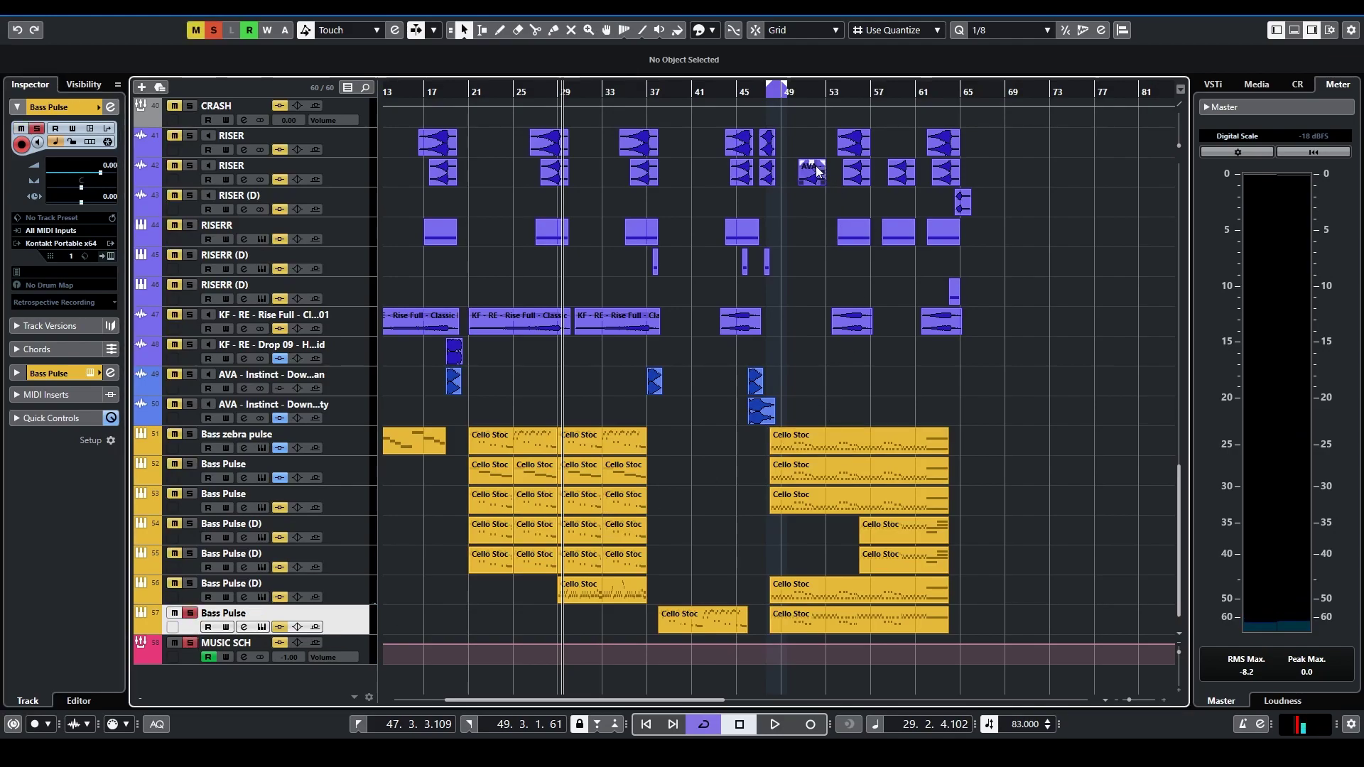
drag(785, 93, 838, 109)
key(space)
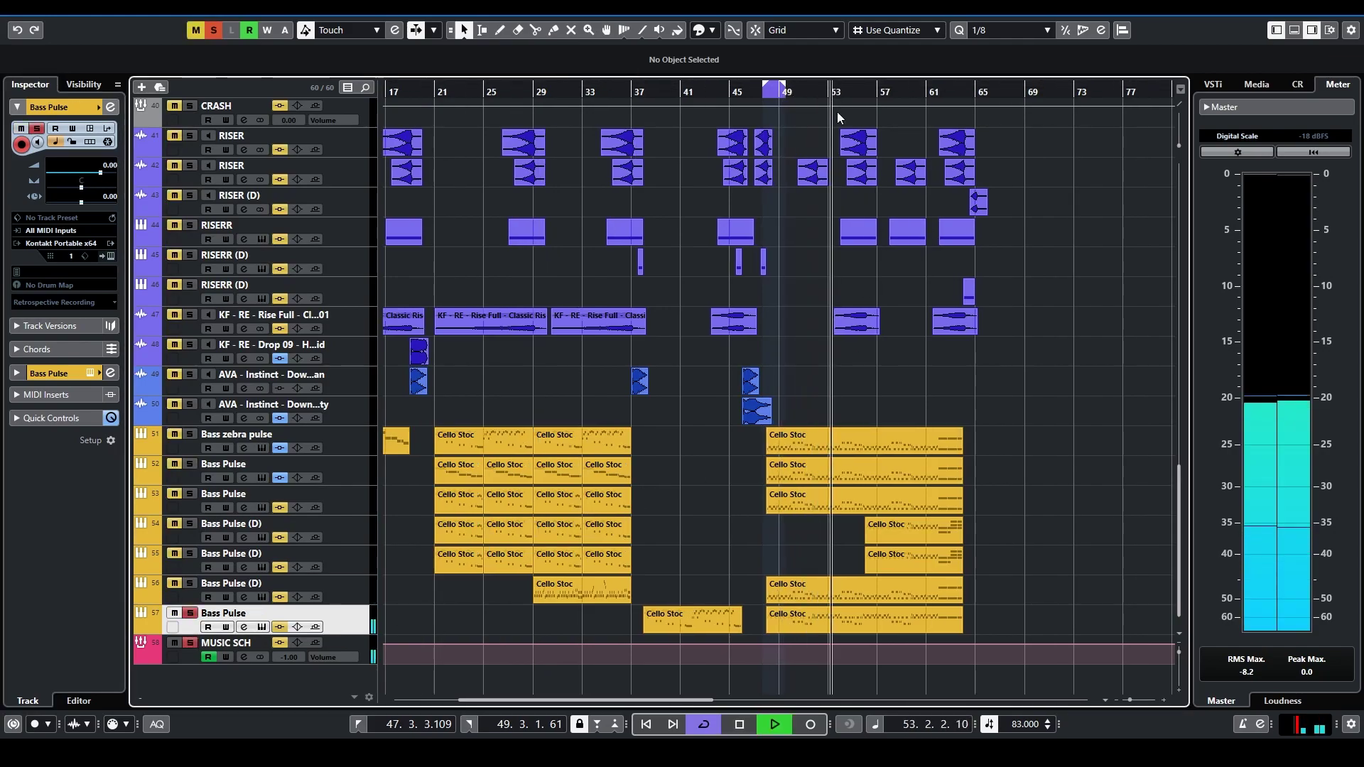
click(111, 256)
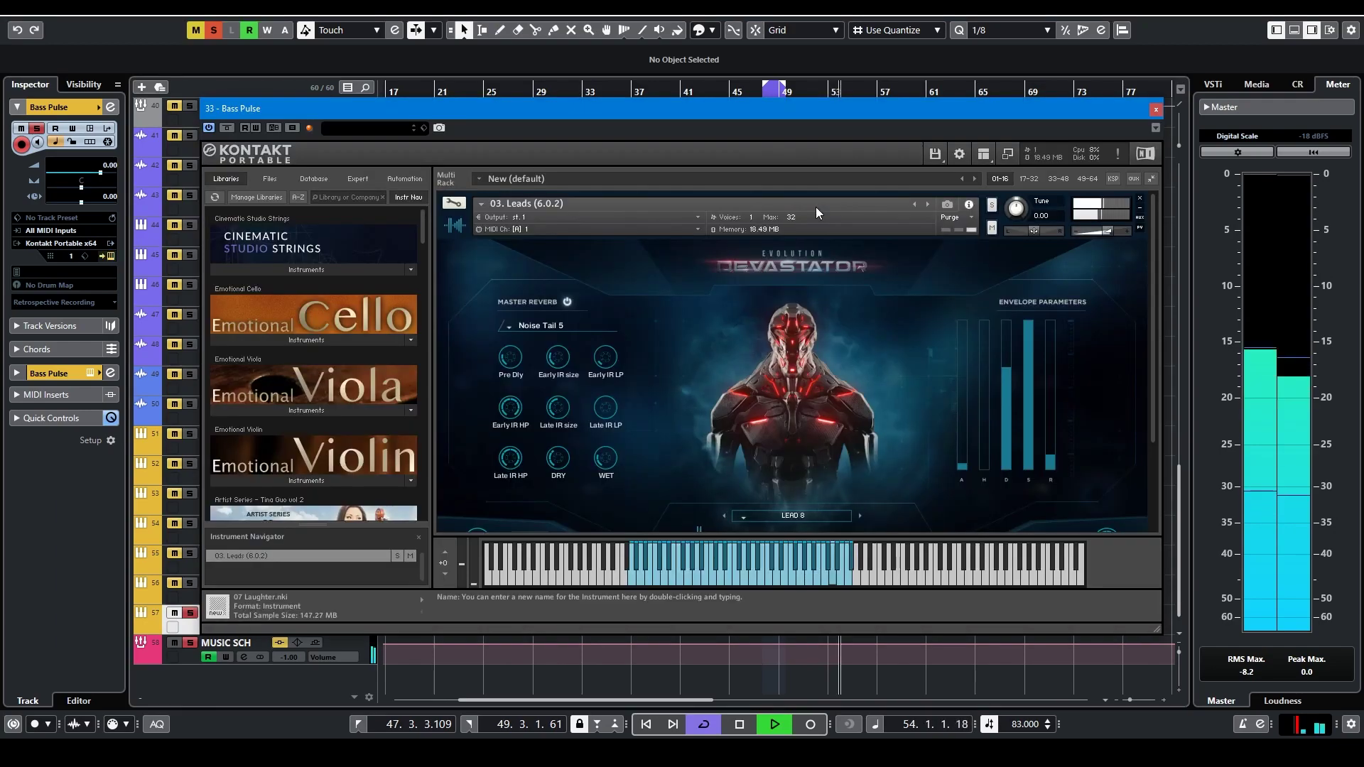
click(1156, 109)
key(space)
click(189, 642)
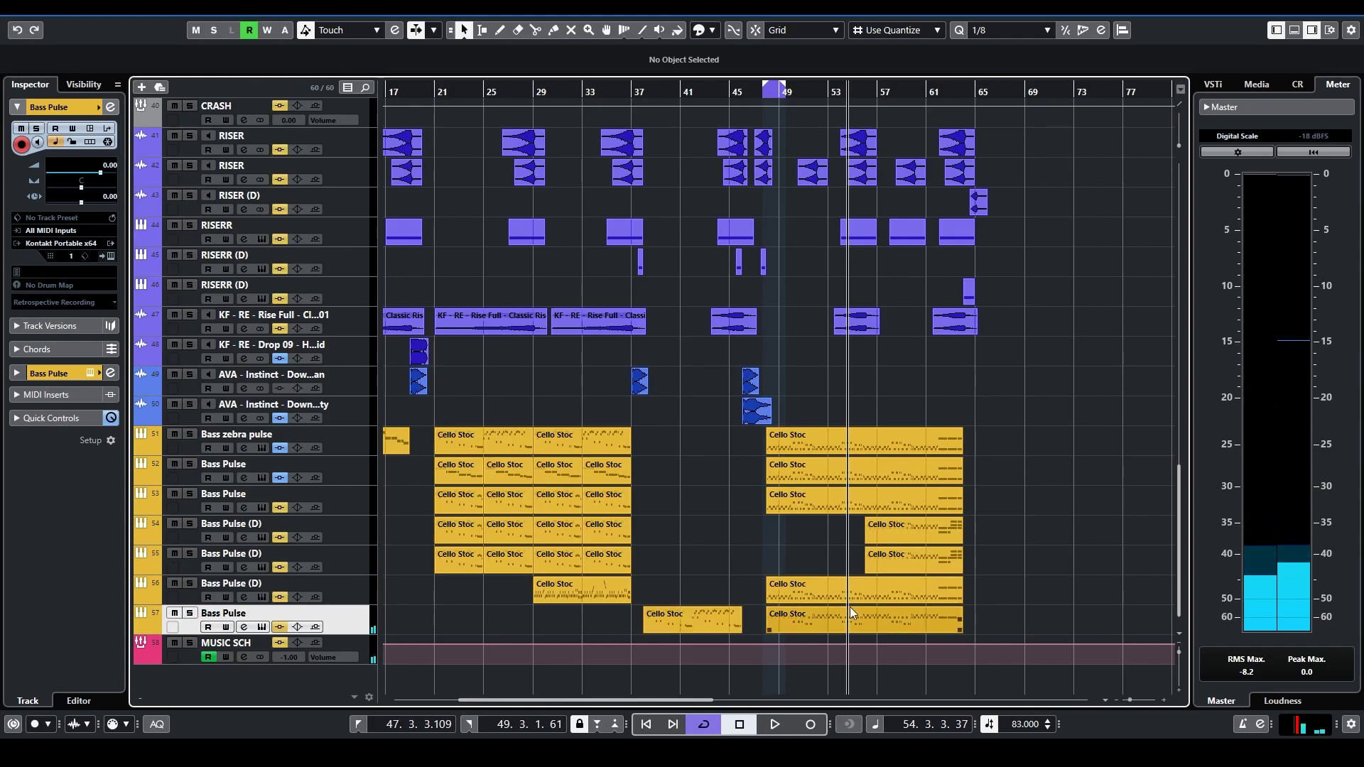
Return the playhead to the project start and look over all tracks of the full arrangement
scroll(901, 327, up, 12)
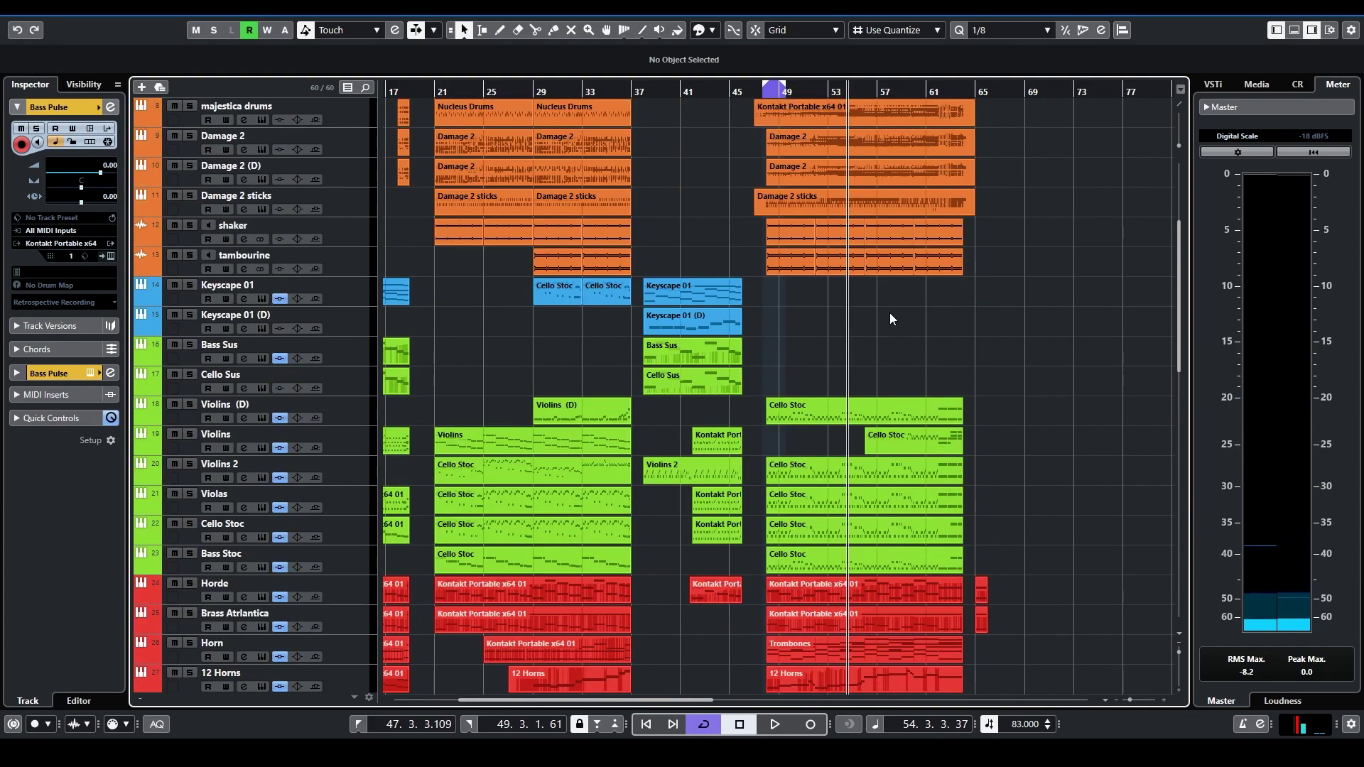
scroll(535, 317, down, 5)
scroll(535, 317, down, 8)
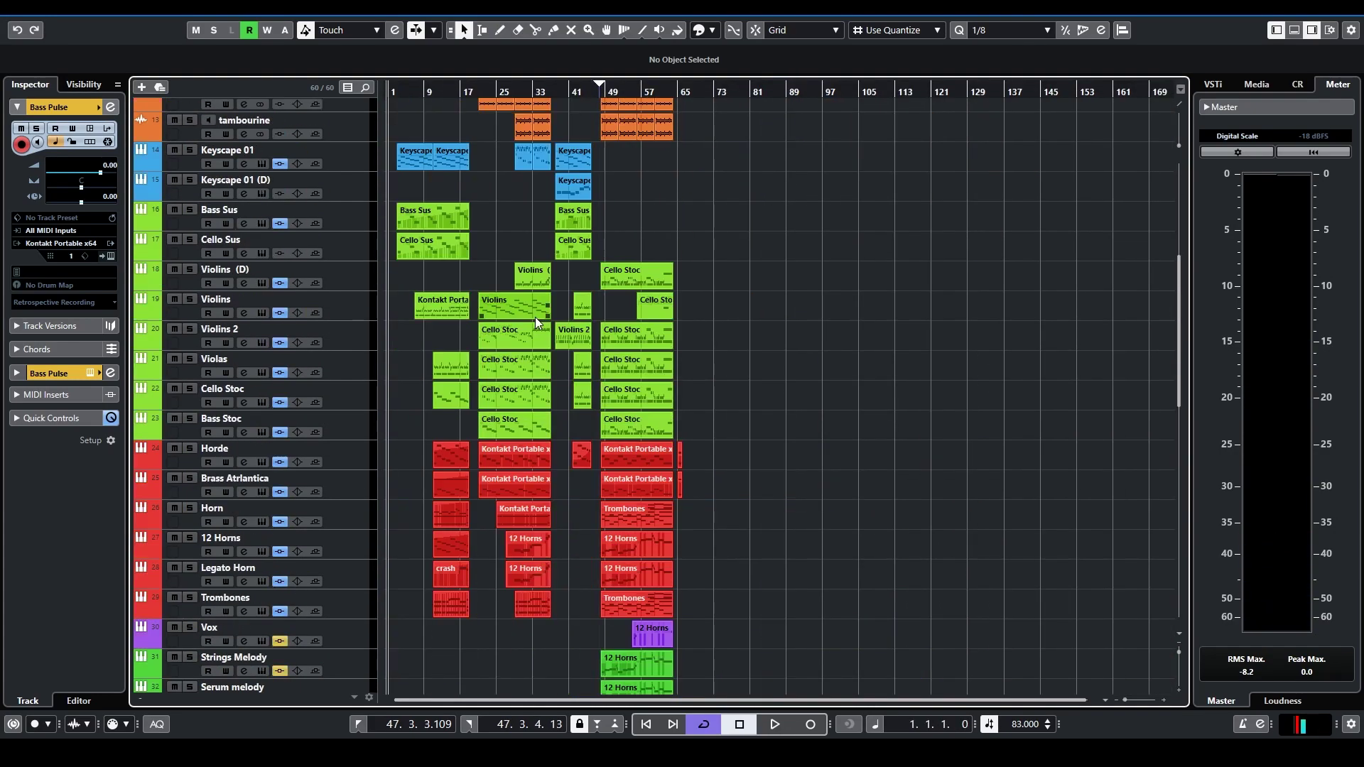
scroll(536, 317, down, 8)
scroll(770, 356, up, 16)
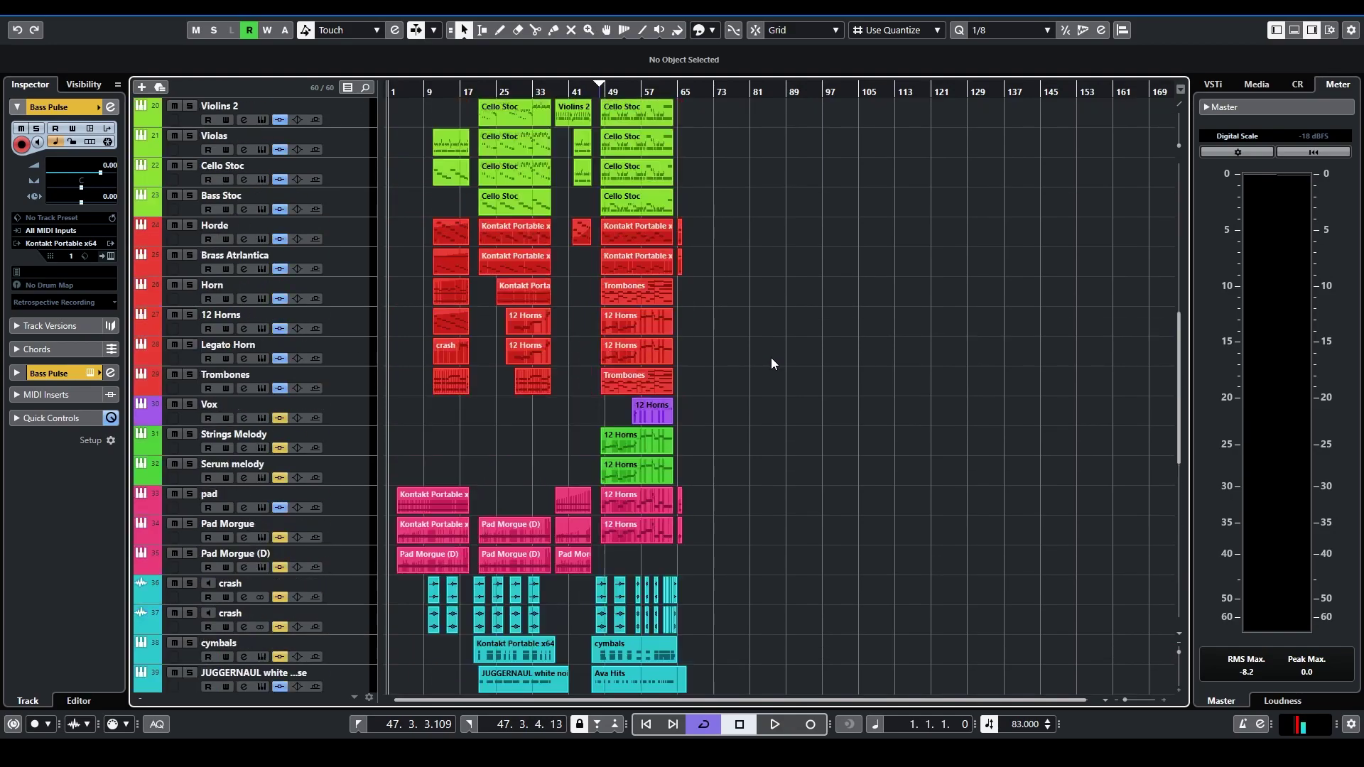
scroll(771, 357, up, 5)
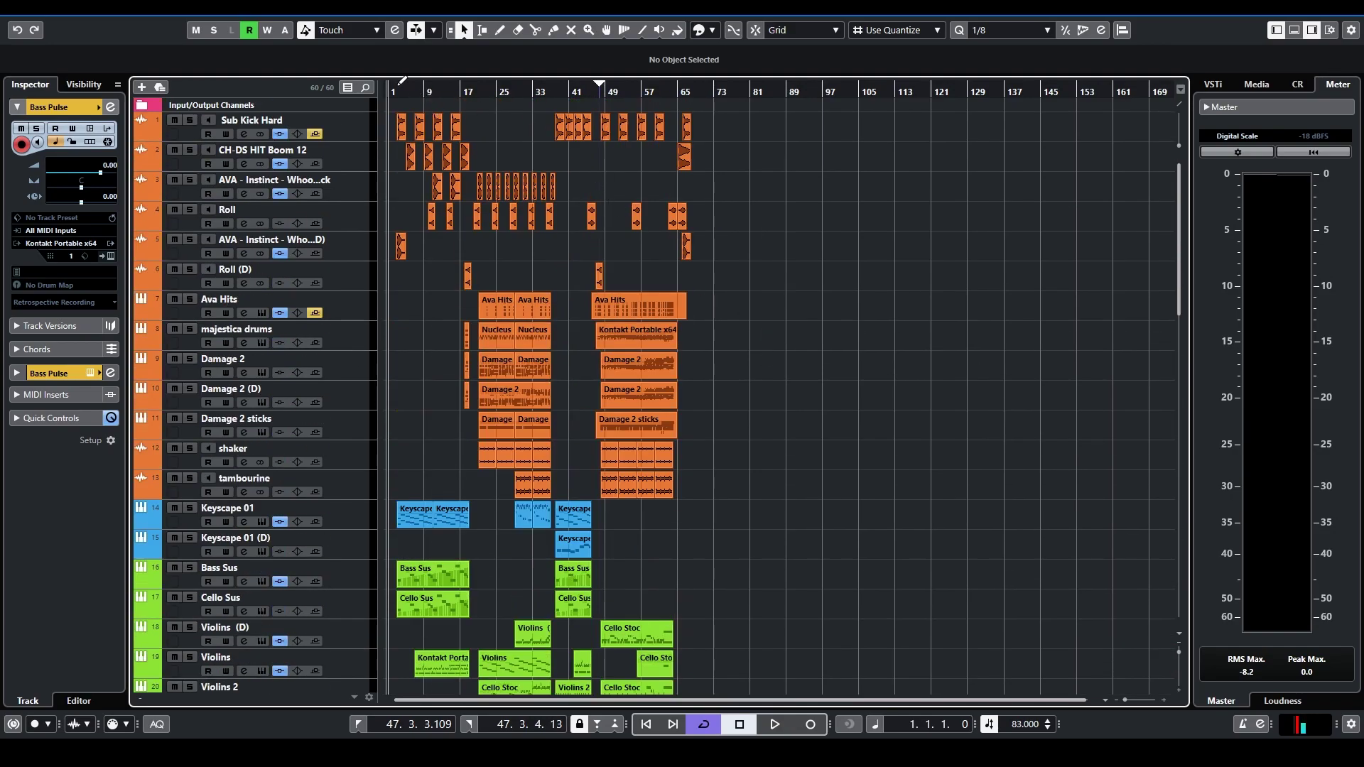